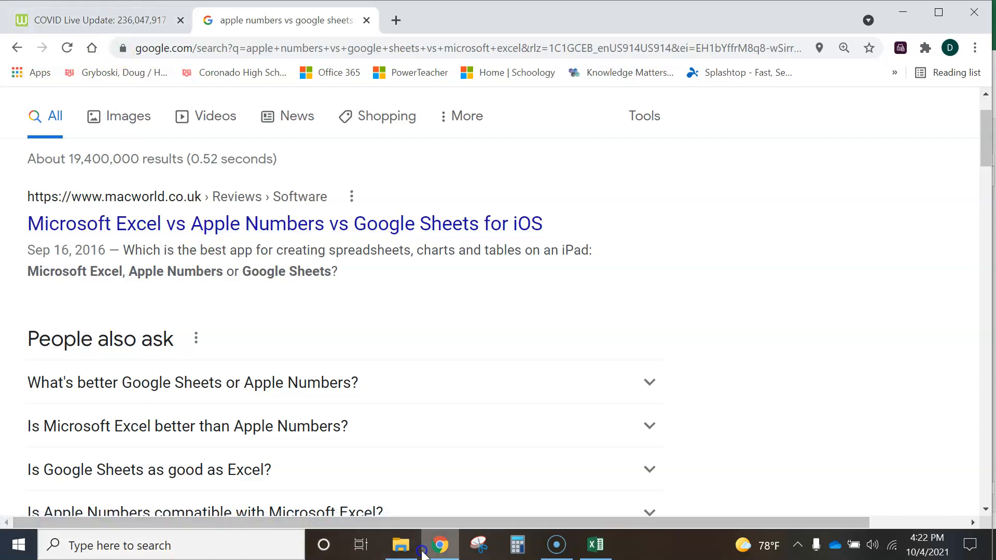
Step: Switch from the workbook to the COVID Live Update page in the browser and open Worldometer's home page
{"action": "left_click", "coordinate": [595, 546]}
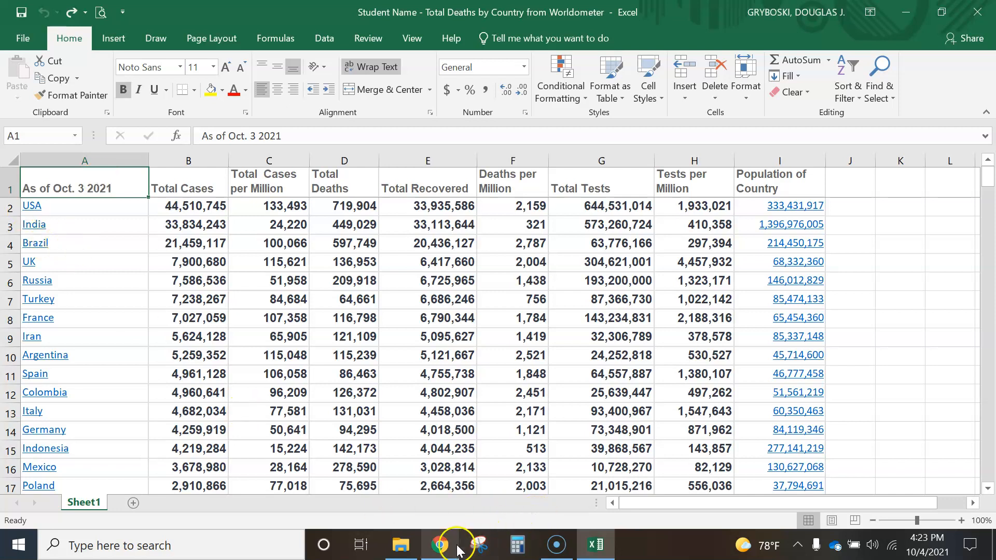
{"action": "left_click", "coordinate": [440, 545]}
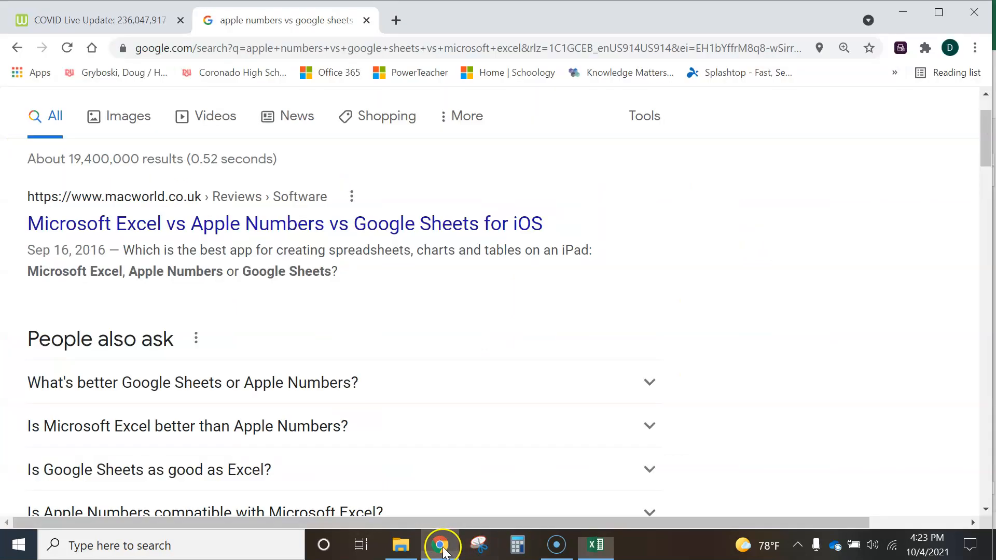
{"action": "left_click", "coordinate": [57, 16]}
{"action": "scroll", "coordinate": [52, 218], "scroll_direction": "up", "scroll_amount": 10}
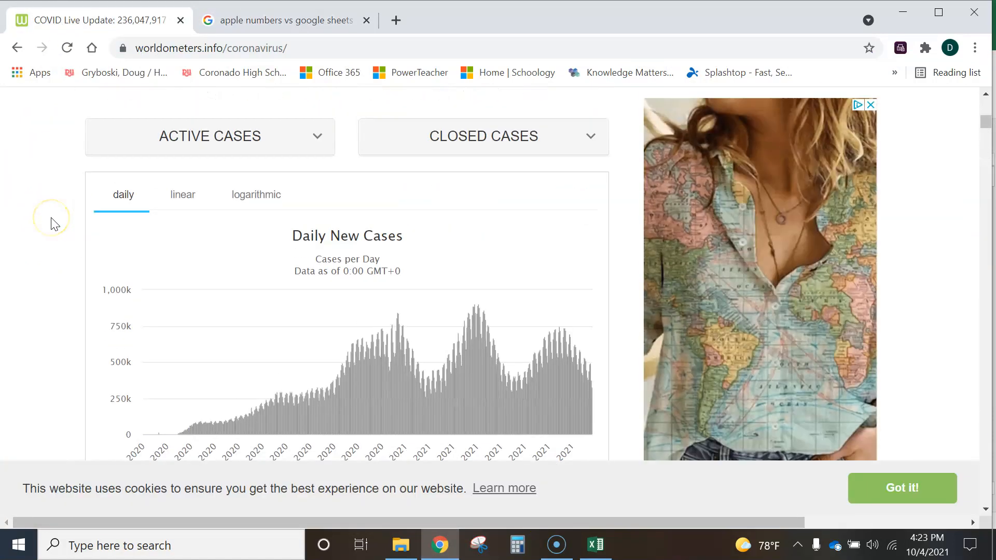
{"action": "scroll", "coordinate": [52, 217], "scroll_direction": "up", "scroll_amount": 5}
{"action": "left_click", "coordinate": [150, 112]}
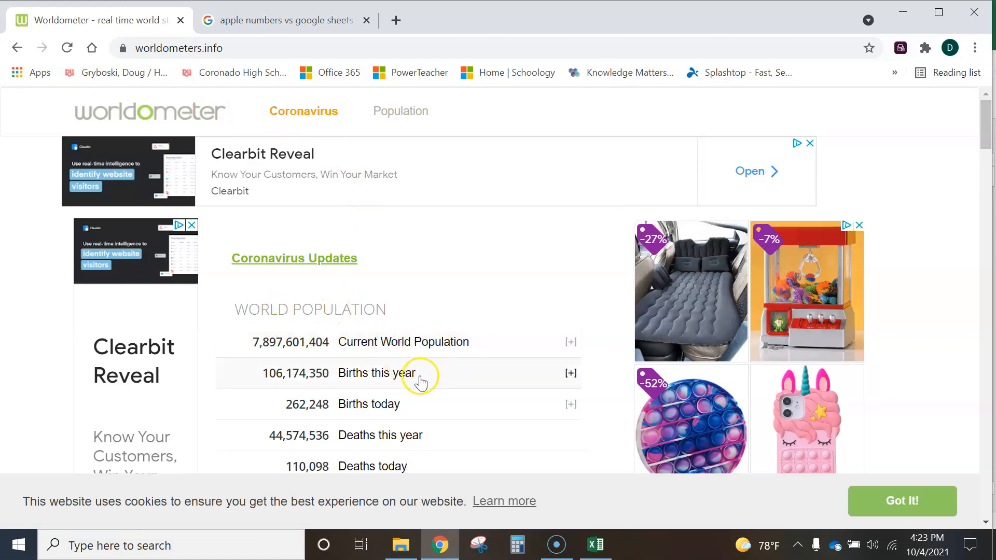
Step: Review the live world population counters on the Worldometer home page
{"action": "scroll", "coordinate": [427, 408], "scroll_direction": "down", "scroll_amount": 2}
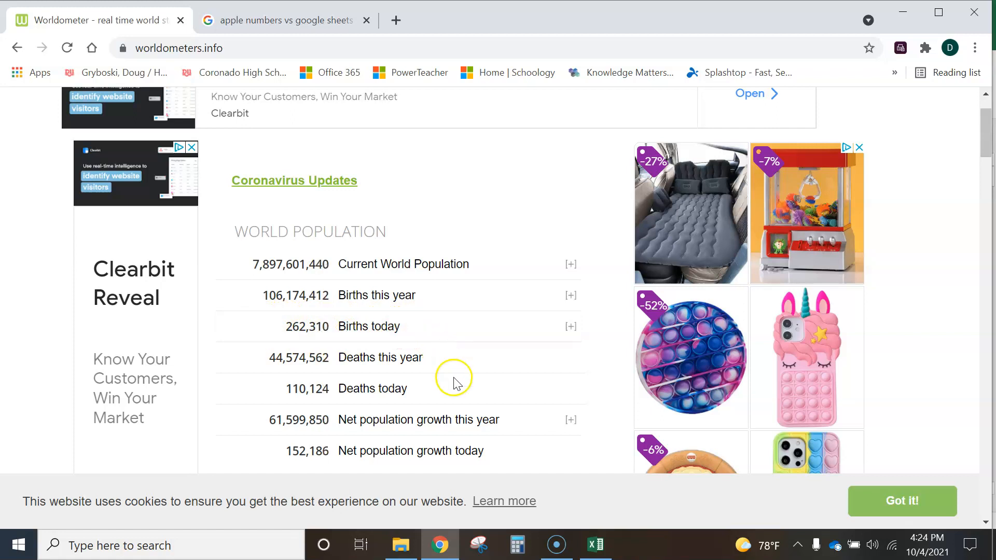
{"action": "scroll", "coordinate": [446, 373], "scroll_direction": "down", "scroll_amount": 1}
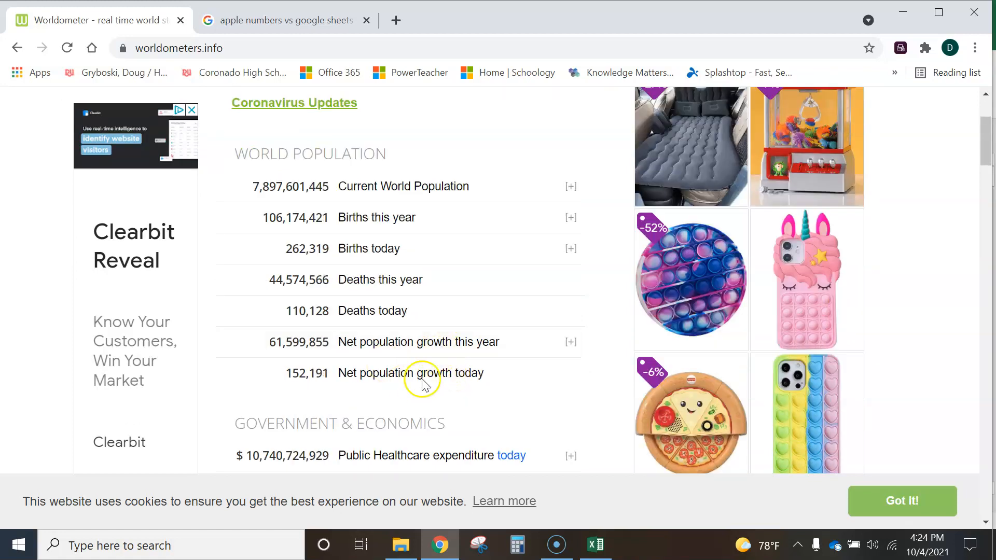
{"action": "scroll", "coordinate": [431, 356], "scroll_direction": "up", "scroll_amount": 2}
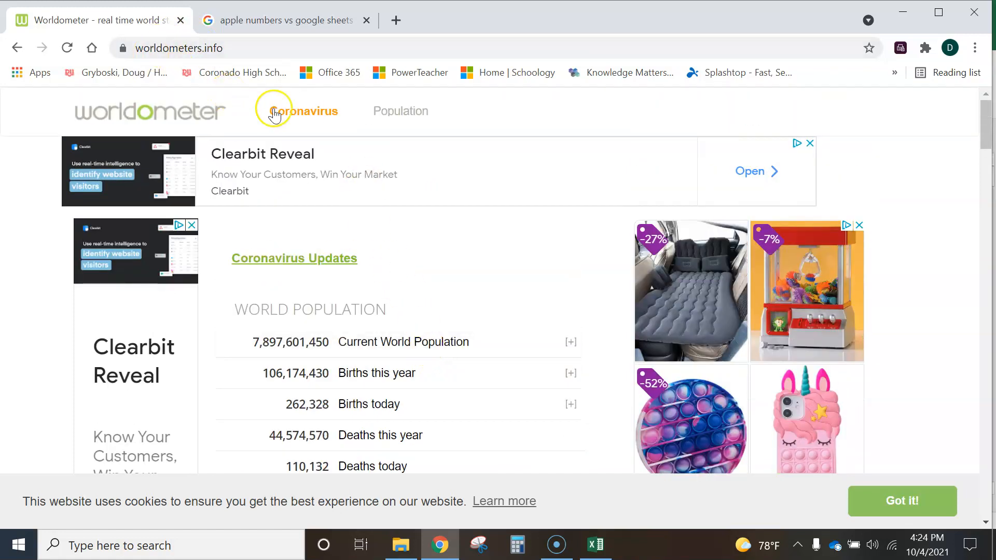
Step: Open Worldometer's Coronavirus page and go to its table of cases by country
{"action": "left_click", "coordinate": [299, 113]}
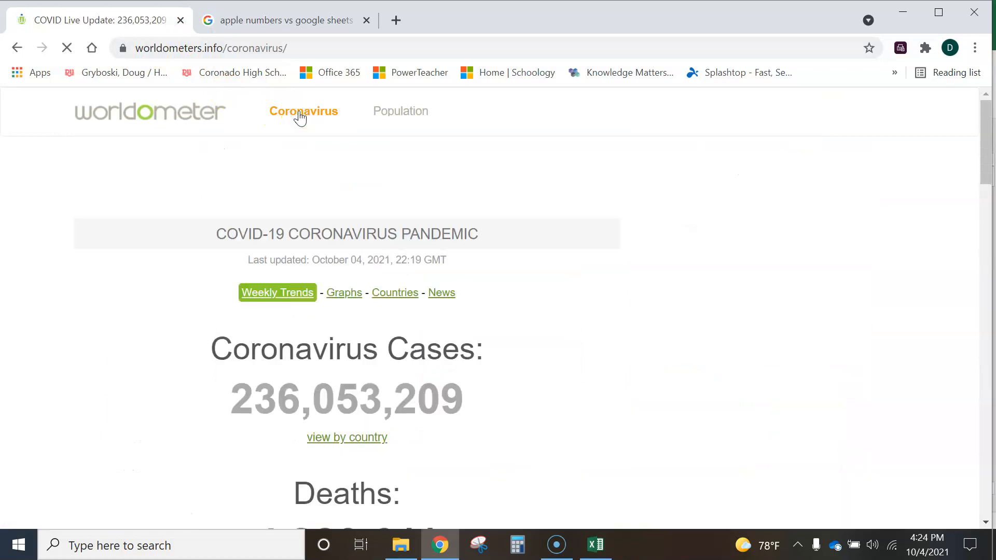
{"action": "scroll", "coordinate": [373, 238], "scroll_direction": "down", "scroll_amount": 8}
{"action": "scroll", "coordinate": [373, 240], "scroll_direction": "down", "scroll_amount": 20}
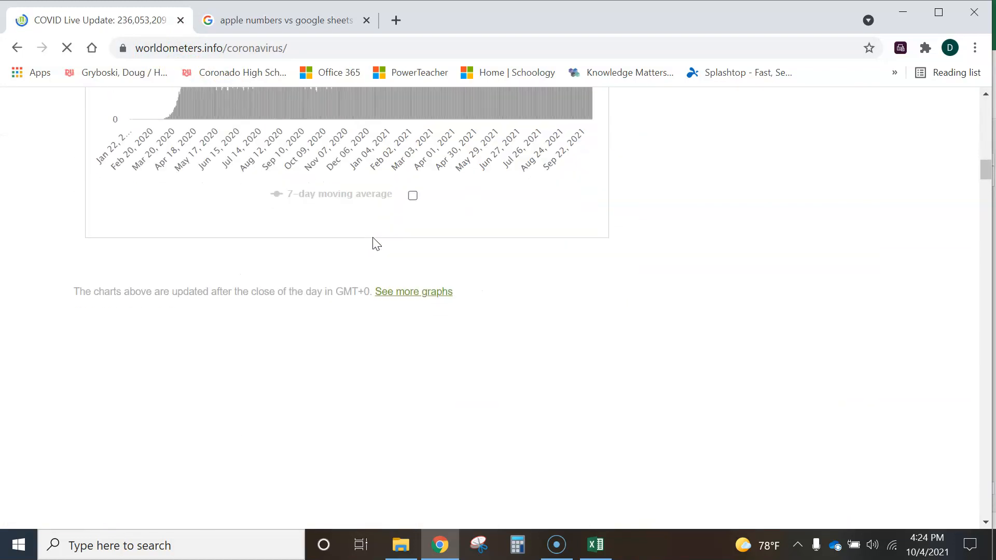
{"action": "scroll", "coordinate": [374, 239], "scroll_direction": "down", "scroll_amount": 5}
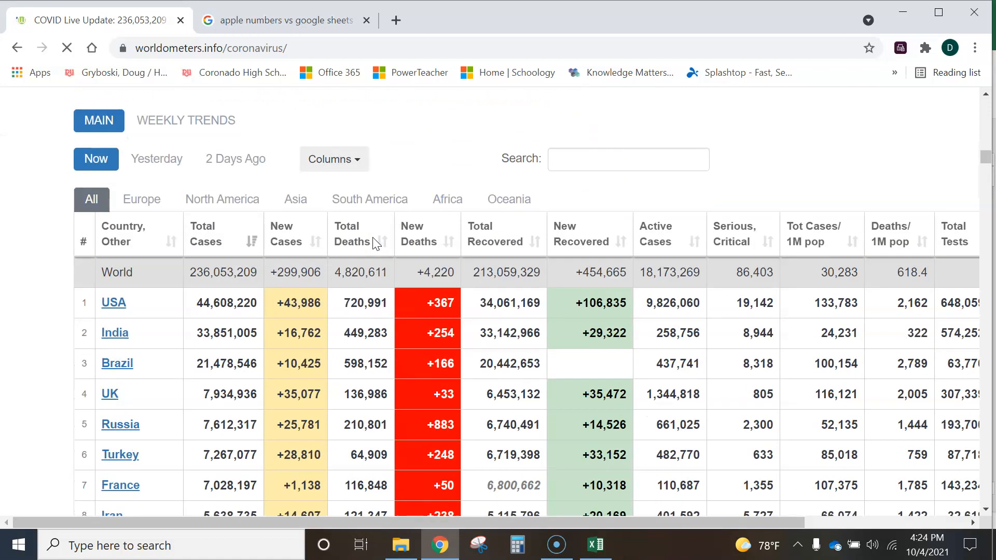
Step: Highlight the country statistics table on the web page, compare it with the Excel workbook, and clear the highlighting
{"action": "left_click_drag", "start_coordinate": [55, 156], "coordinate": [540, 464]}
{"action": "scroll", "coordinate": [168, 176], "scroll_direction": "down", "scroll_amount": 1}
{"action": "scroll", "coordinate": [149, 321], "scroll_direction": "down", "scroll_amount": 4}
{"action": "scroll", "coordinate": [149, 322], "scroll_direction": "up", "scroll_amount": 8}
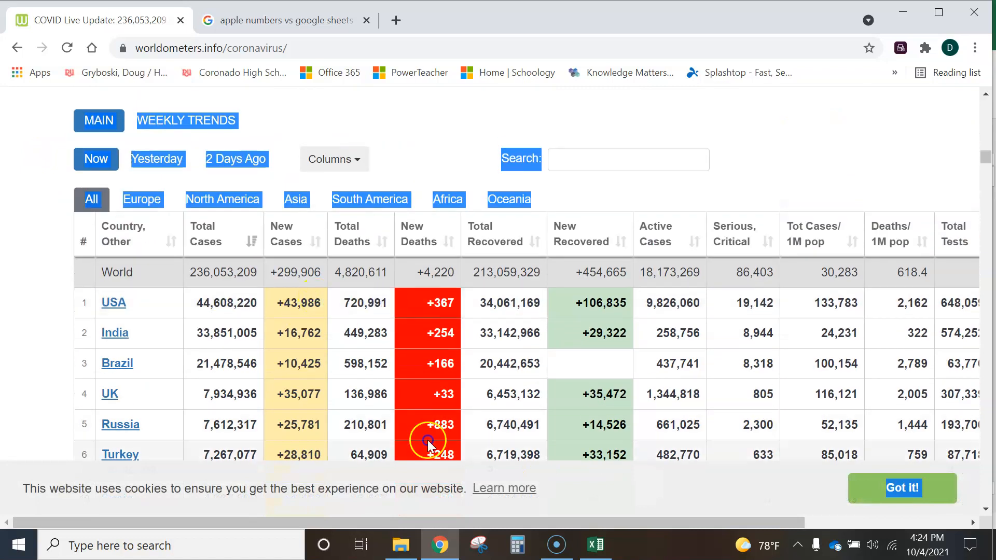
{"action": "left_click", "coordinate": [600, 545]}
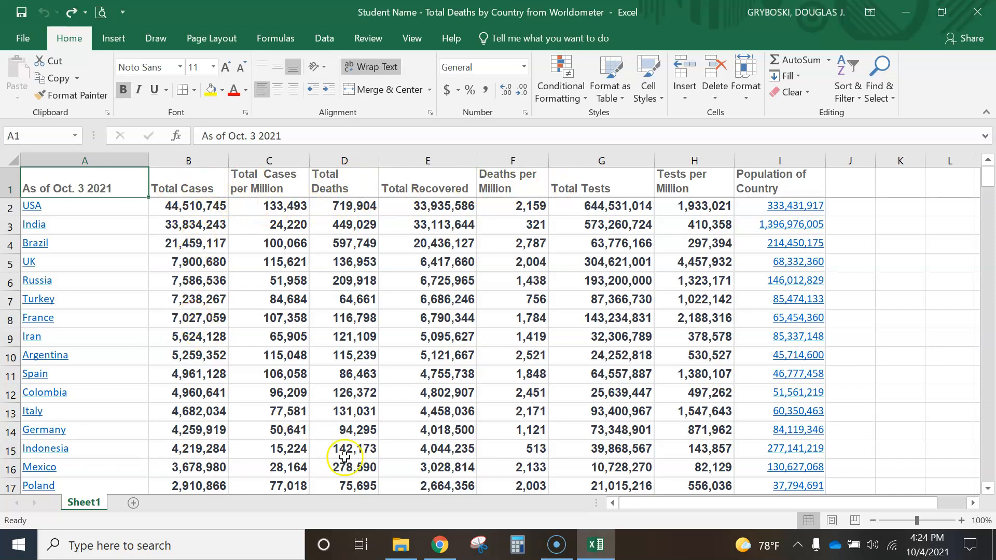
{"action": "left_click", "coordinate": [440, 545]}
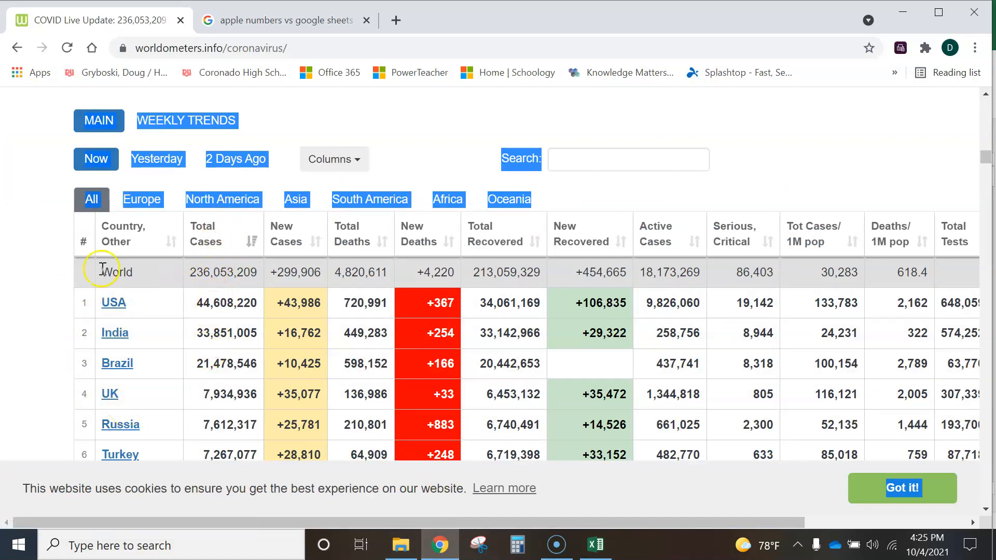
{"action": "left_click", "coordinate": [41, 259]}
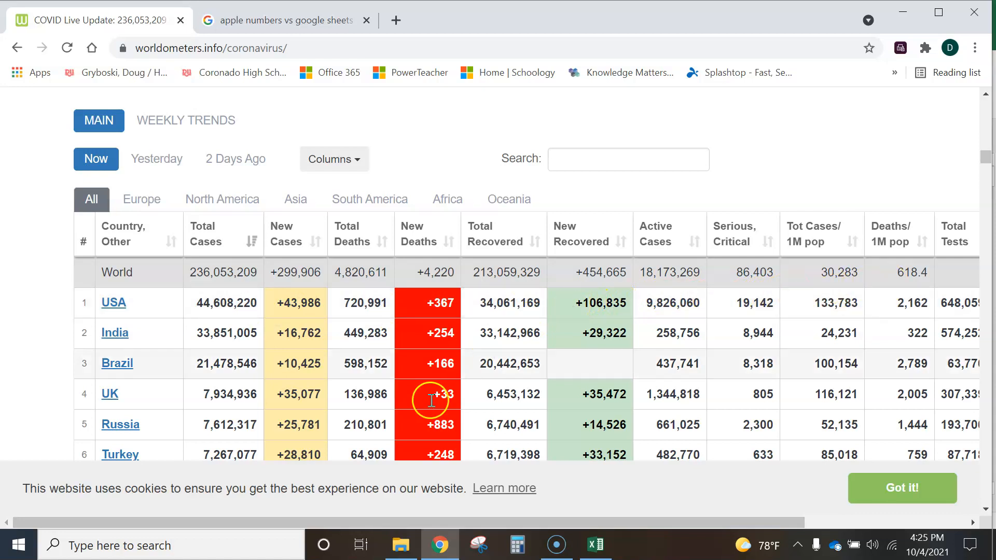
Step: Switch to the Excel workbook and examine the USA's total tests and population figures
{"action": "left_click", "coordinate": [598, 546]}
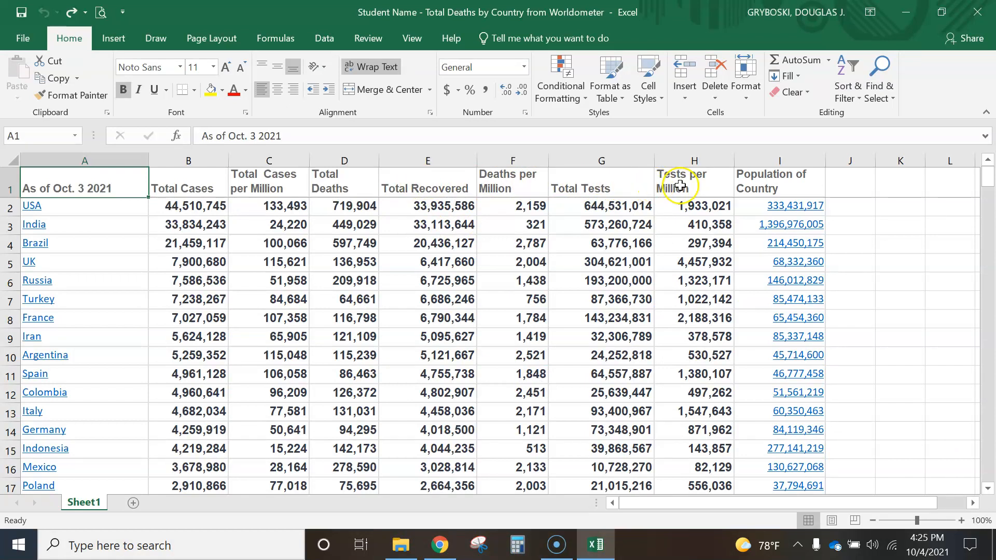
{"action": "left_click", "coordinate": [615, 186]}
{"action": "left_click", "coordinate": [618, 210]}
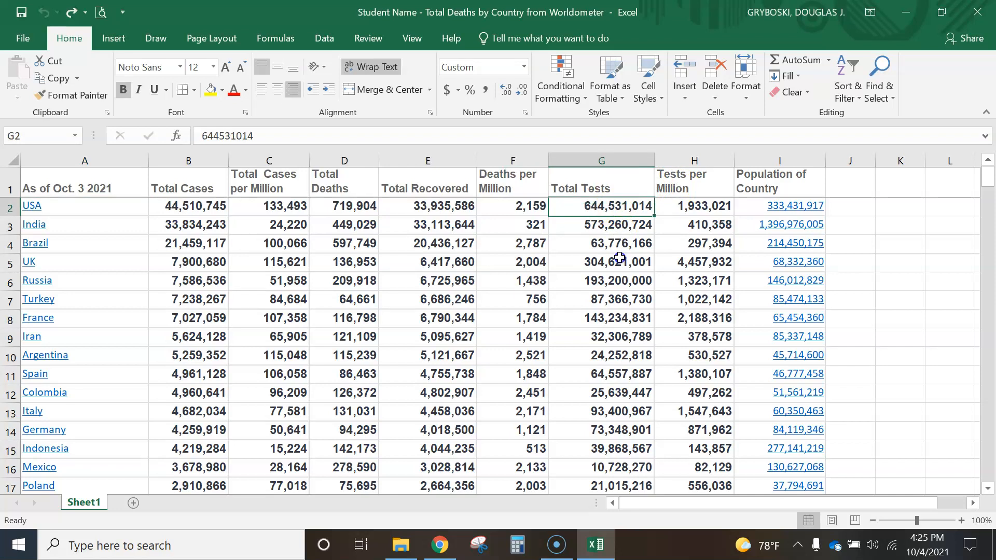
{"action": "left_click", "coordinate": [798, 207]}
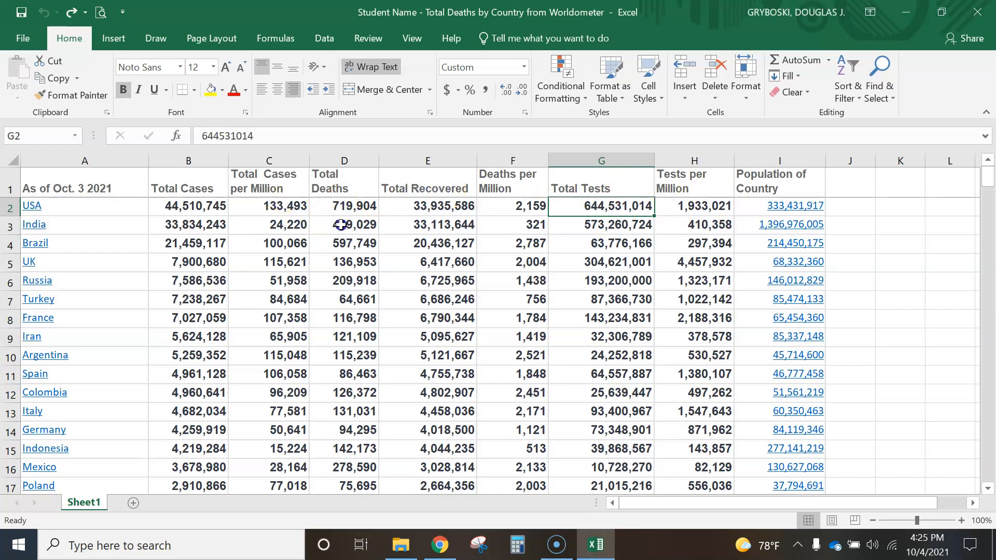
Step: Hide columns B and C, Total Cases and Total Cases per Million
{"action": "left_click", "coordinate": [187, 160]}
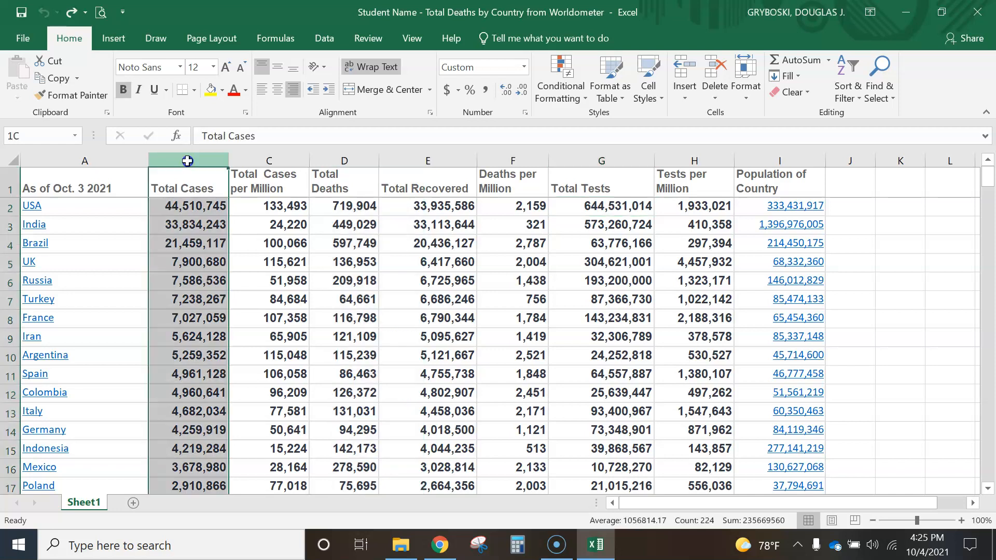
{"action": "left_click_drag", "start_coordinate": [213, 162], "coordinate": [263, 162]}
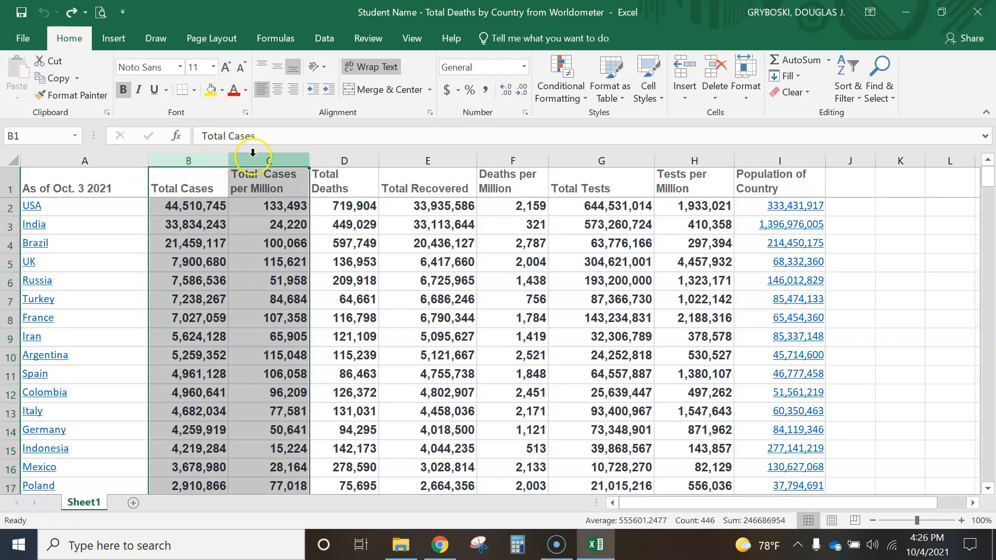
{"action": "right_click", "coordinate": [243, 164]}
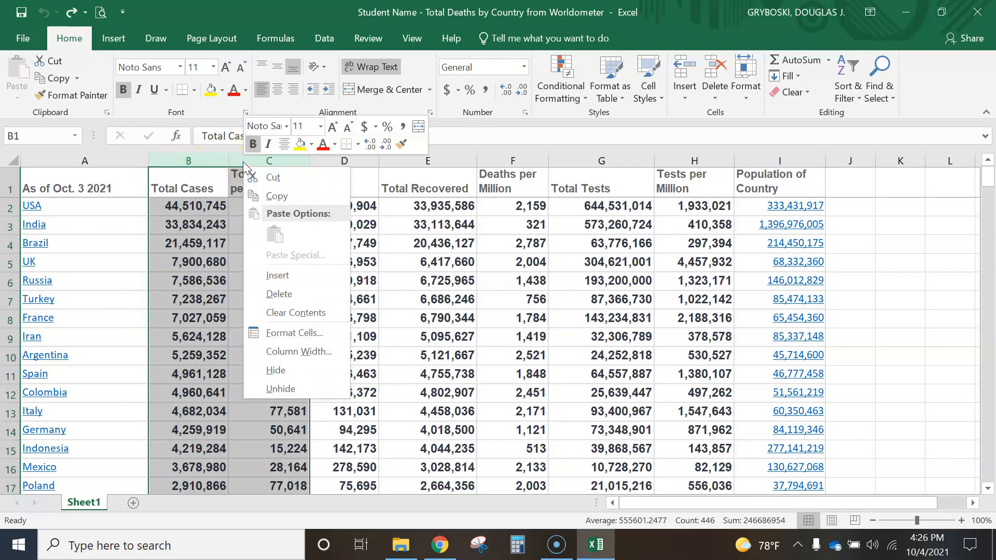
{"action": "left_click", "coordinate": [275, 370]}
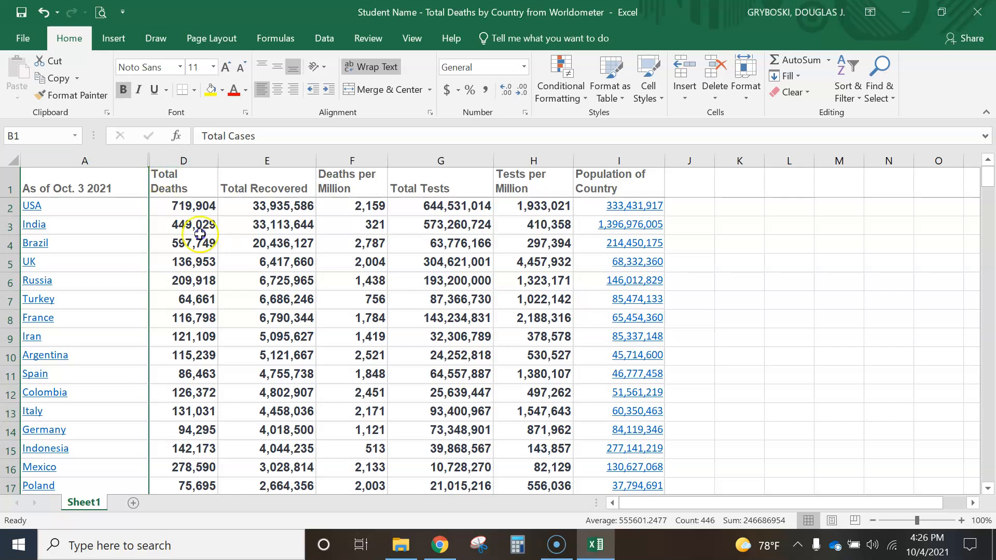
Step: Examine Brazil's row of figures, close the linked Brazil page in the browser, and return to the workbook
{"action": "left_click", "coordinate": [189, 158]}
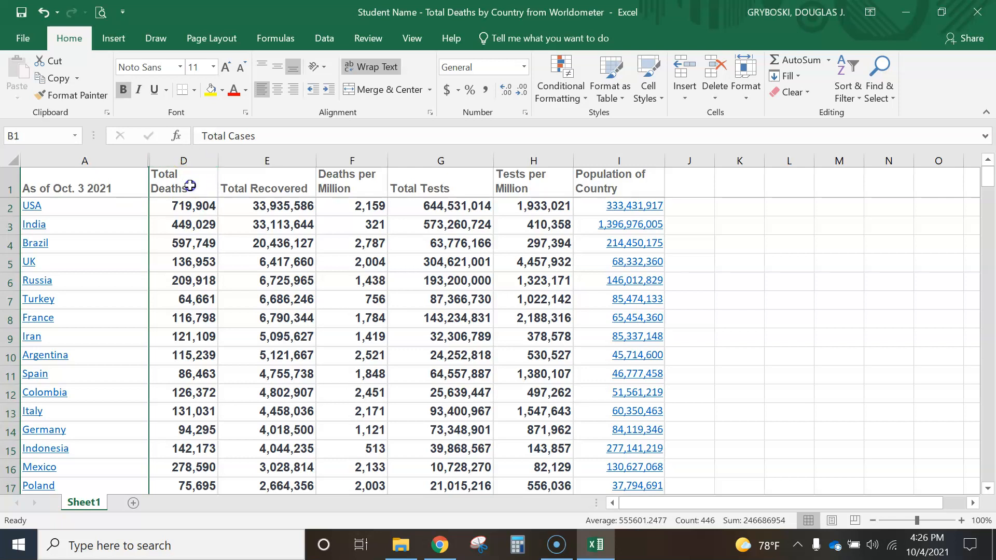
{"action": "left_click", "coordinate": [51, 185]}
{"action": "left_click", "coordinate": [82, 244]}
{"action": "left_click", "coordinate": [262, 243]}
{"action": "left_click", "coordinate": [418, 242]}
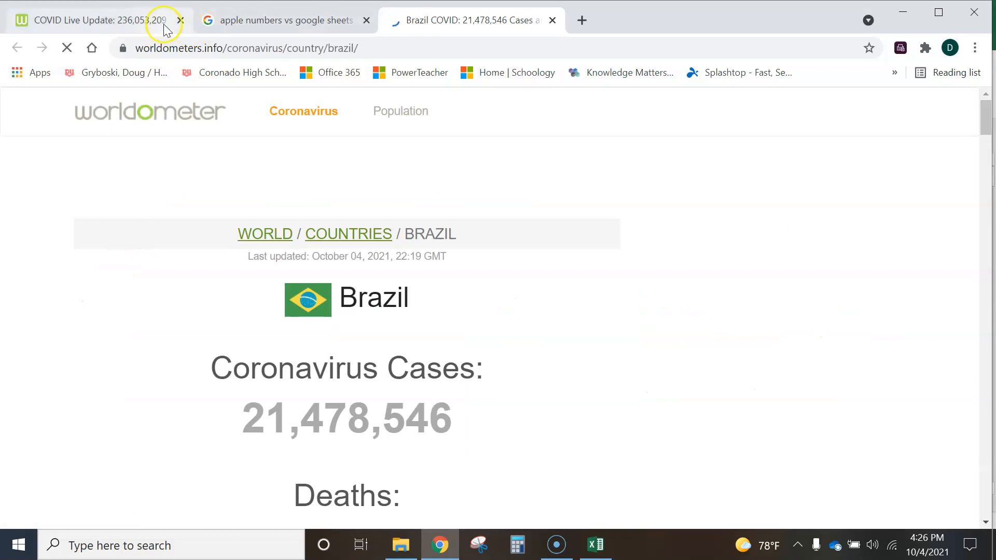
{"action": "left_click", "coordinate": [553, 20]}
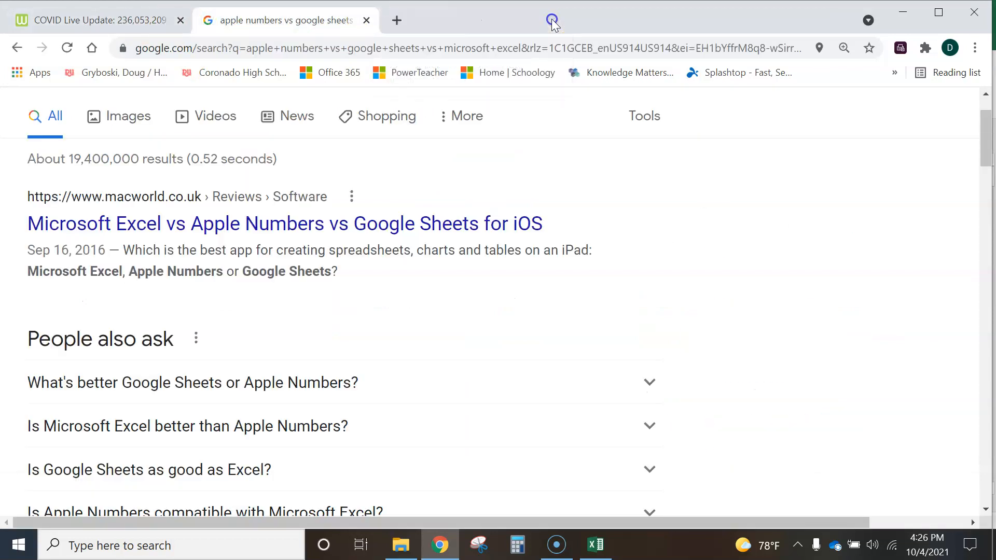
{"action": "left_click", "coordinate": [598, 545]}
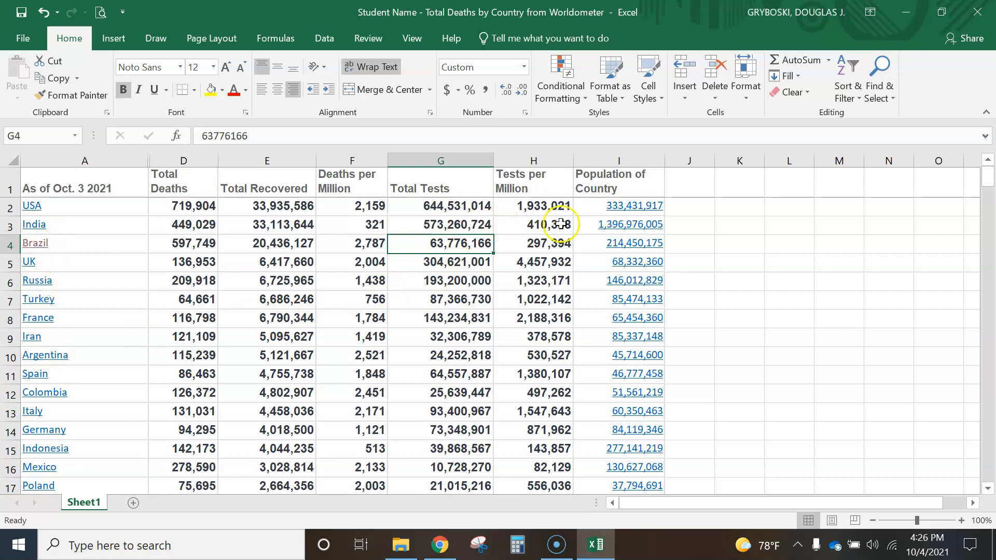
Step: Select cell A1 and look through the country rows down the sheet
{"action": "left_click", "coordinate": [288, 225]}
{"action": "left_click", "coordinate": [129, 181]}
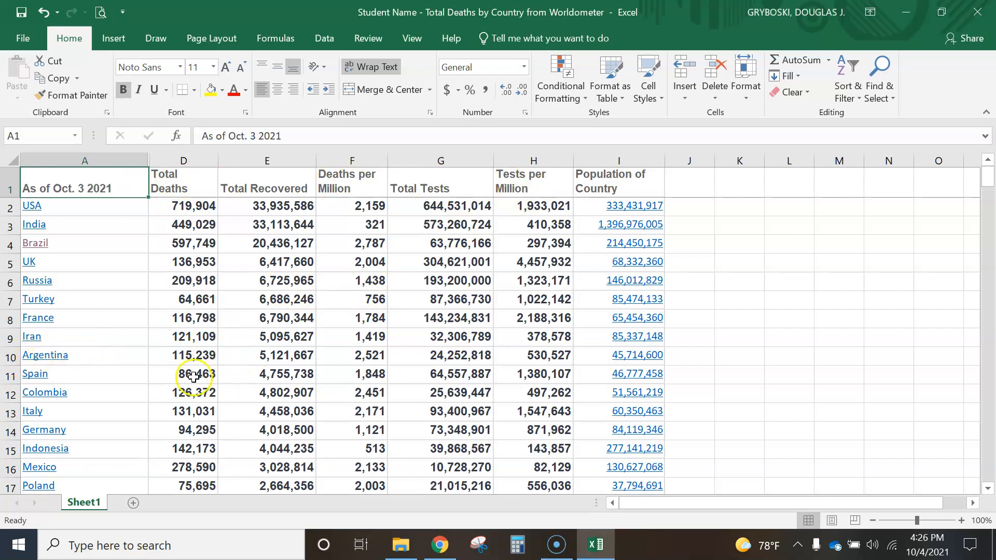
{"action": "scroll", "coordinate": [197, 373], "scroll_direction": "down", "scroll_amount": 10}
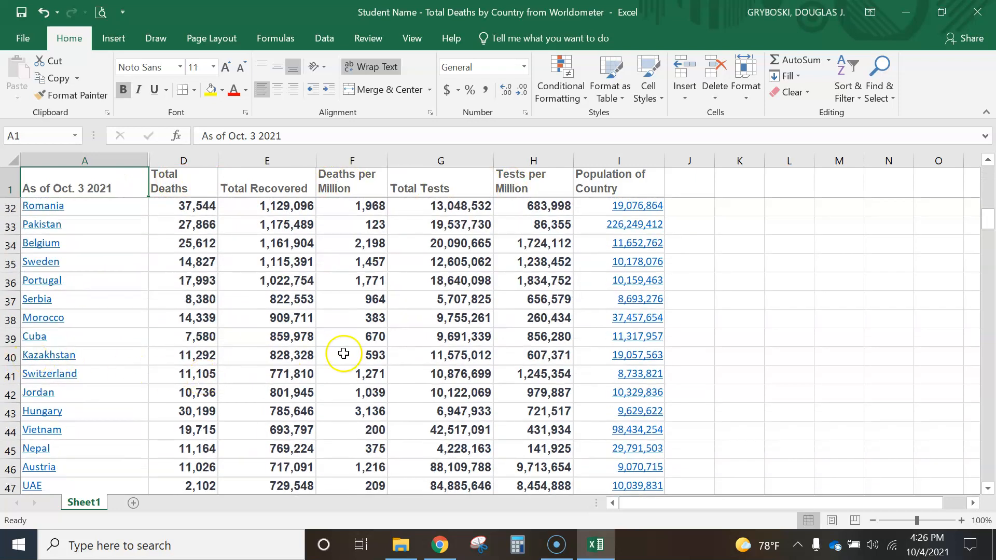
{"action": "scroll", "coordinate": [345, 353], "scroll_direction": "down", "scroll_amount": 20}
{"action": "scroll", "coordinate": [353, 354], "scroll_direction": "up", "scroll_amount": 20}
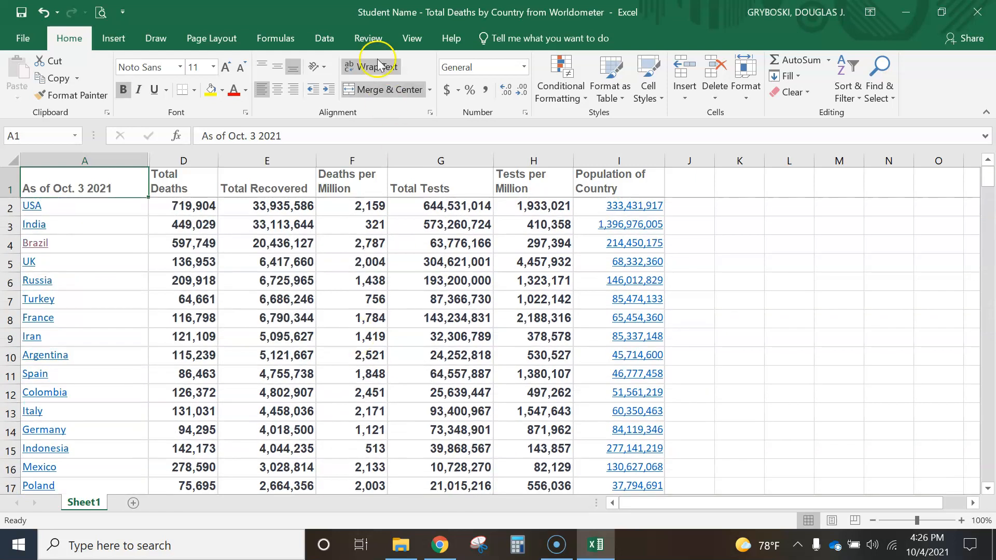
Step: Check which range the Sort command selects starting from cell A1, then cancel without sorting
{"action": "left_click", "coordinate": [326, 40]}
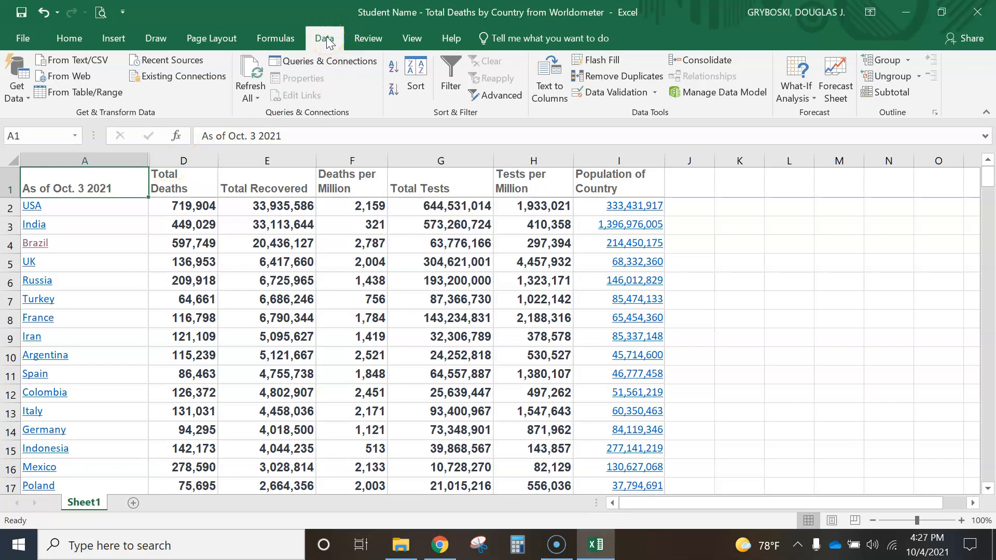
{"action": "left_click", "coordinate": [418, 82]}
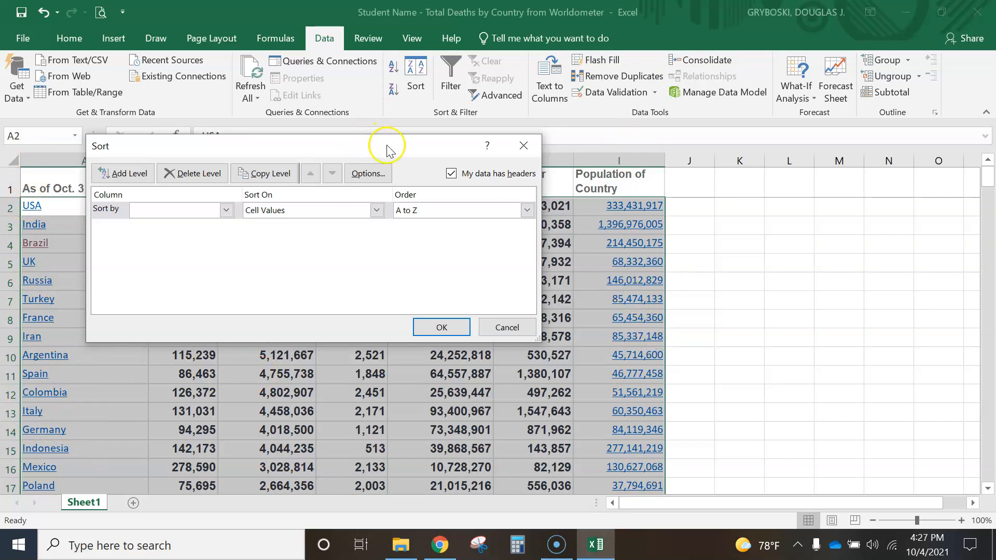
{"action": "left_click", "coordinate": [507, 327]}
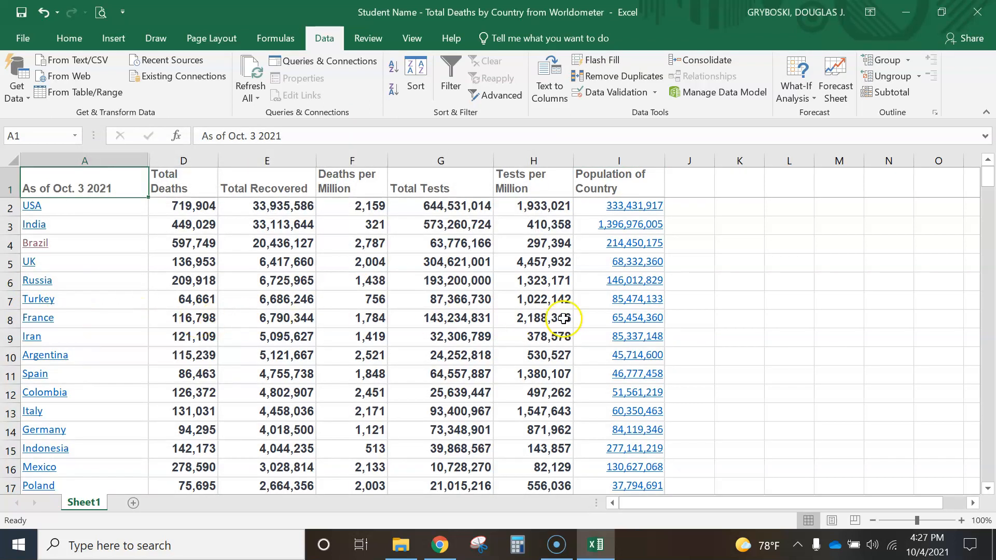
Step: Insert a blank row 8 between Turkey and France
{"action": "left_click", "coordinate": [11, 320]}
{"action": "right_click", "coordinate": [11, 322]}
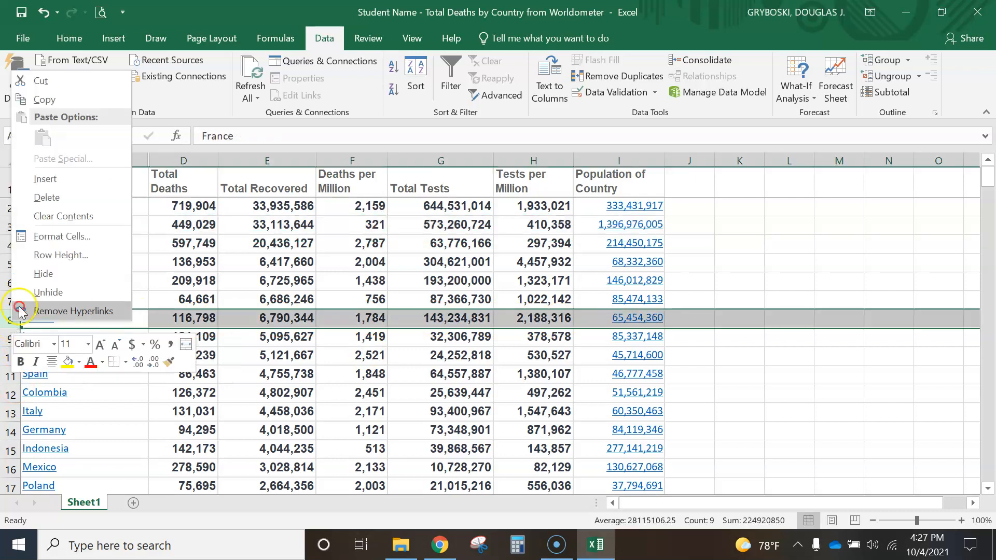
{"action": "left_click", "coordinate": [45, 179]}
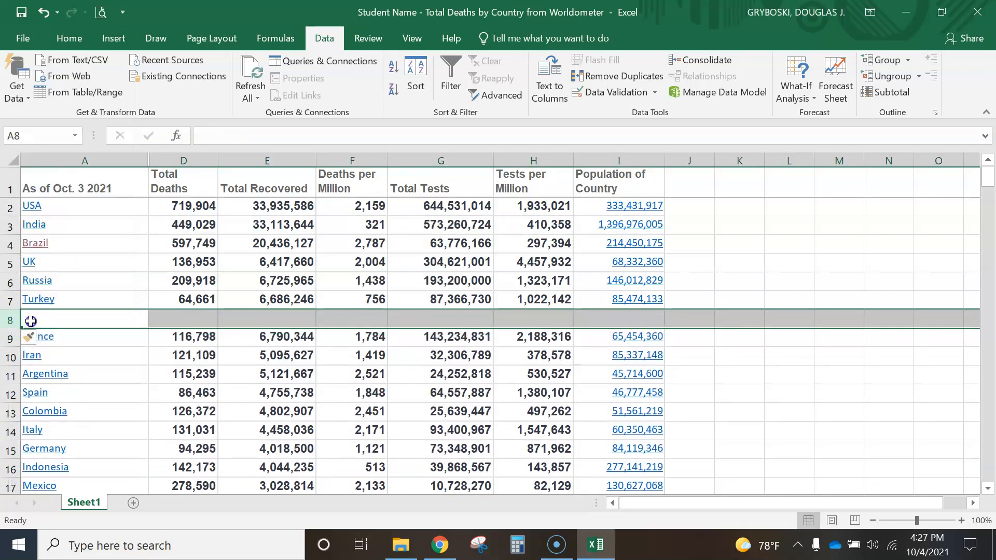
Step: Check which range the Sort command selects starting from cell F5 above the blank row, and cancel without sorting
{"action": "left_click", "coordinate": [354, 257]}
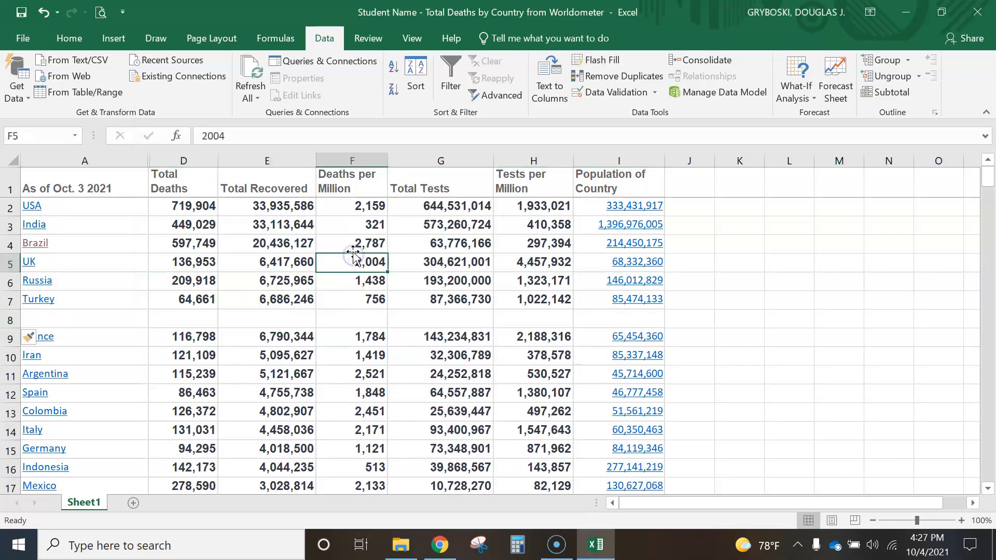
{"action": "left_click", "coordinate": [418, 88]}
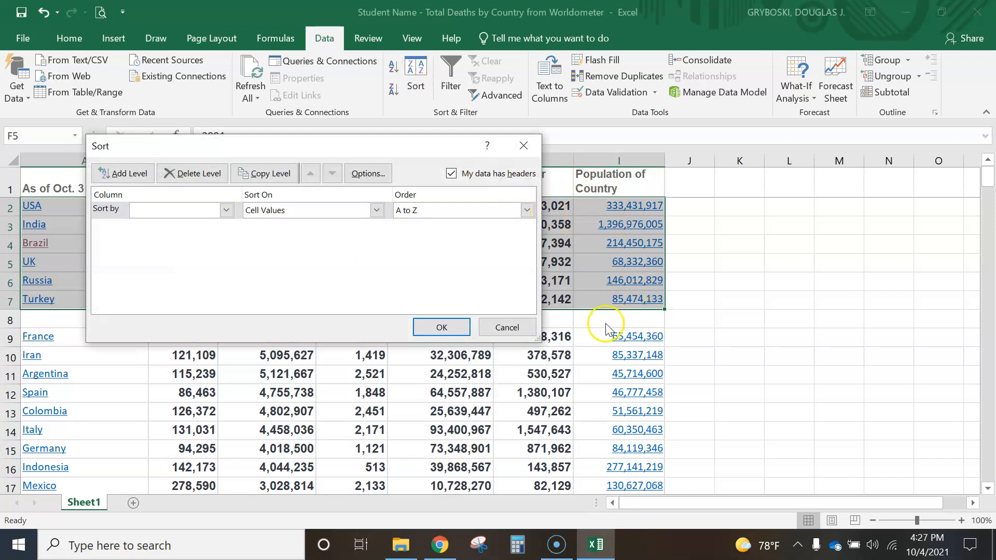
{"action": "left_click", "coordinate": [507, 327]}
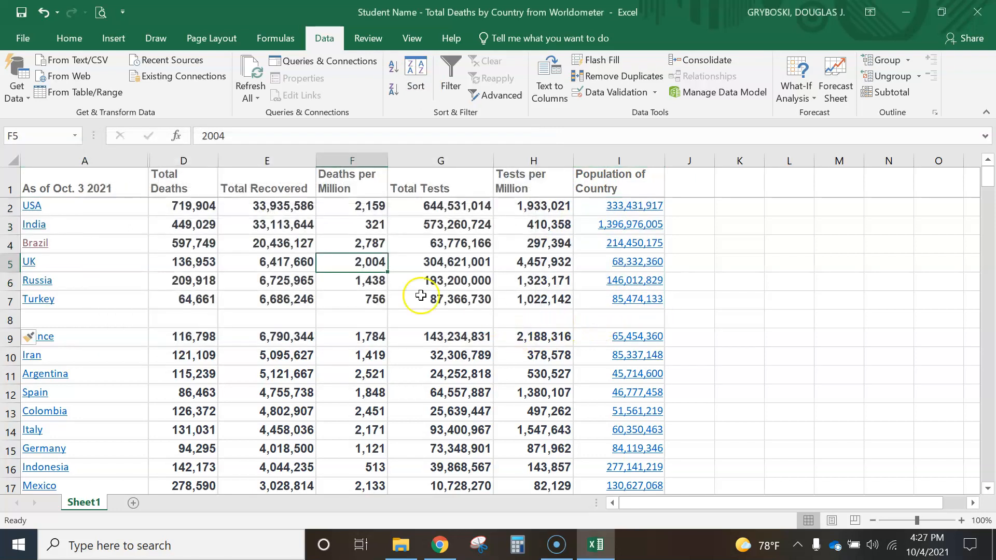
Step: Select the whole data range from cell A1 through the Population of Country column in row 225, including the blank row
{"action": "left_click", "coordinate": [50, 180]}
{"action": "left_click_drag", "start_coordinate": [98, 189], "coordinate": [639, 492]}
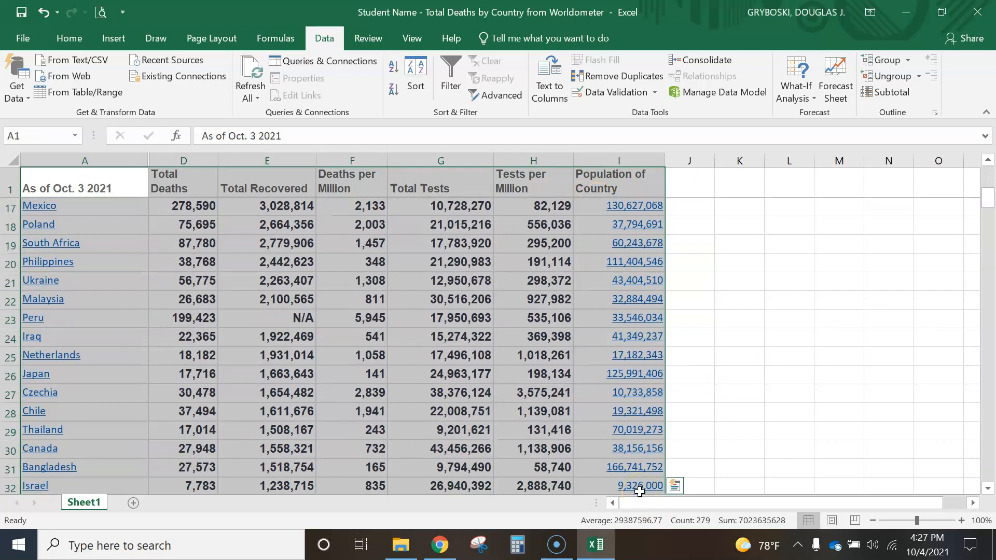
{"action": "key", "text": "ctrl+shift+Down"}
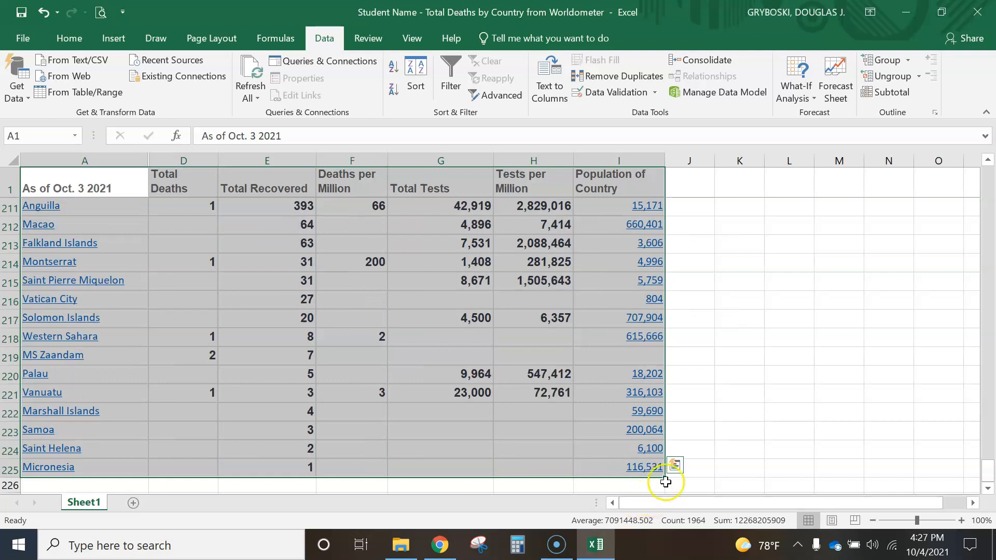
{"action": "scroll", "coordinate": [658, 475], "scroll_direction": "up", "scroll_amount": 16}
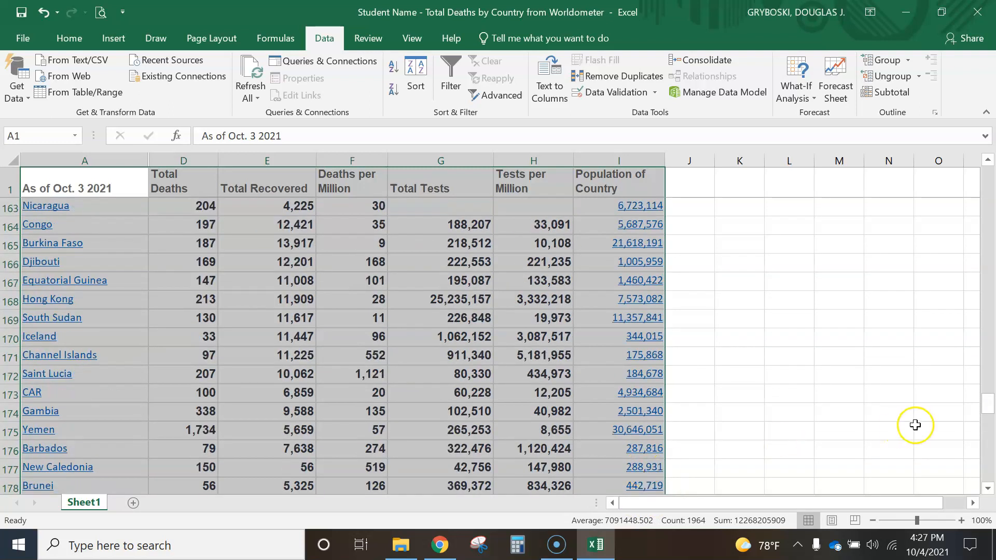
{"action": "left_click_drag", "start_coordinate": [987, 413], "coordinate": [986, 168]}
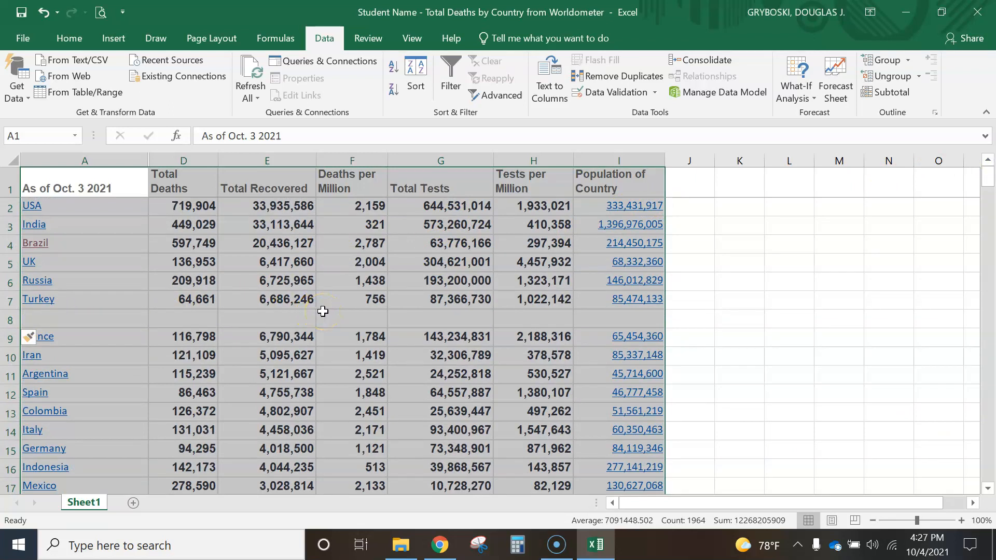
Step: Start a sort on the selected range, compare the sort-by columns without the header option, and keep "My data has headers" enabled
{"action": "left_click", "coordinate": [413, 74]}
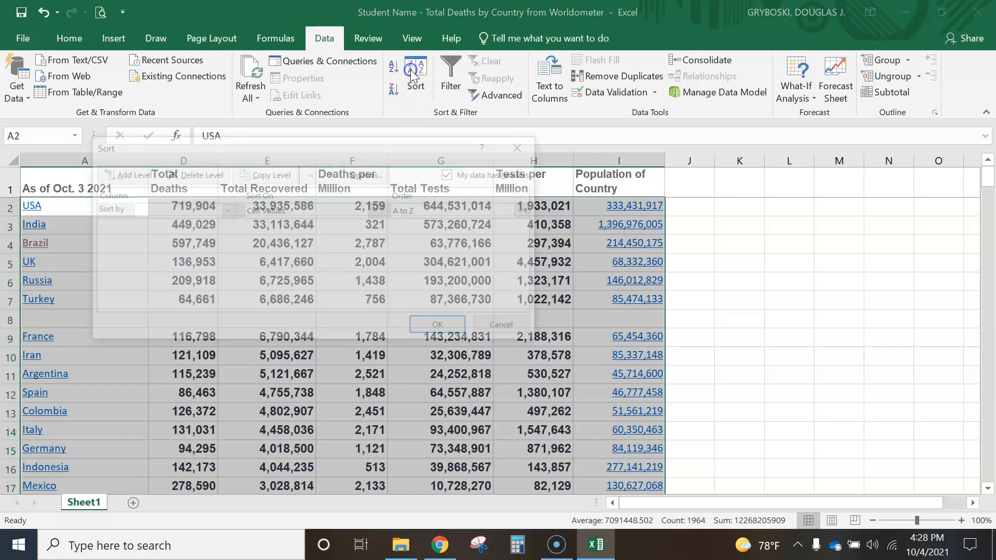
{"action": "left_click_drag", "start_coordinate": [218, 143], "coordinate": [392, 240]}
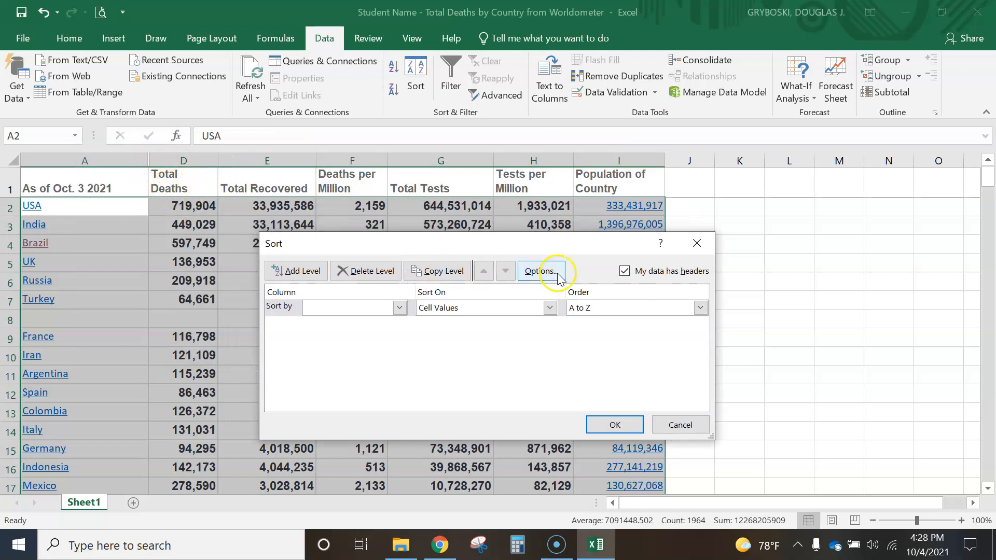
{"action": "left_click", "coordinate": [624, 271]}
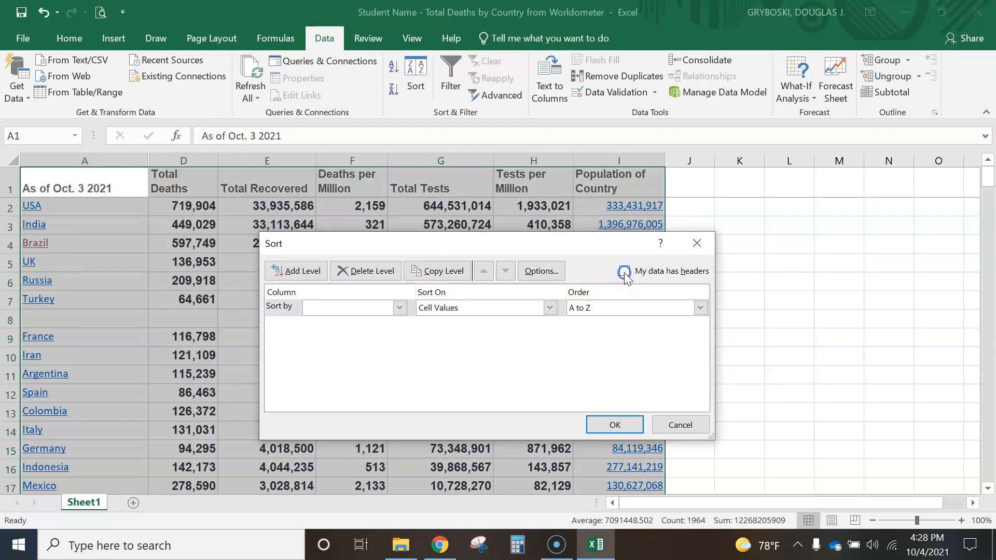
{"action": "left_click", "coordinate": [624, 271]}
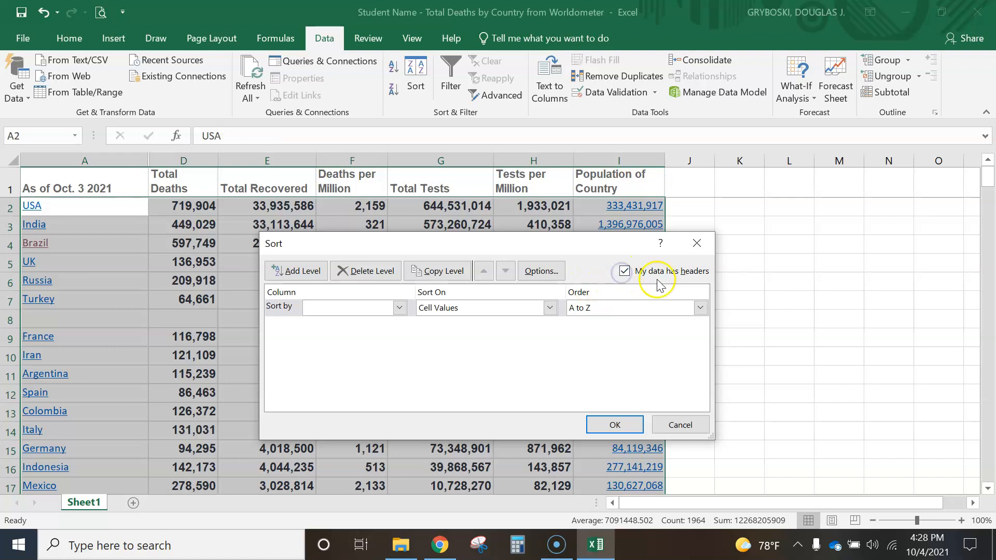
{"action": "left_click", "coordinate": [624, 272]}
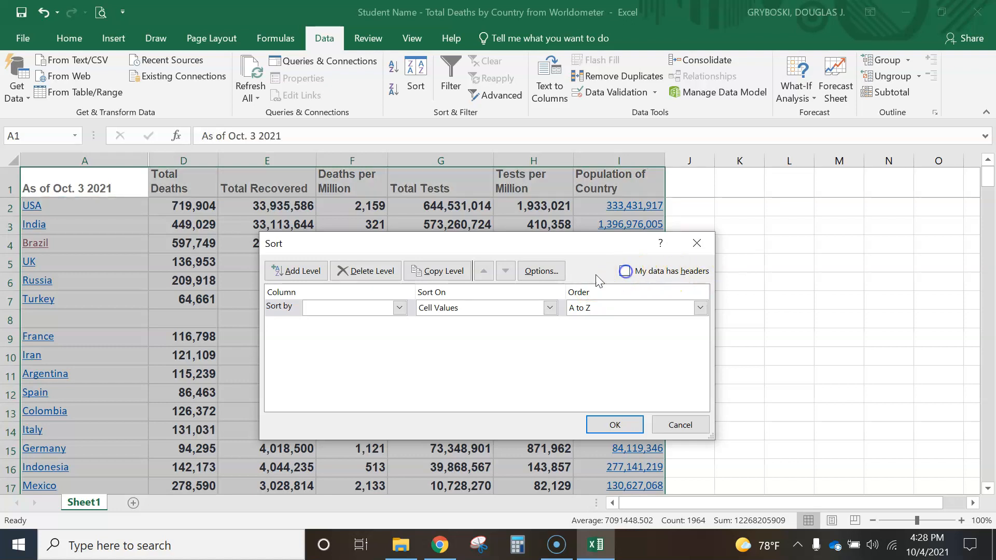
{"action": "left_click", "coordinate": [399, 307]}
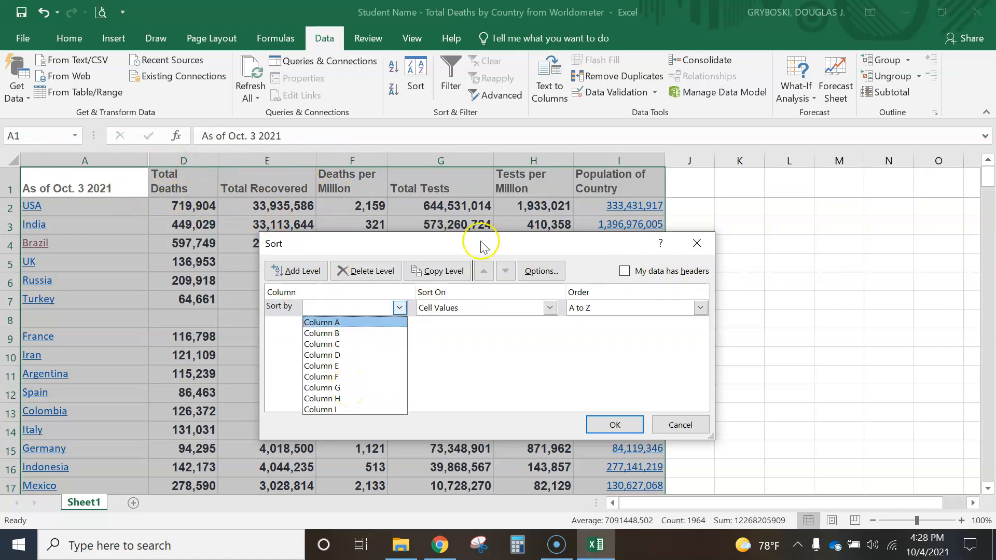
{"action": "left_click", "coordinate": [629, 275]}
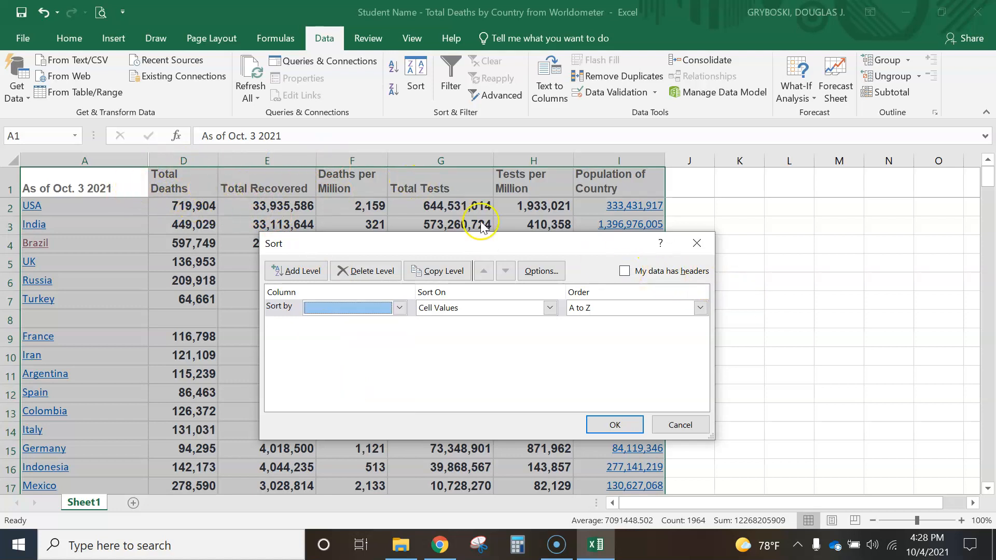
{"action": "left_click", "coordinate": [625, 271]}
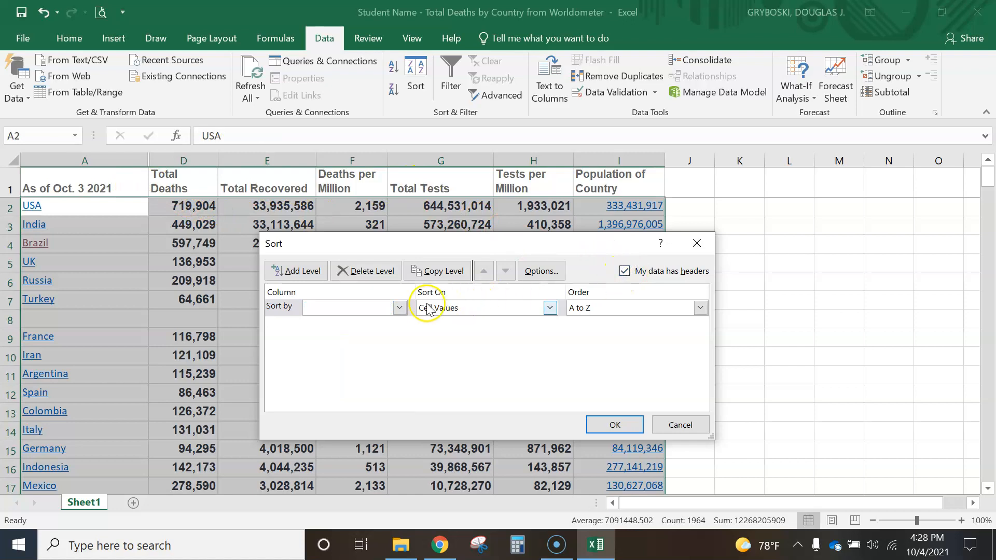
Step: Sort the data by Total Deaths on cell values, ordered Largest to Smallest
{"action": "left_click", "coordinate": [400, 308]}
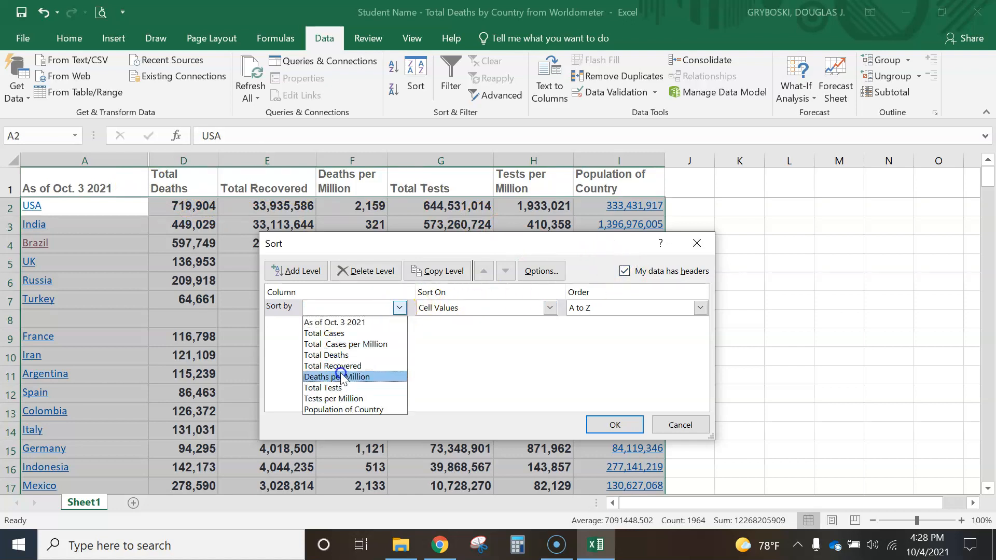
{"action": "left_click", "coordinate": [332, 356]}
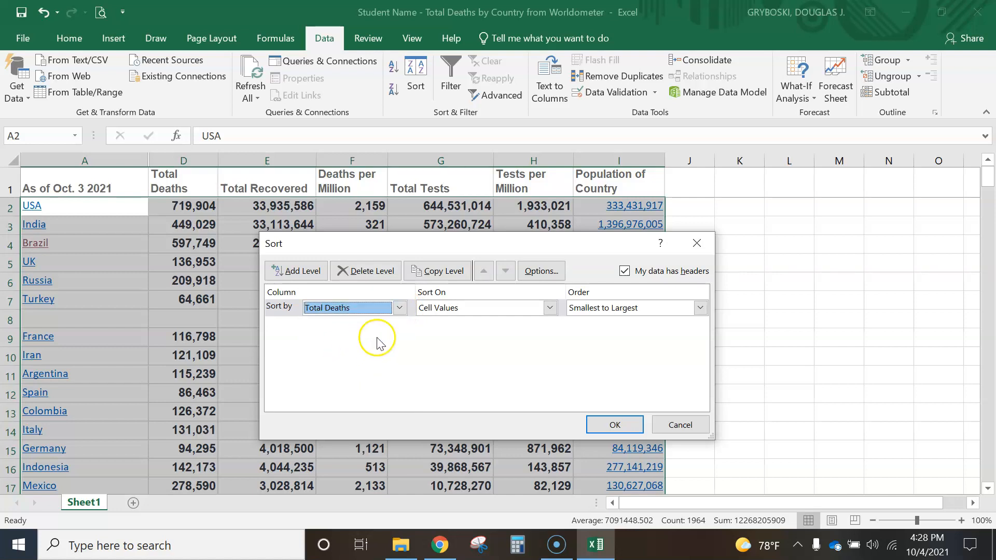
{"action": "left_click", "coordinate": [622, 309]}
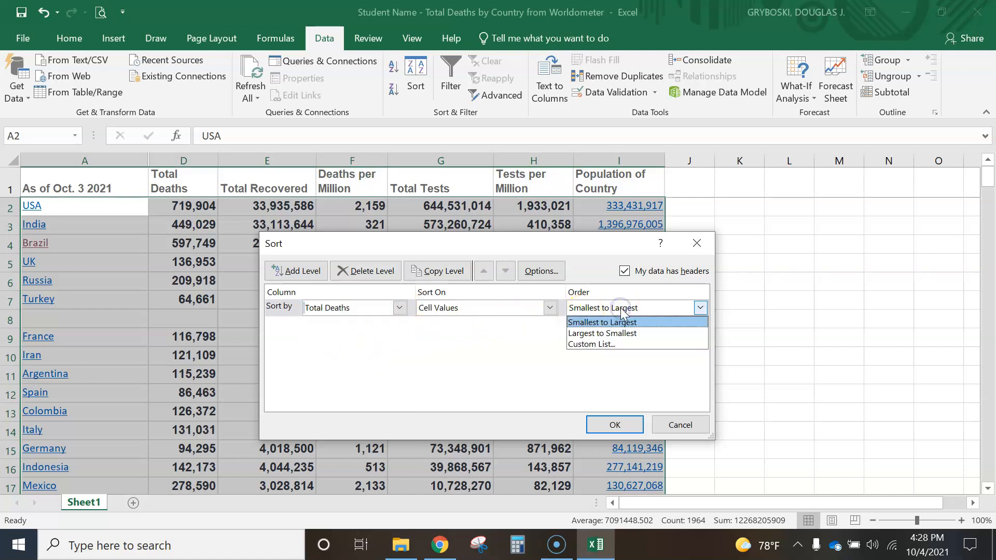
{"action": "left_click", "coordinate": [625, 335]}
{"action": "left_click", "coordinate": [240, 271]}
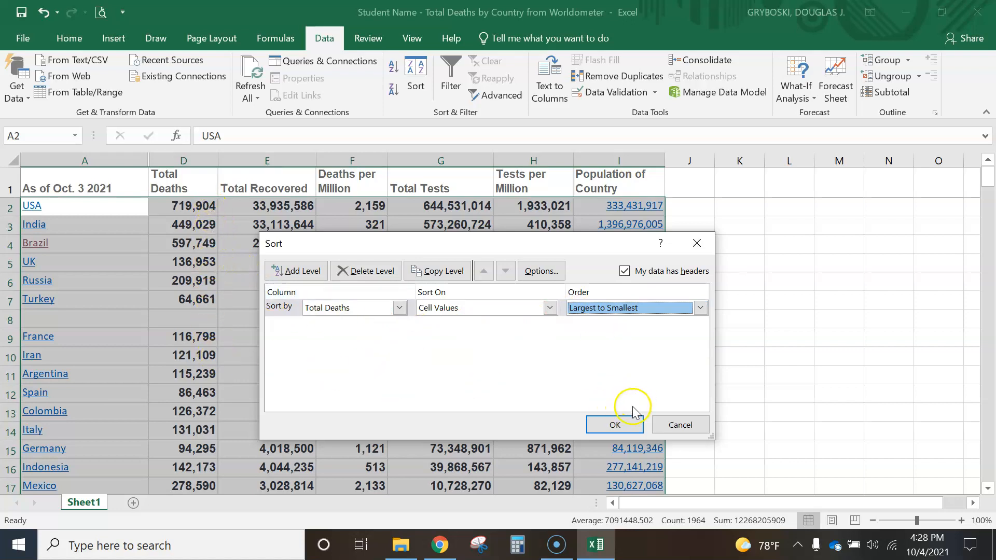
{"action": "left_click", "coordinate": [615, 425]}
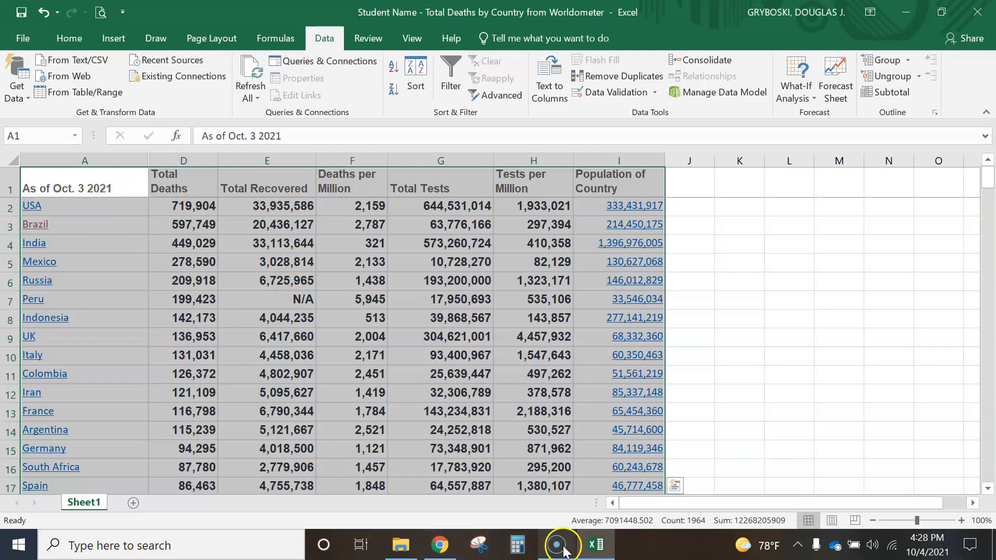
Step: Switch to Chrome to view the live Worldometer coronavirus table, and return to the Excel workbook
{"action": "mouse_move", "coordinate": [558, 549]}
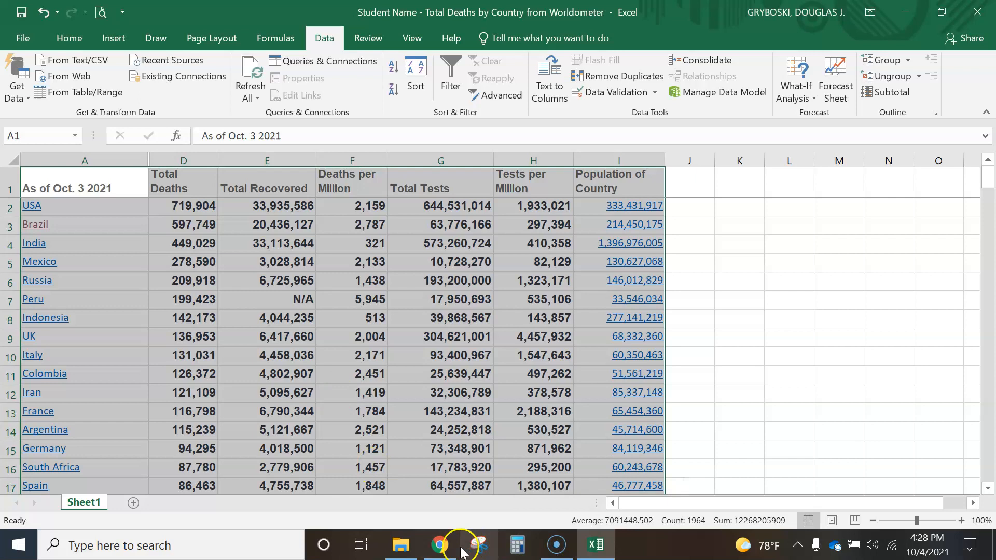
{"action": "left_click", "coordinate": [438, 549]}
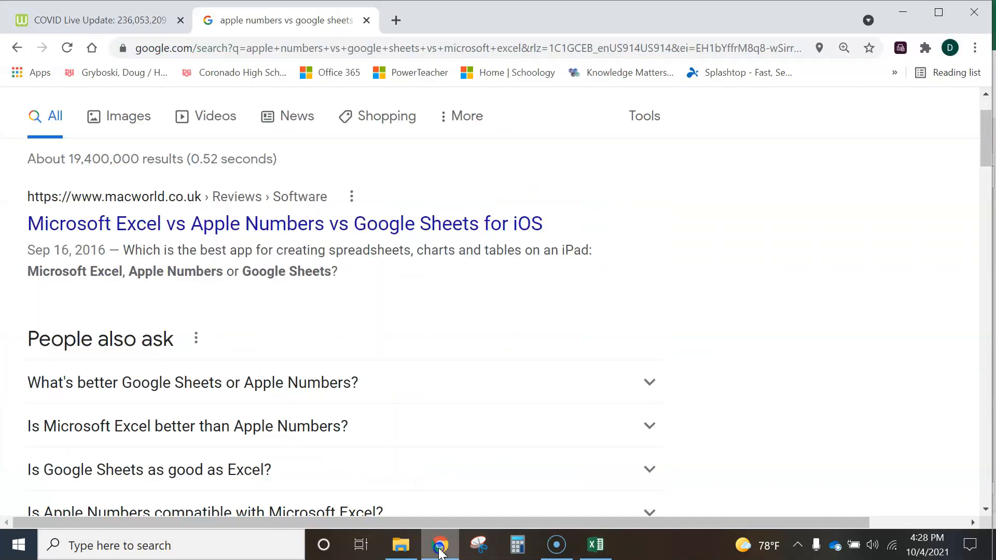
{"action": "left_click", "coordinate": [123, 24]}
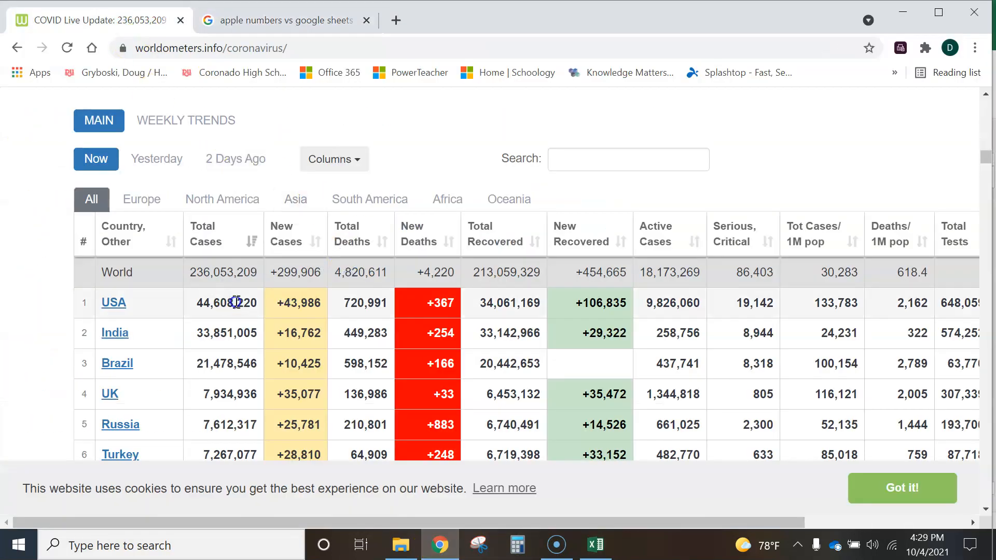
{"action": "left_click", "coordinate": [594, 546]}
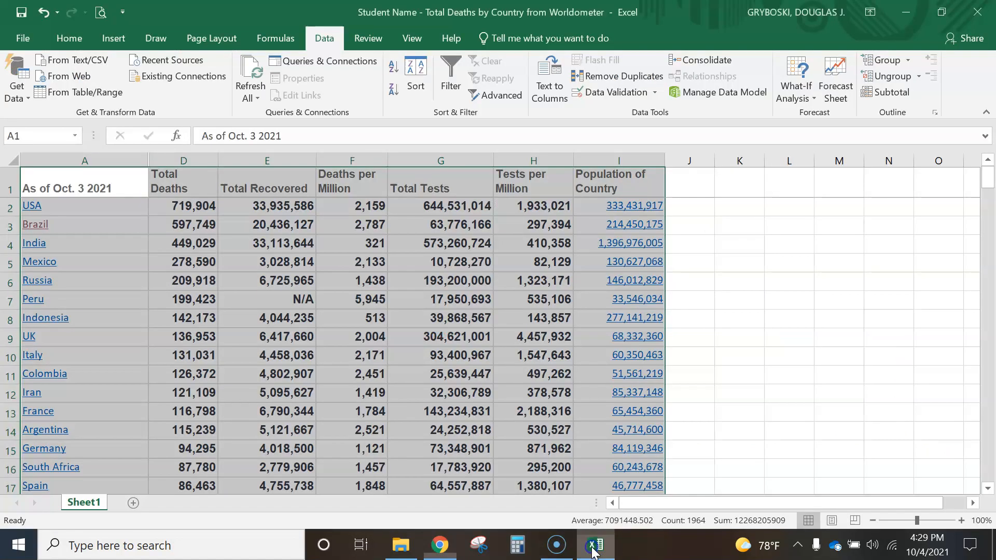
Step: Review the Total Deaths order from cell D2 down to the end of the data at row 226
{"action": "left_click", "coordinate": [195, 210]}
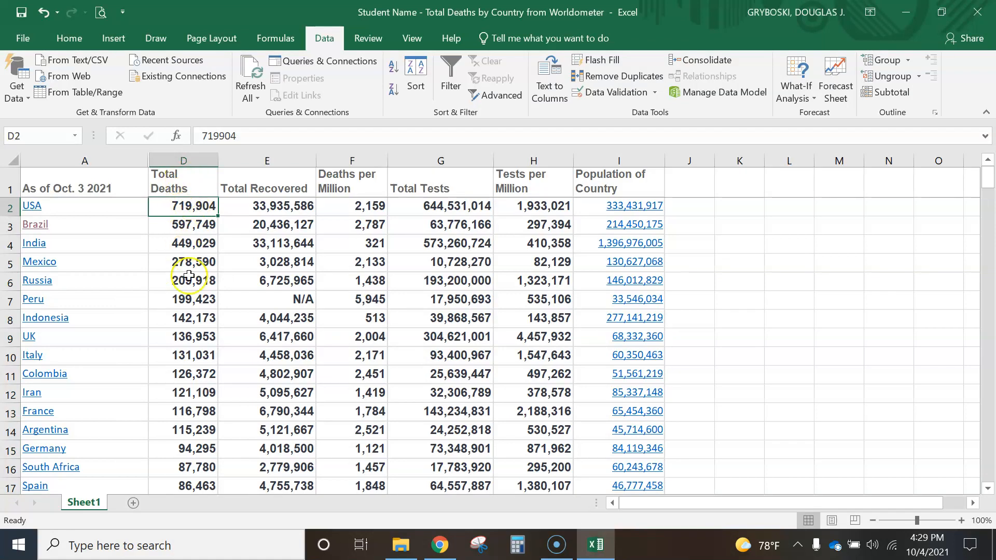
{"action": "left_click_drag", "start_coordinate": [988, 178], "coordinate": [991, 187]}
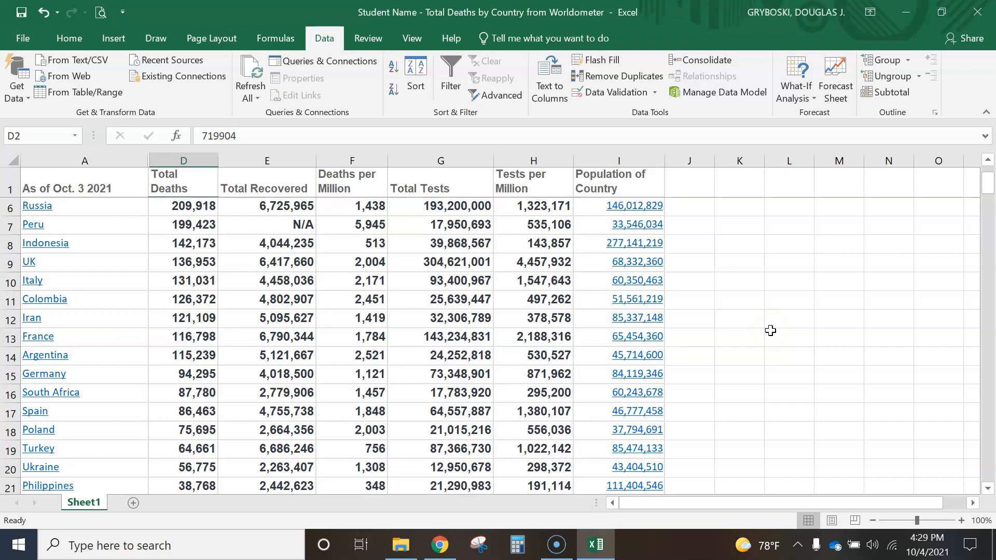
{"action": "key", "text": "ctrl+End"}
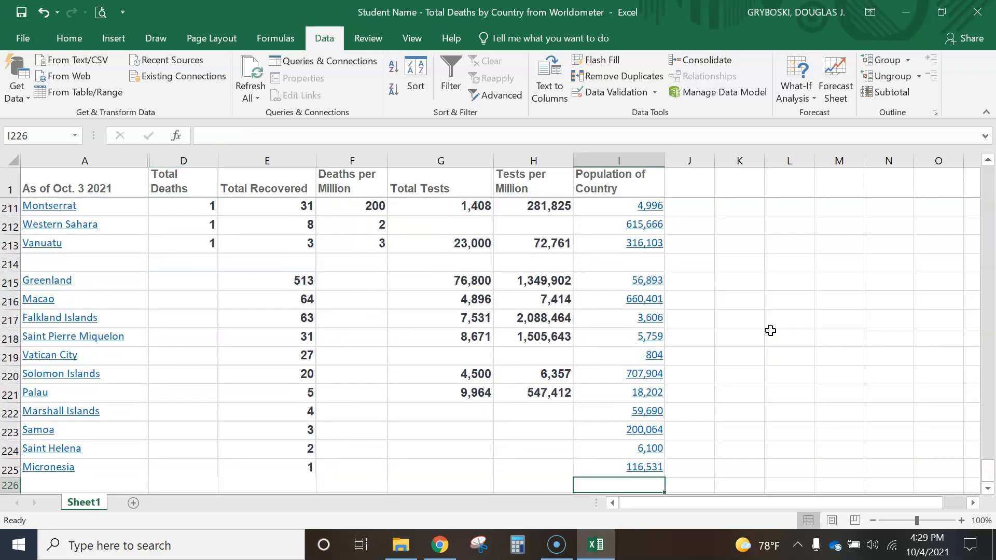
{"action": "scroll", "coordinate": [41, 472], "scroll_direction": "down", "scroll_amount": 2}
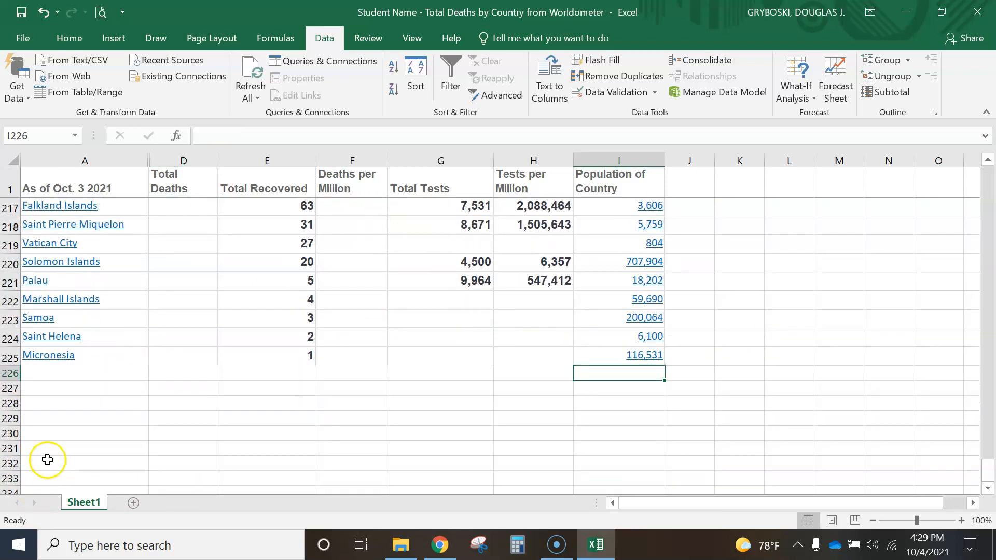
{"action": "left_click_drag", "start_coordinate": [67, 387], "coordinate": [658, 383]}
{"action": "left_click", "coordinate": [657, 376]}
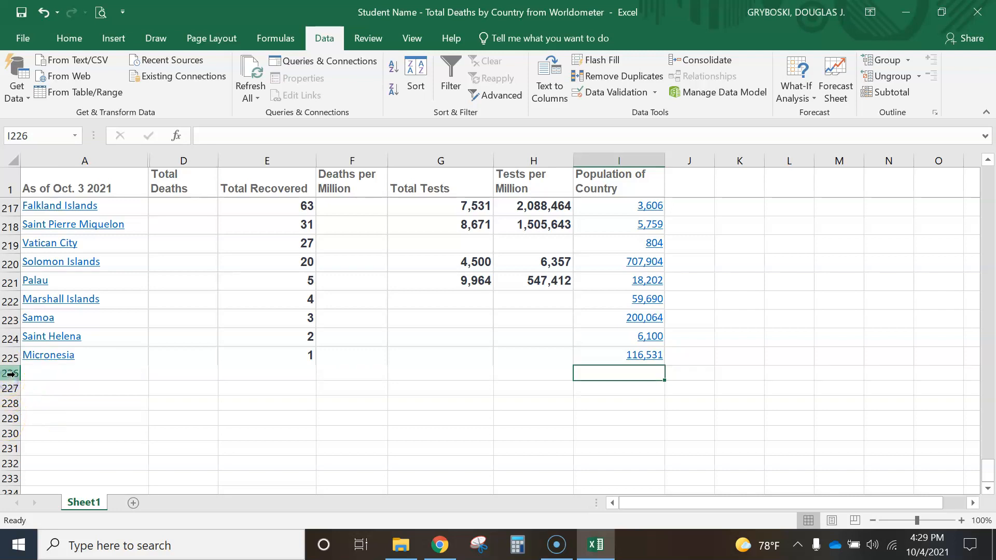
Step: Examine row 214 between Vanuatu and Greenland and the Total Deaths cells below it
{"action": "scroll", "coordinate": [262, 342], "scroll_direction": "up", "scroll_amount": 4}
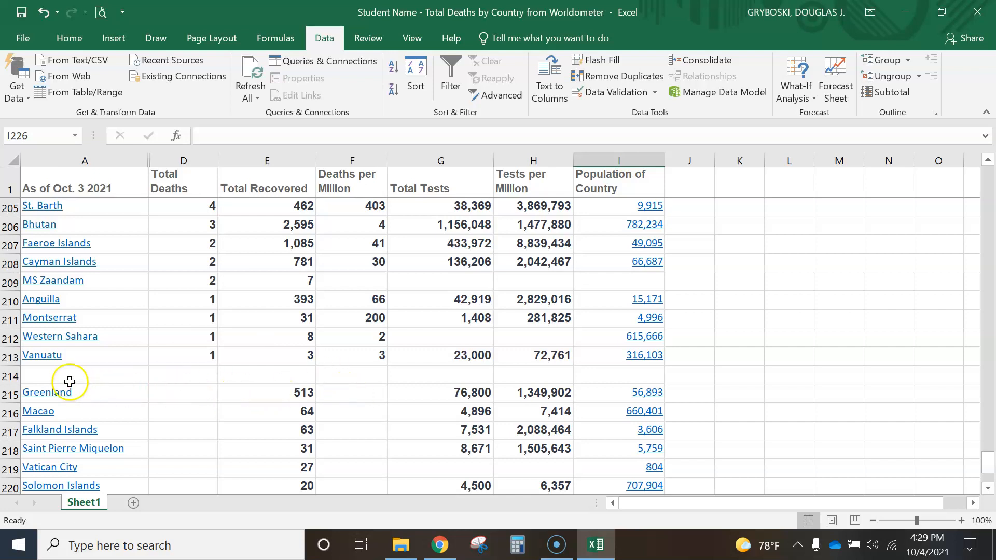
{"action": "left_click", "coordinate": [10, 377]}
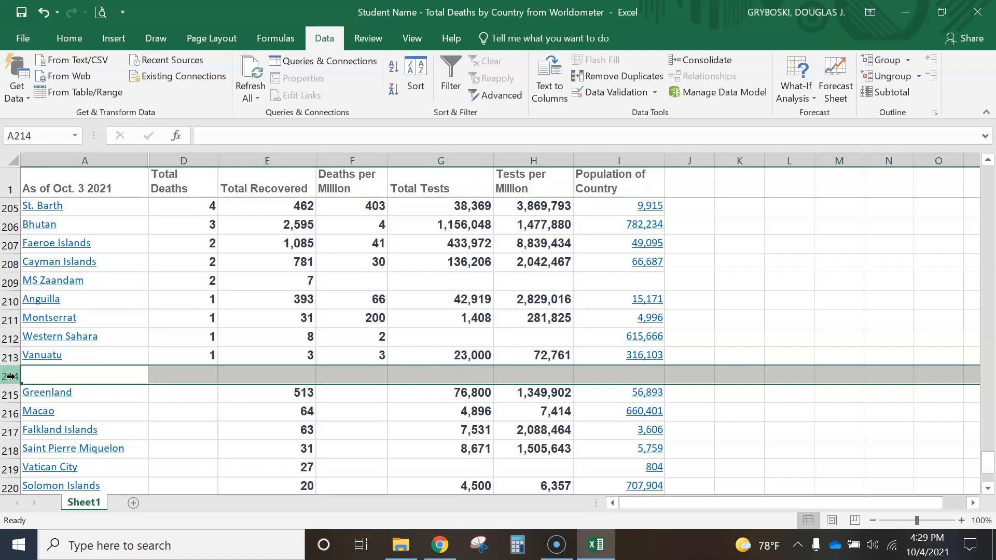
{"action": "left_click_drag", "start_coordinate": [181, 394], "coordinate": [200, 448]}
{"action": "scroll", "coordinate": [200, 427], "scroll_direction": "down", "scroll_amount": 1}
{"action": "scroll", "coordinate": [201, 421], "scroll_direction": "up", "scroll_amount": 3}
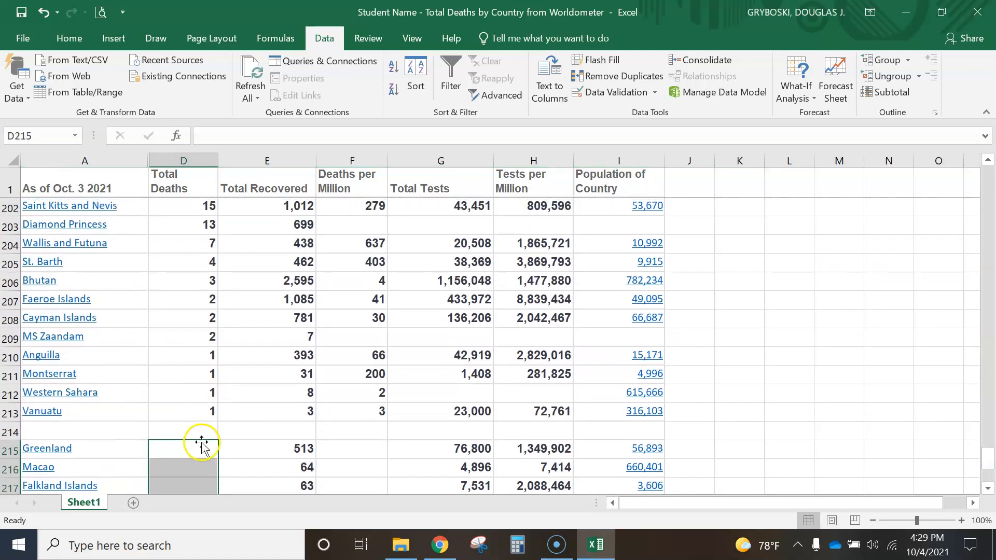
Step: Delete the blank row 214 between Vanuatu and Greenland and check the surrounding rows
{"action": "left_click", "coordinate": [11, 434]}
{"action": "right_click", "coordinate": [10, 434]}
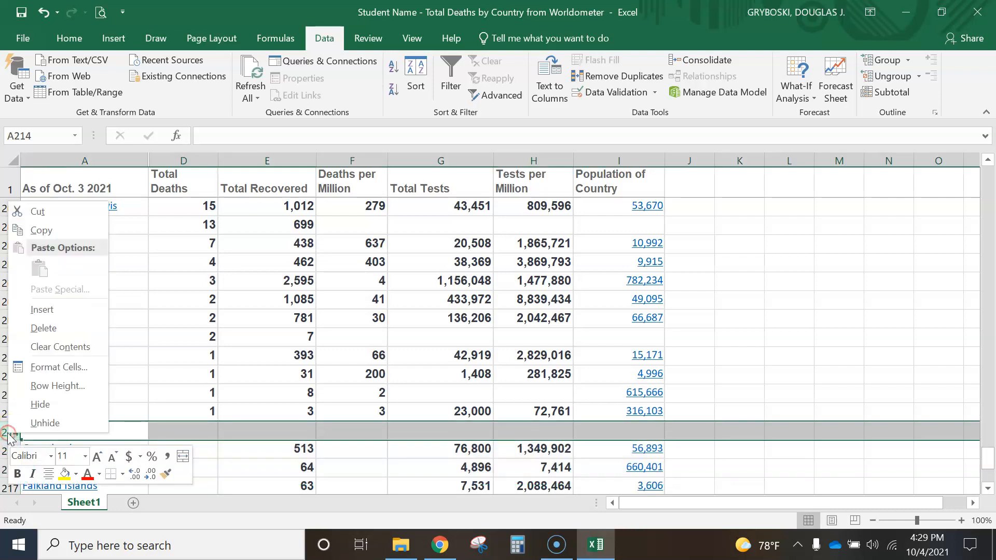
{"action": "left_click", "coordinate": [38, 328]}
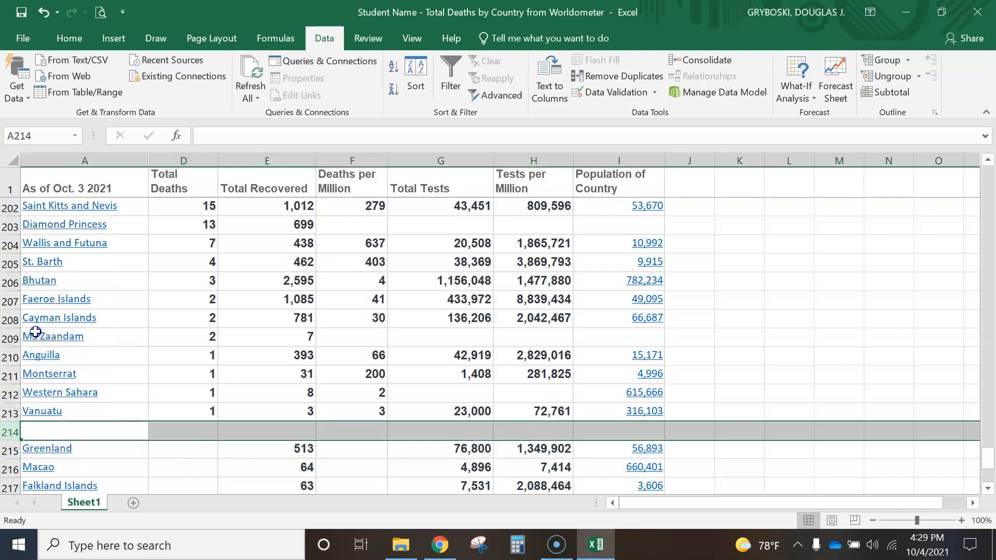
{"action": "scroll", "coordinate": [170, 454], "scroll_direction": "down", "scroll_amount": 2}
{"action": "scroll", "coordinate": [215, 371], "scroll_direction": "down", "scroll_amount": 2}
{"action": "scroll", "coordinate": [194, 372], "scroll_direction": "up", "scroll_amount": 3}
{"action": "scroll", "coordinate": [322, 442], "scroll_direction": "up", "scroll_amount": 3}
{"action": "scroll", "coordinate": [340, 427], "scroll_direction": "down", "scroll_amount": 3}
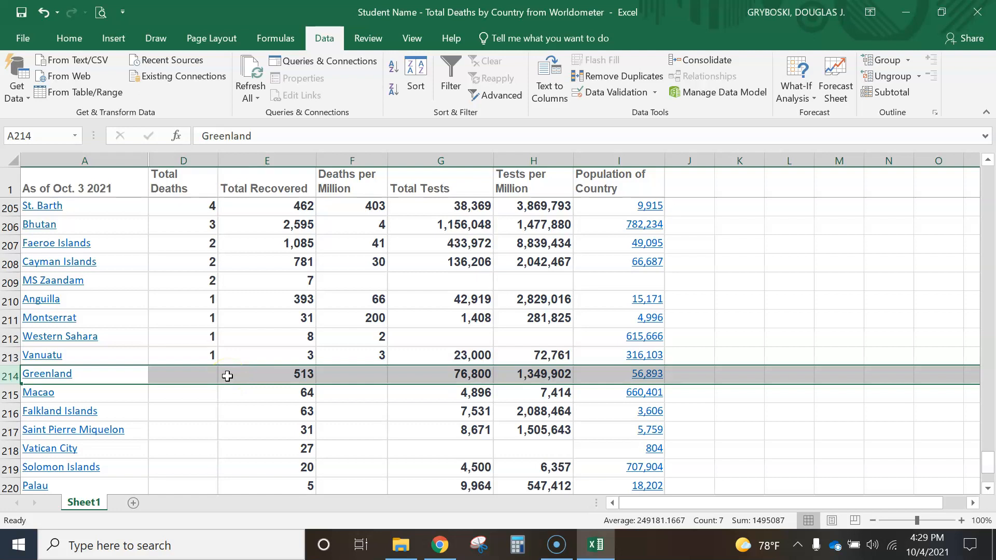
Step: Insert a blank column between the Total Deaths and Total Recovered columns
{"action": "key", "text": "ctrl+Home"}
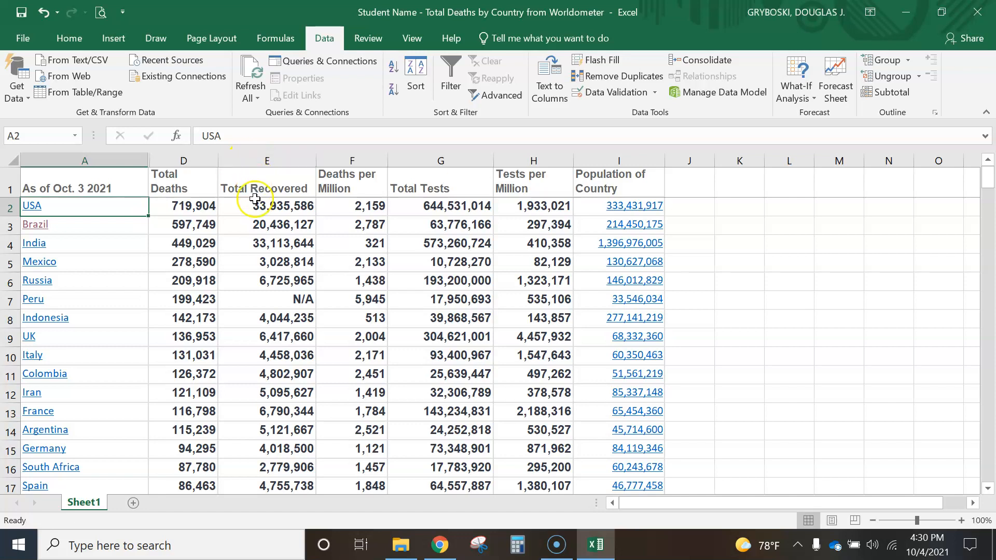
{"action": "right_click", "coordinate": [259, 159]}
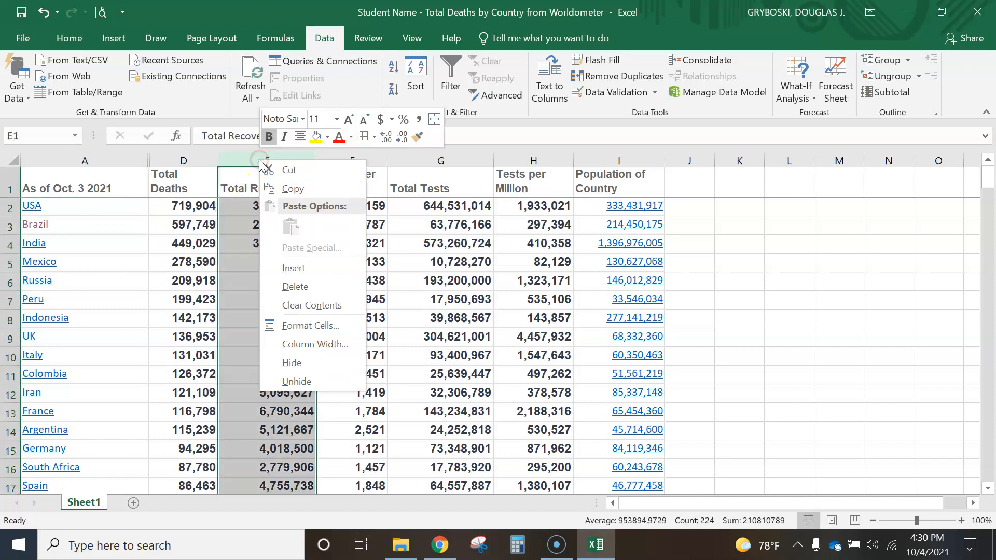
{"action": "left_click", "coordinate": [297, 270]}
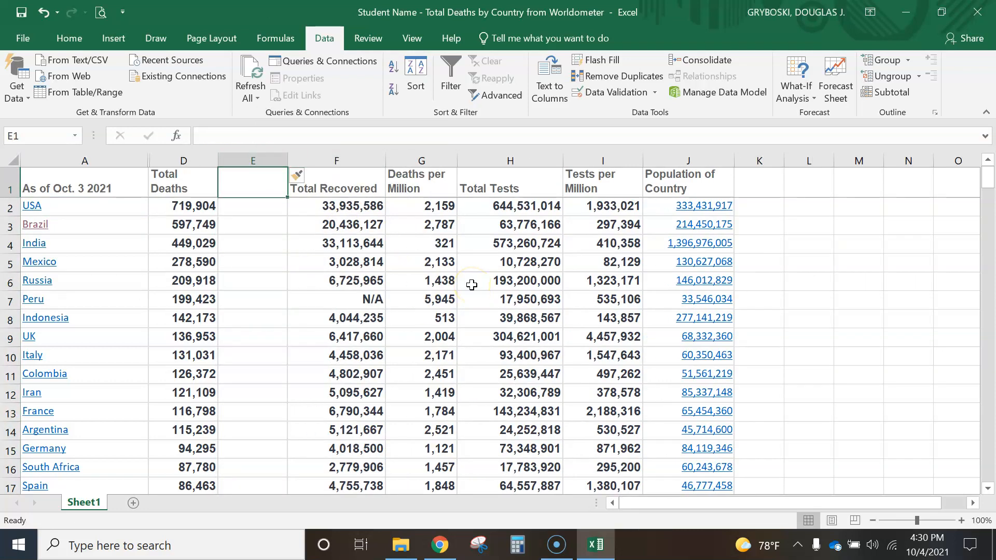
Step: Enter the header "Death Rate of Total Population" in cell E1
{"action": "type", "text": "Death R"}
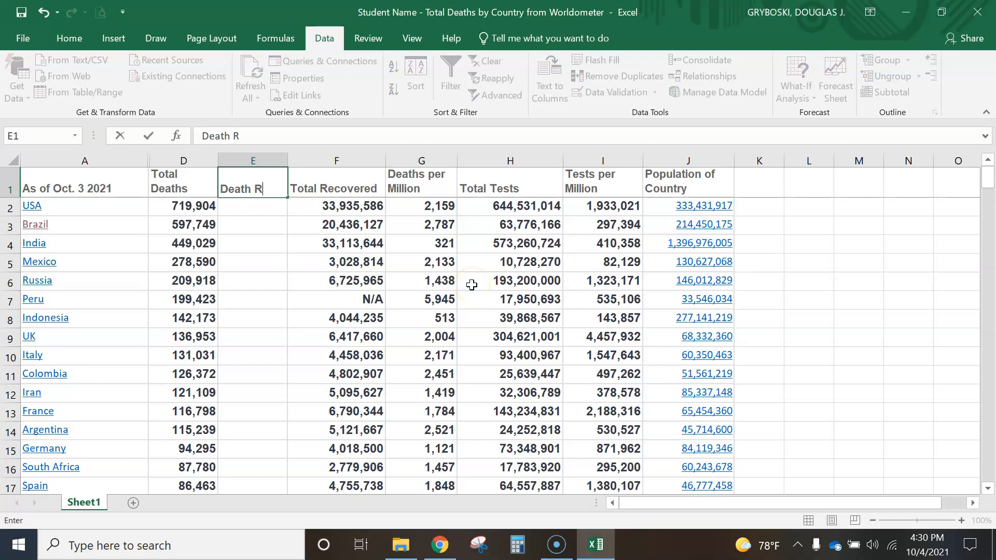
{"action": "type", "text": "ate of Total P"}
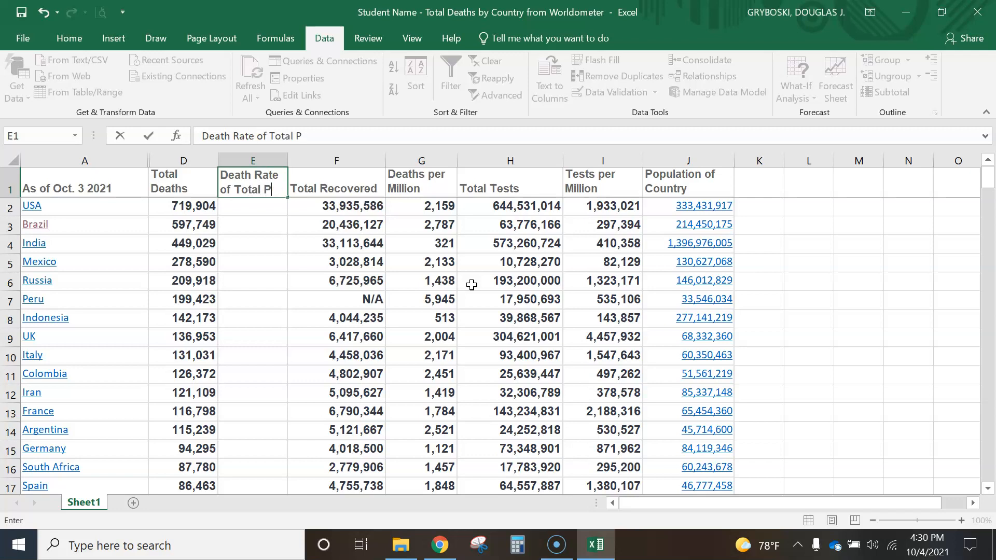
{"action": "type", "text": "opulation"}
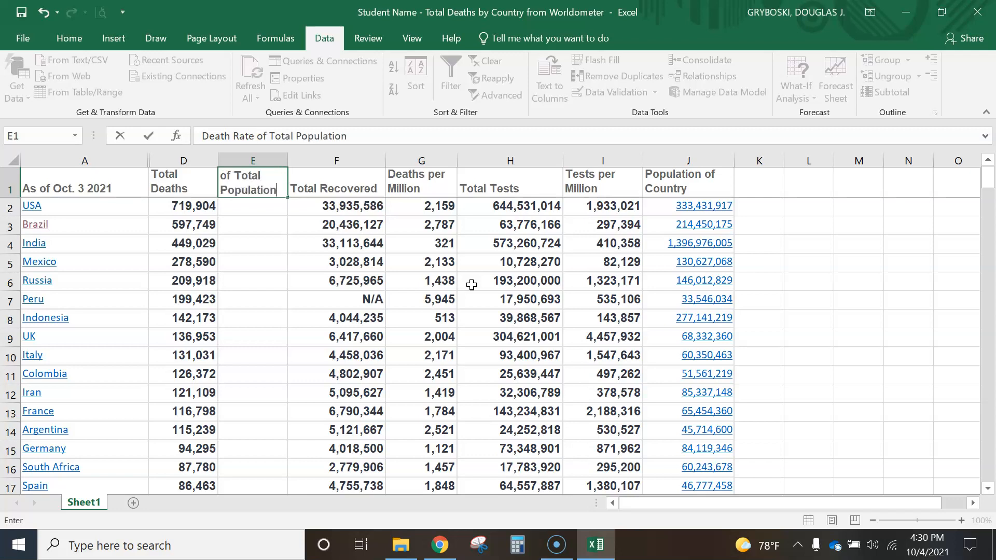
{"action": "key", "text": "Return"}
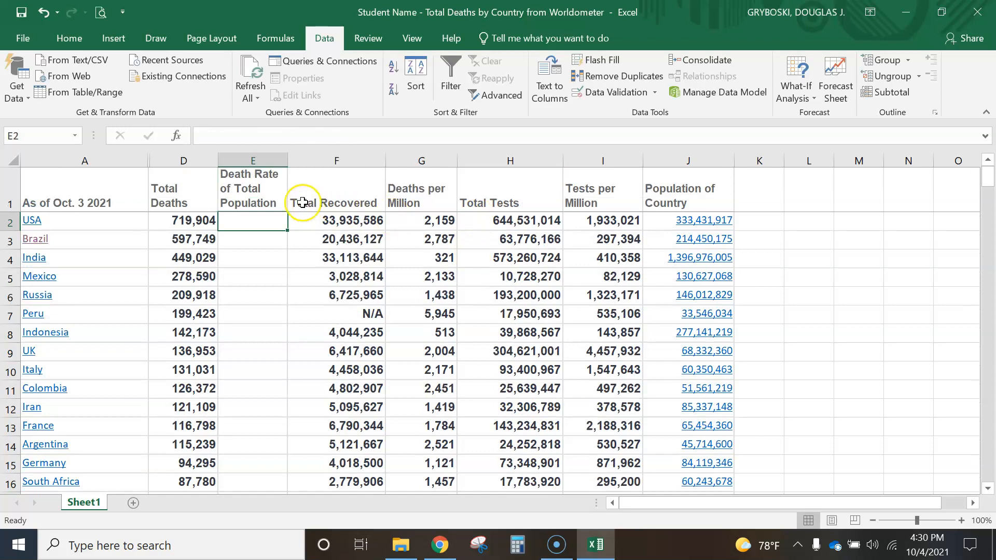
{"action": "left_click", "coordinate": [177, 190]}
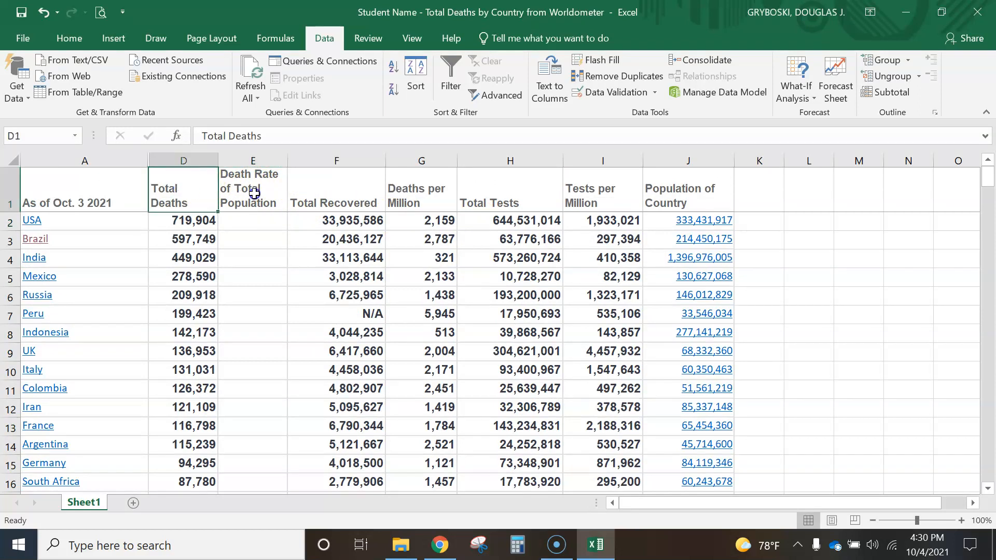
{"action": "left_click", "coordinate": [255, 193]}
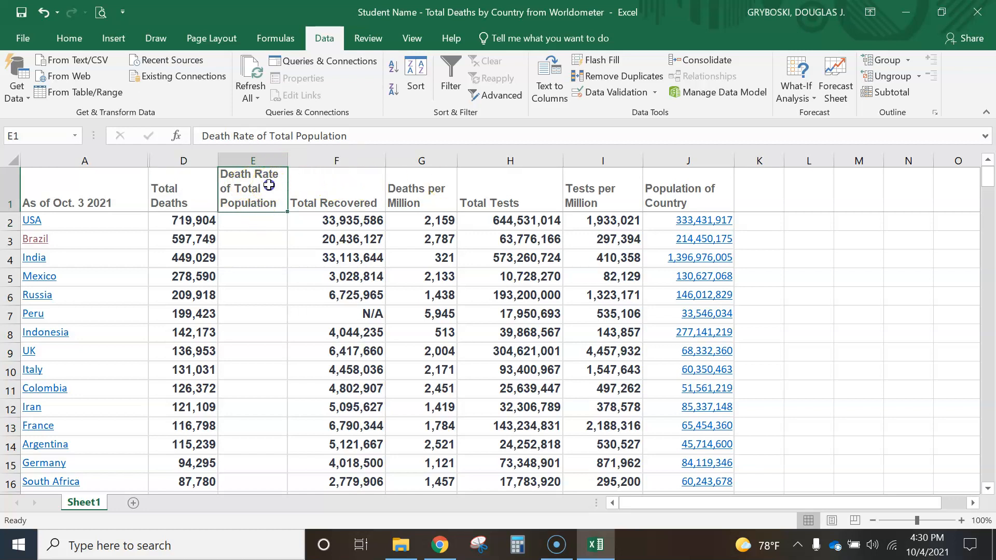
{"action": "left_click", "coordinate": [252, 136]}
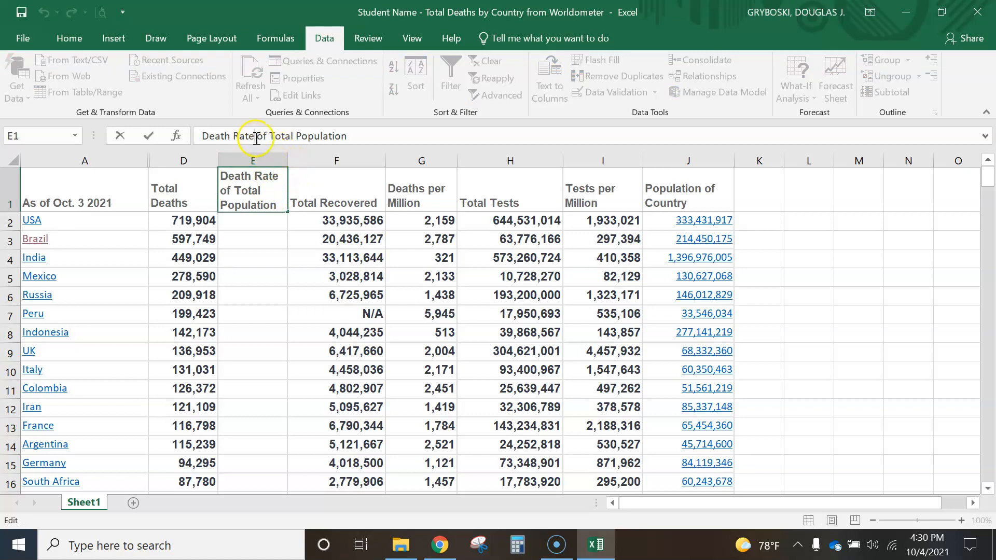
{"action": "right_click", "coordinate": [265, 193]}
{"action": "left_click", "coordinate": [251, 197]}
{"action": "key", "text": "Escape"}
{"action": "right_click", "coordinate": [263, 196]}
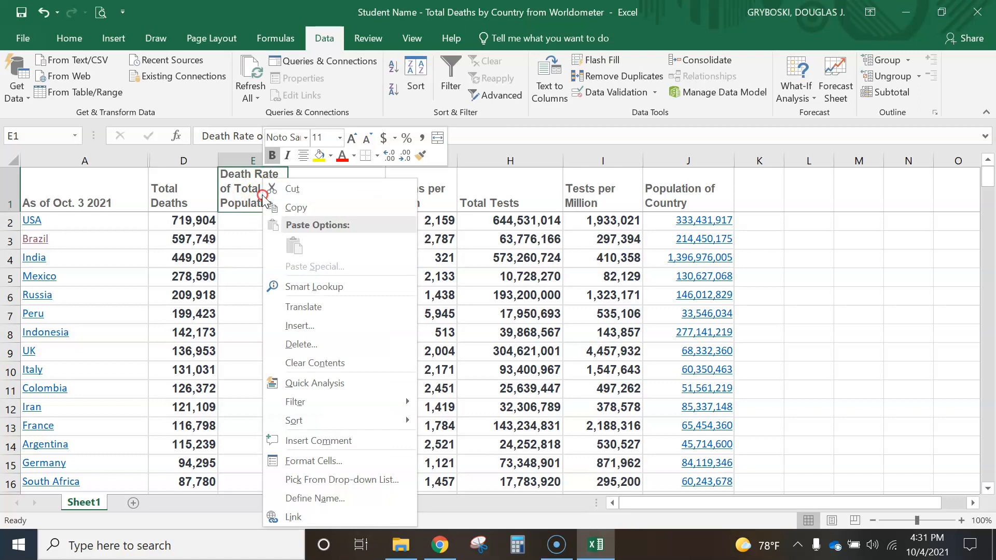
{"action": "left_click", "coordinate": [308, 462]}
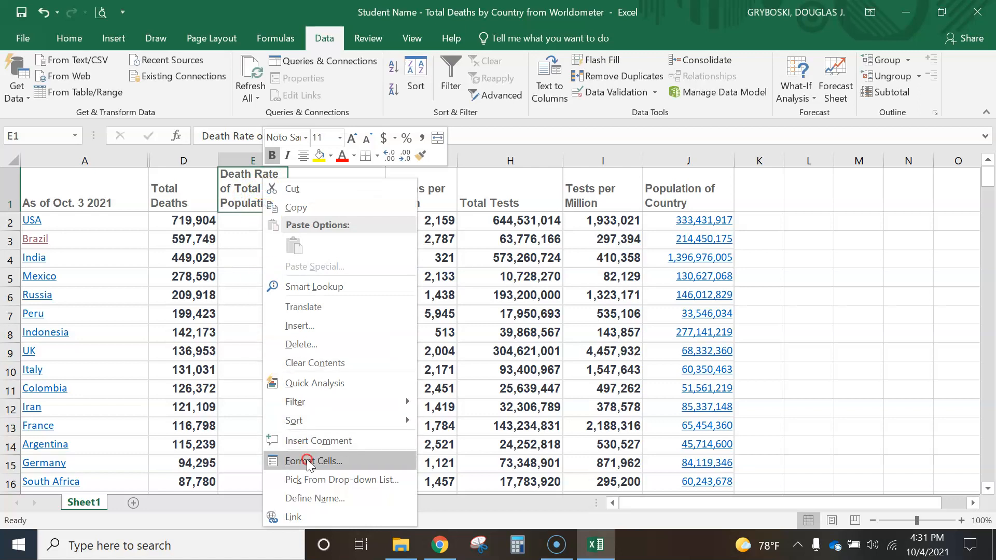
Step: Turn off text wrapping for header E1 and insert manual line breaks after "Death Rate" and "of Total"
{"action": "left_click", "coordinate": [92, 42]}
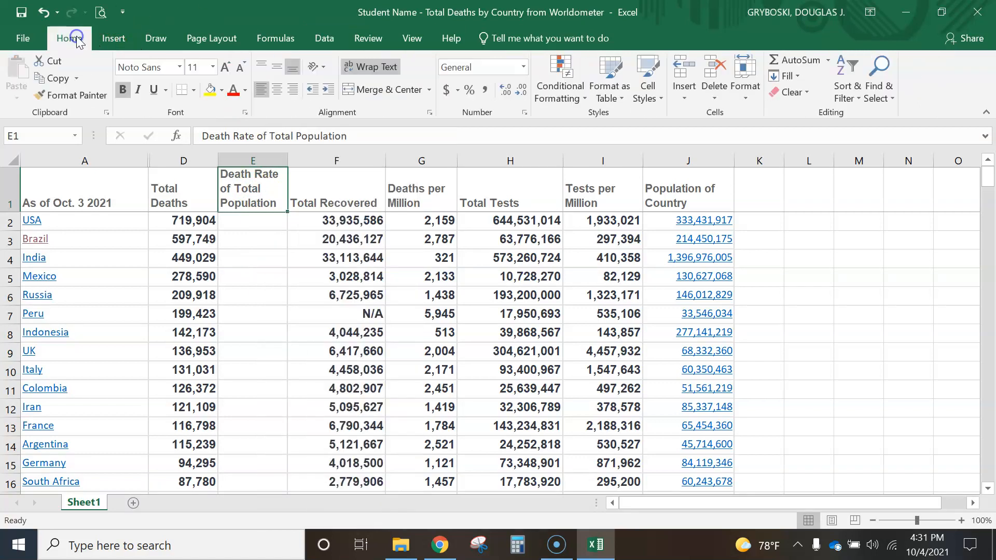
{"action": "left_click", "coordinate": [384, 70]}
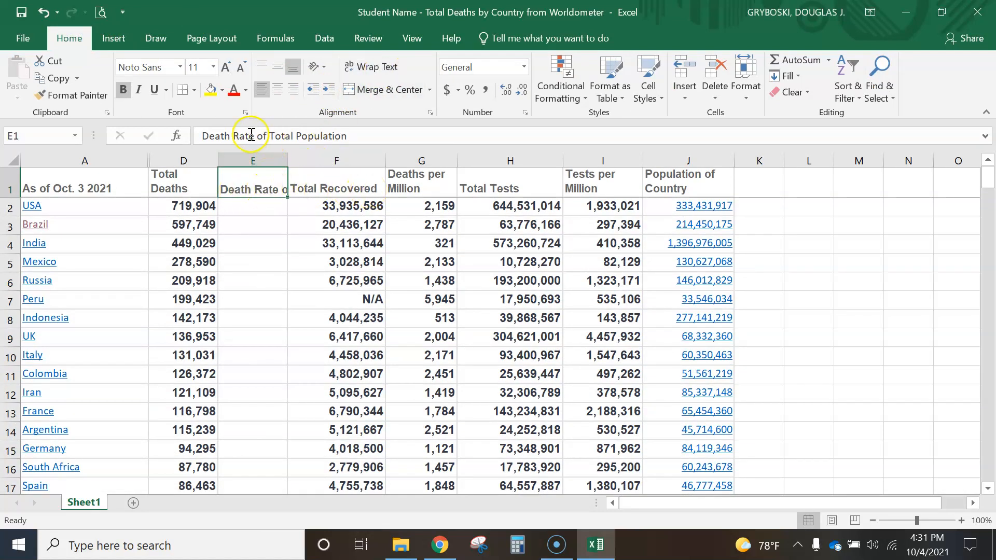
{"action": "double_click", "coordinate": [256, 190]}
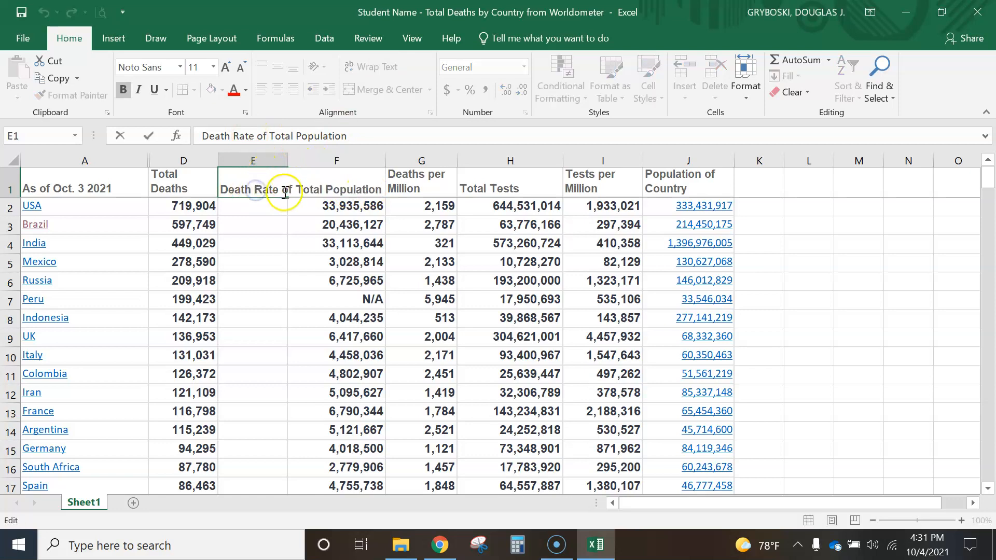
{"action": "left_click", "coordinate": [281, 190]}
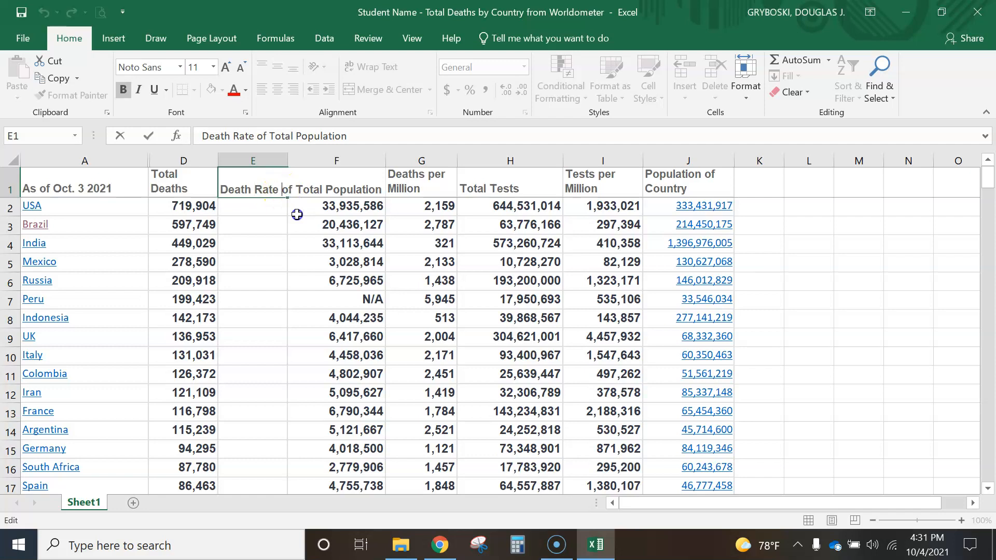
{"action": "left_click", "coordinate": [257, 136]}
{"action": "key", "text": "alt+Return"}
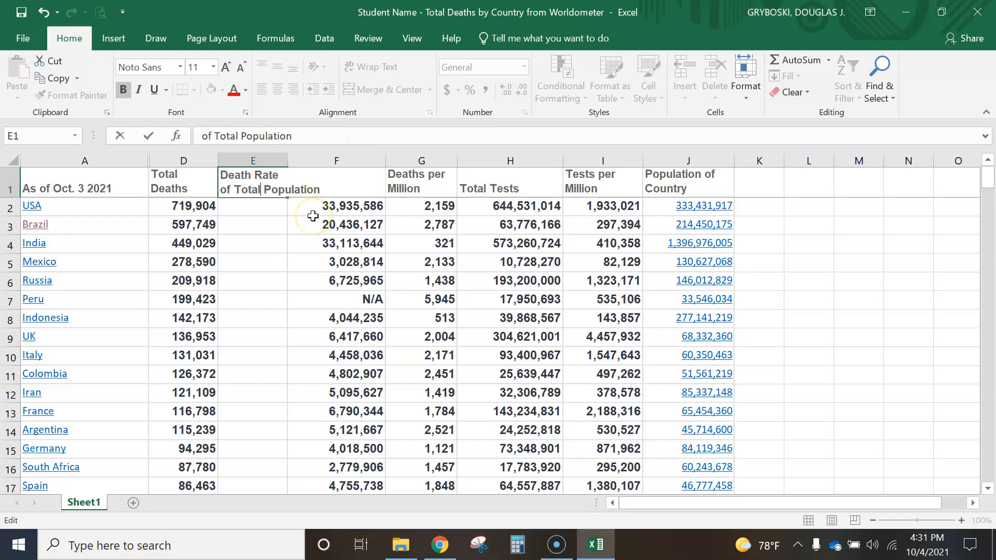
{"action": "key", "text": "alt+Return"}
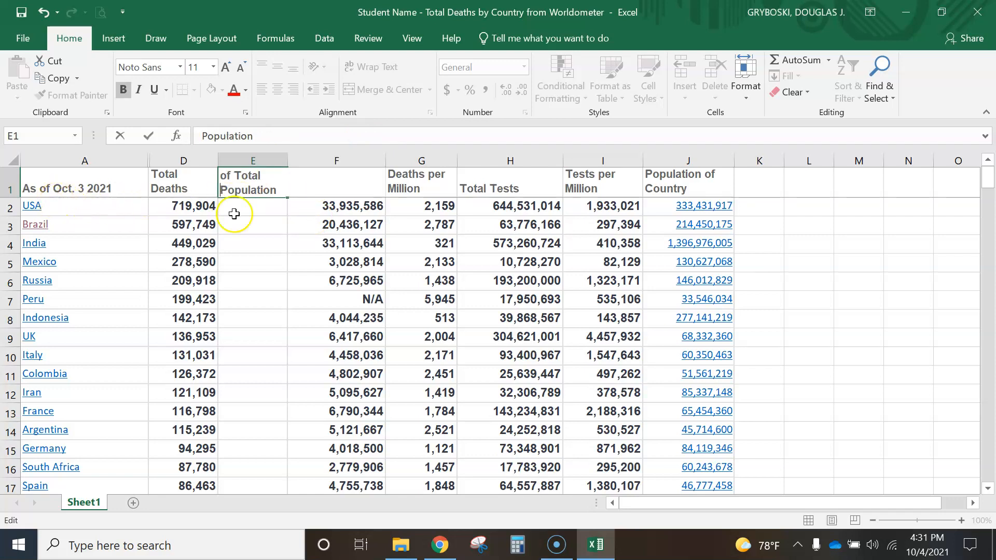
{"action": "key", "text": "Return"}
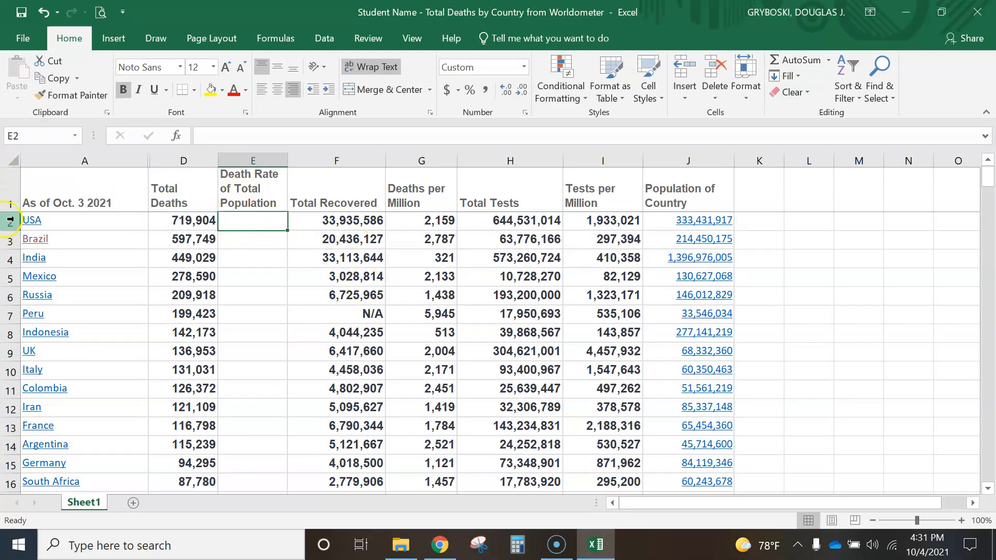
Step: Shrink the header row 1 and AutoFit its height to the three-line header in E1
{"action": "left_click_drag", "start_coordinate": [11, 213], "coordinate": [11, 185]}
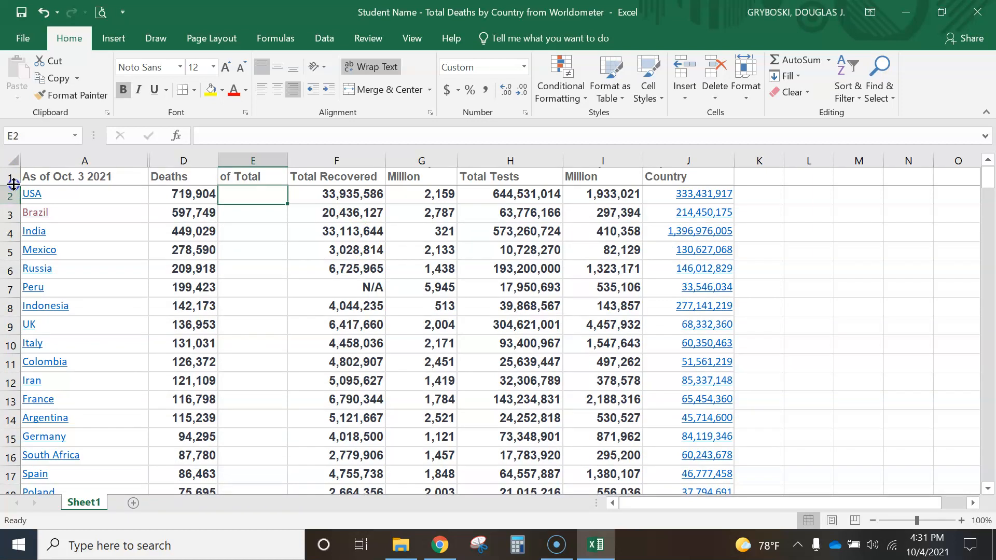
{"action": "double_click", "coordinate": [15, 183]}
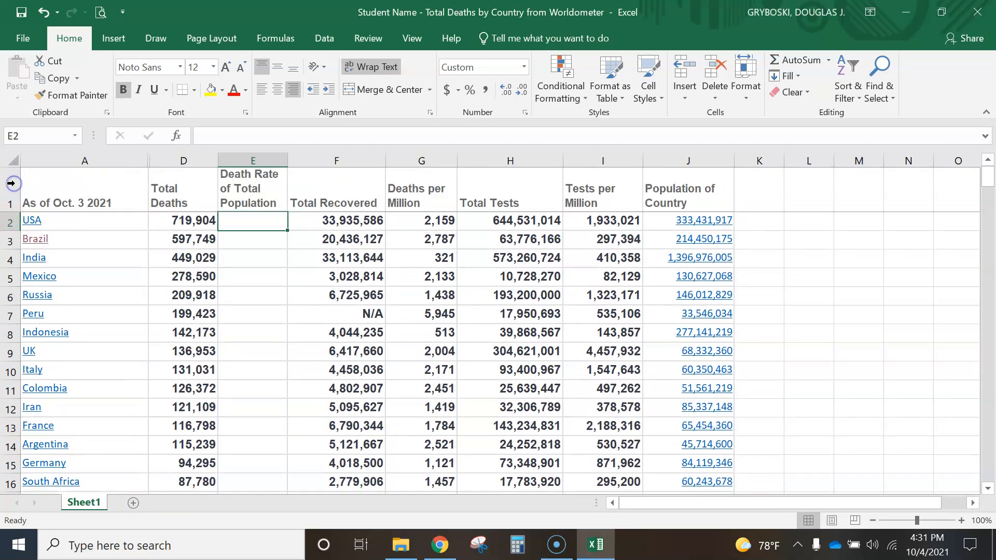
{"action": "left_click", "coordinate": [252, 186]}
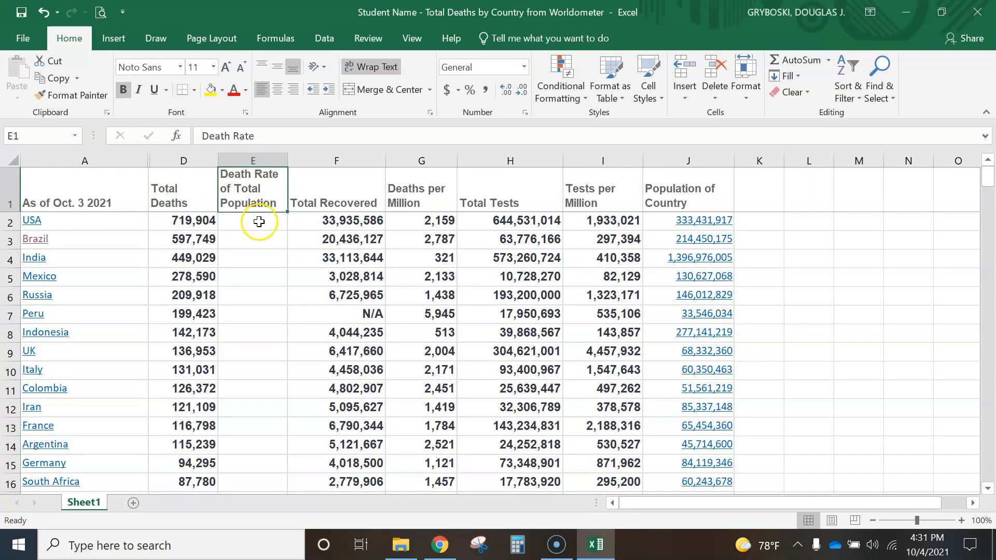
Step: Enter the formula =D2/J2 in cell E2 to divide the USA's total deaths by its population
{"action": "left_click", "coordinate": [259, 222]}
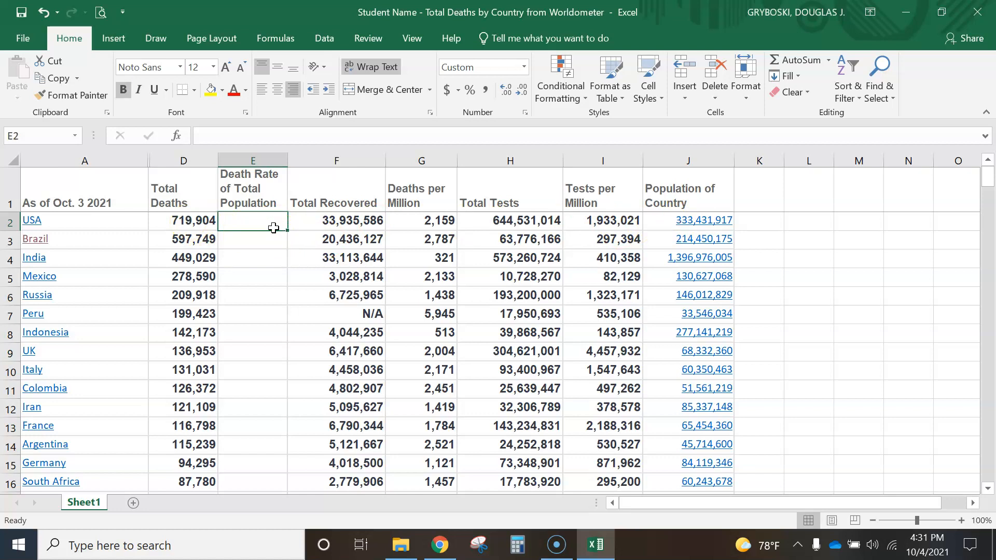
{"action": "type", "text": "="}
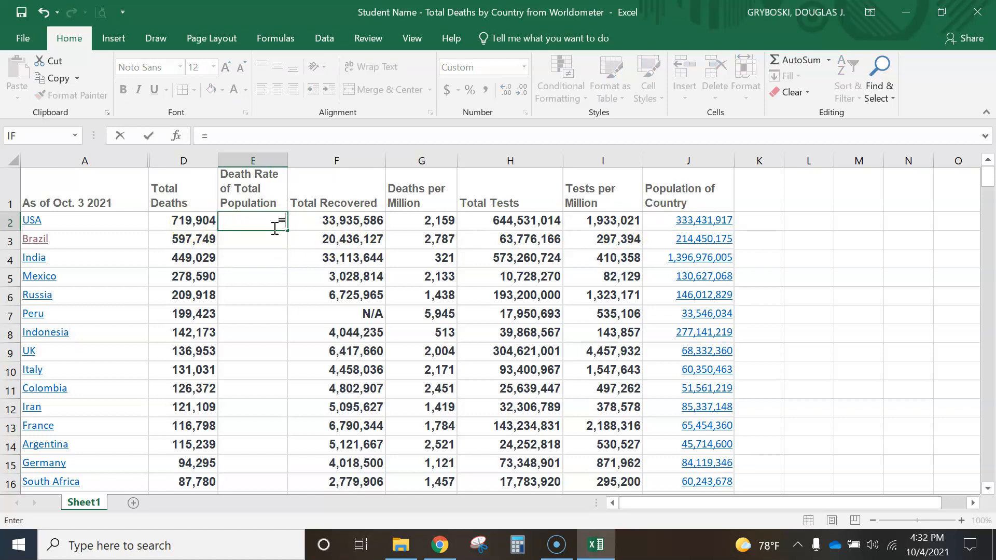
{"action": "left_click", "coordinate": [185, 223]}
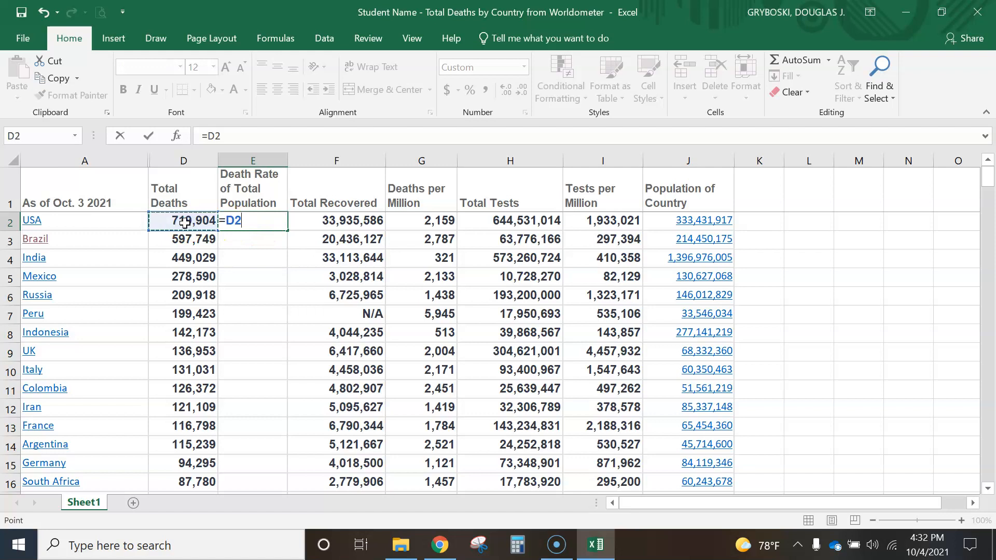
{"action": "type", "text": "/"}
{"action": "left_click", "coordinate": [688, 225]}
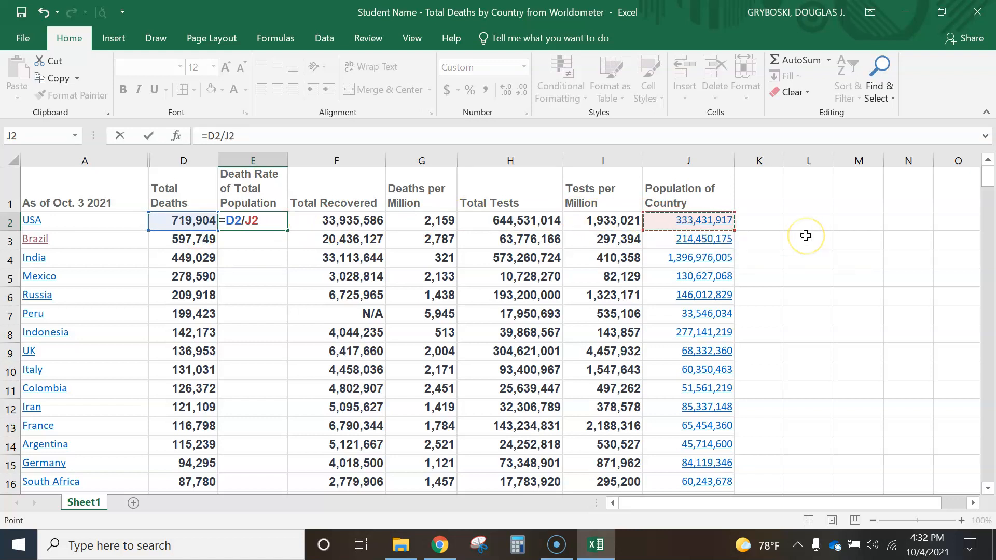
{"action": "key", "text": "Return"}
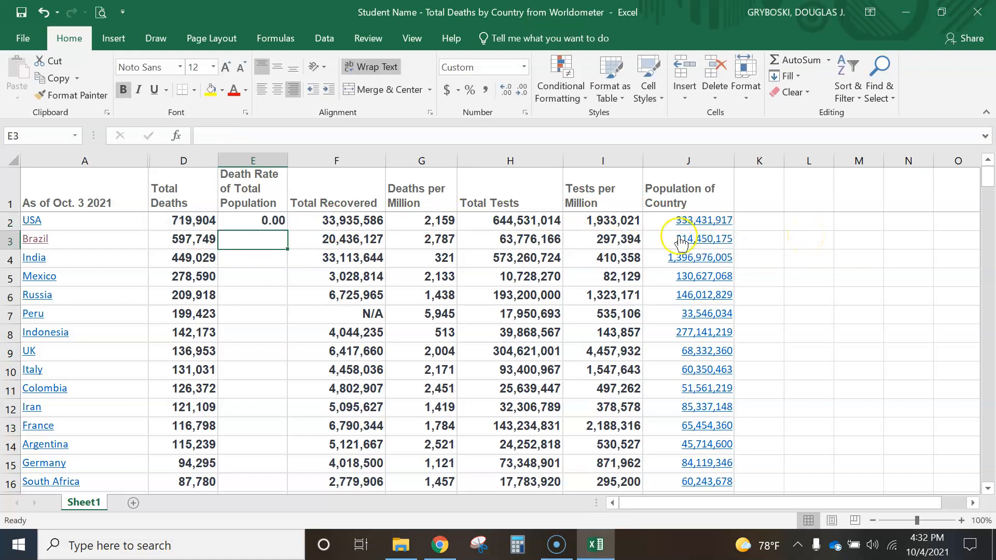
Step: Format the death rate in cell E2 as a percentage with three decimal places
{"action": "left_click", "coordinate": [247, 223]}
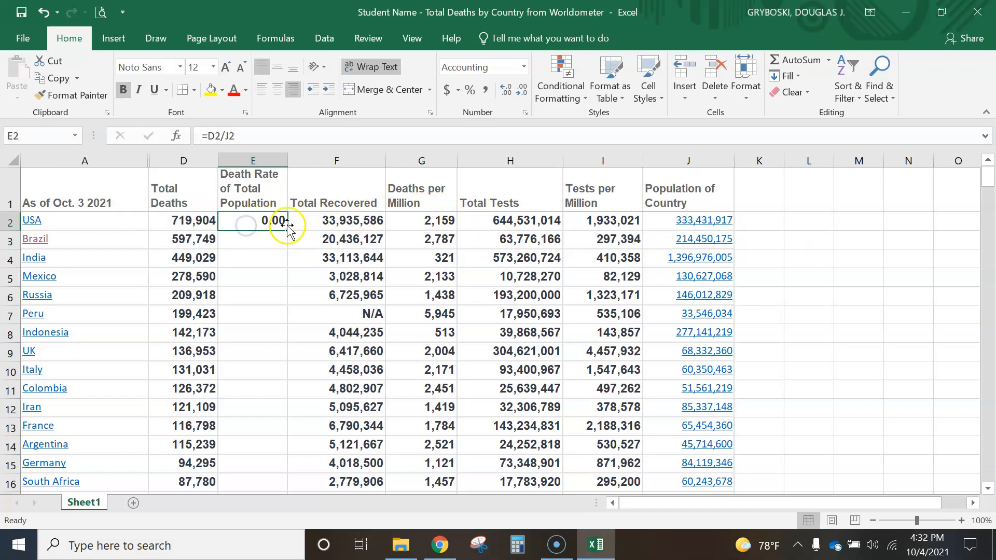
{"action": "left_click", "coordinate": [471, 93]}
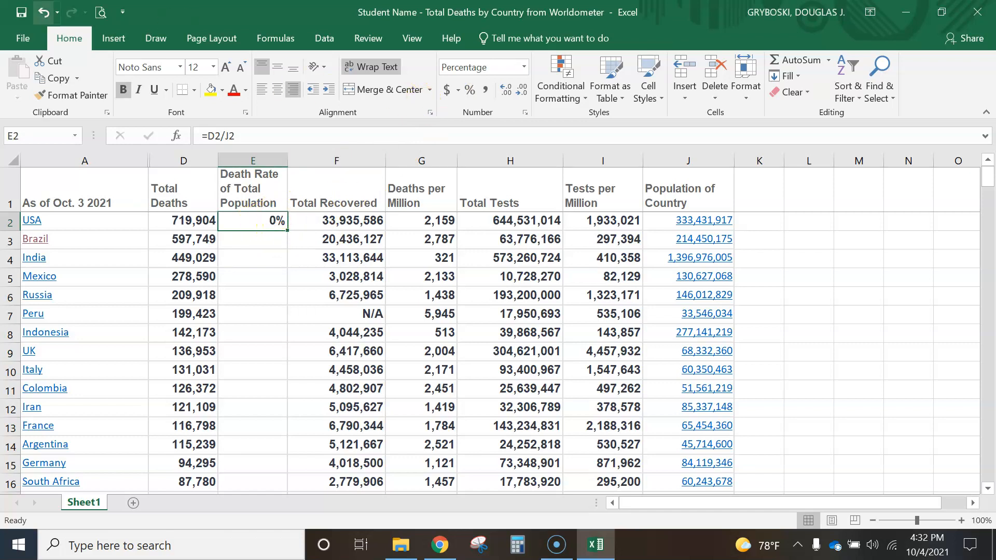
{"action": "left_click", "coordinate": [43, 16]}
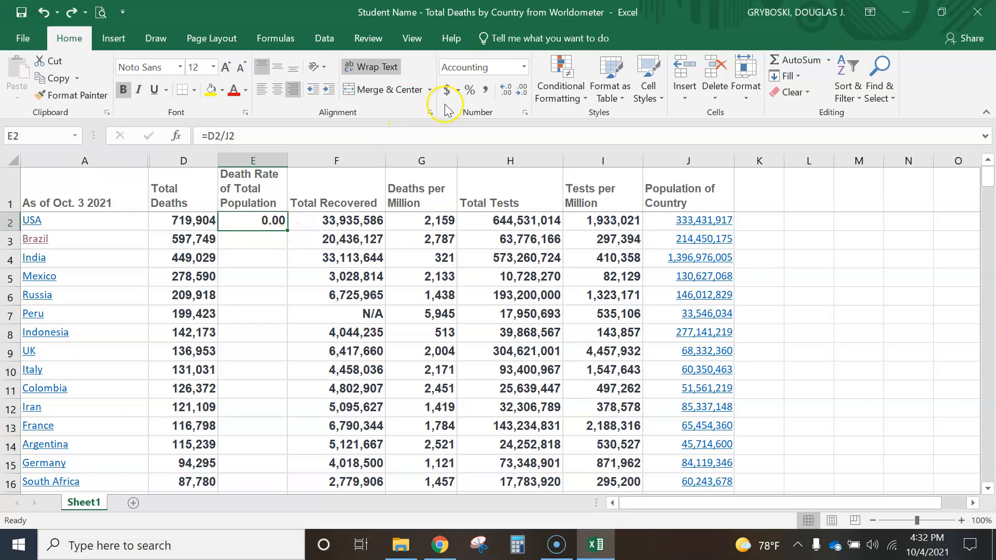
{"action": "left_click", "coordinate": [470, 91]}
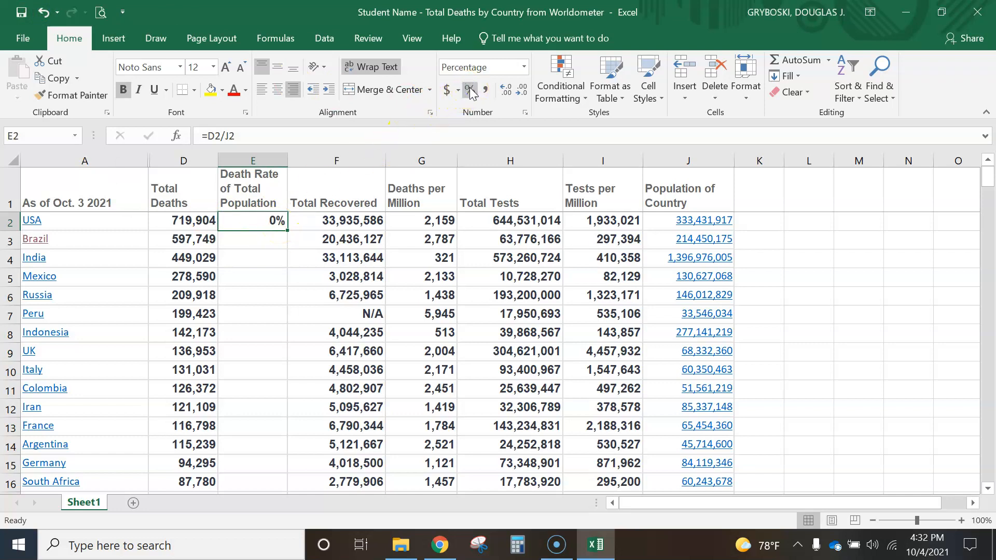
{"action": "left_click", "coordinate": [265, 224]}
{"action": "left_click", "coordinate": [506, 91]}
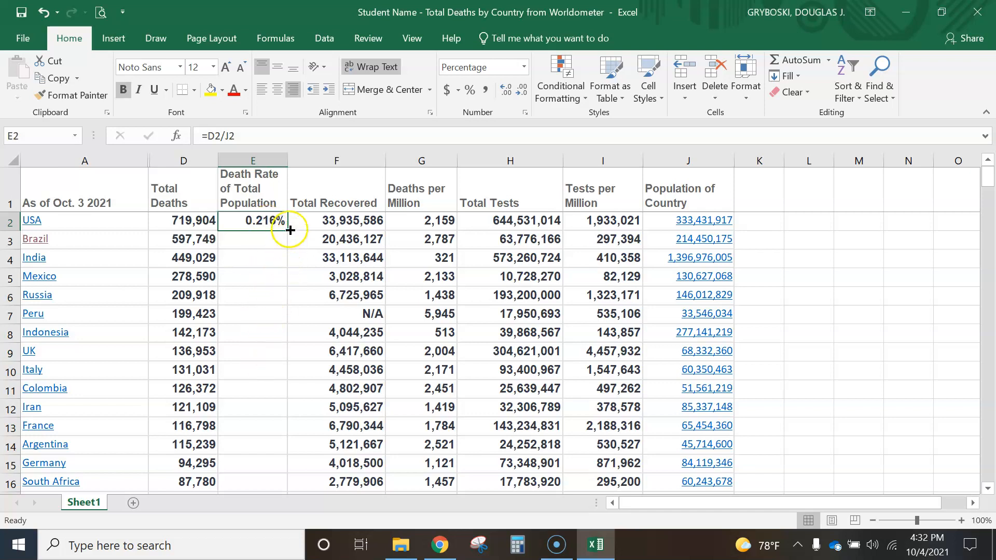
Step: Inspect the cell references in the E2 formula without changing it, and reselect E2
{"action": "double_click", "coordinate": [253, 223]}
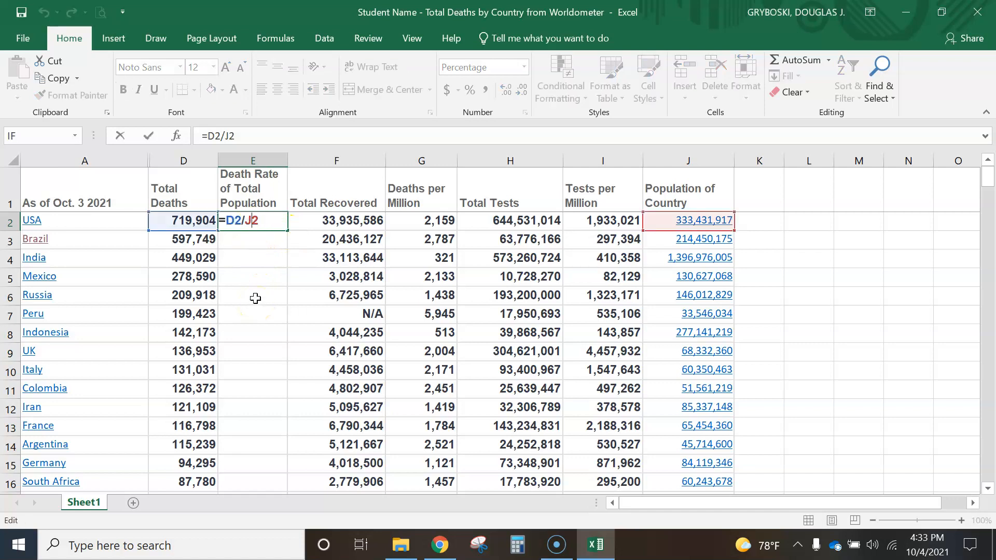
{"action": "key", "text": "Return"}
{"action": "left_click", "coordinate": [255, 269]}
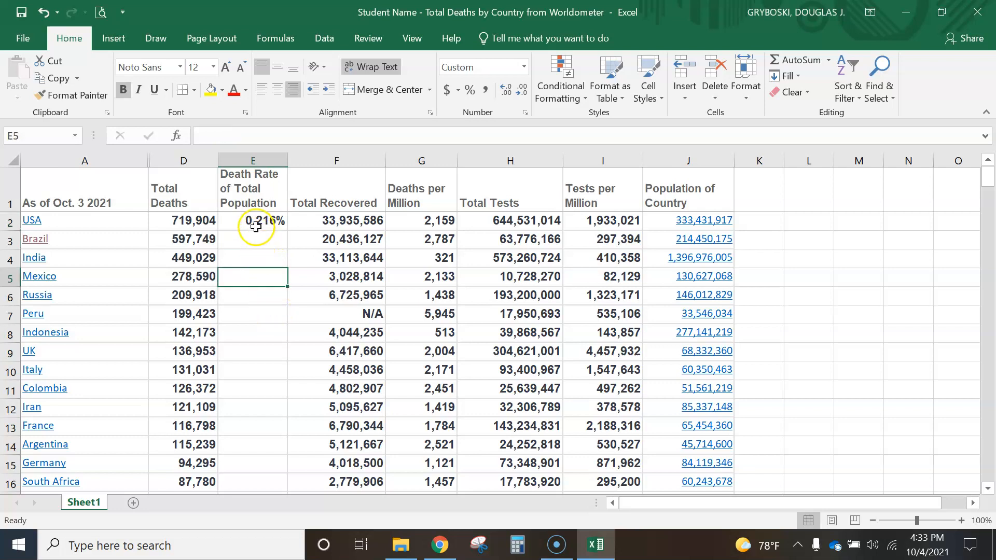
{"action": "left_click", "coordinate": [256, 223]}
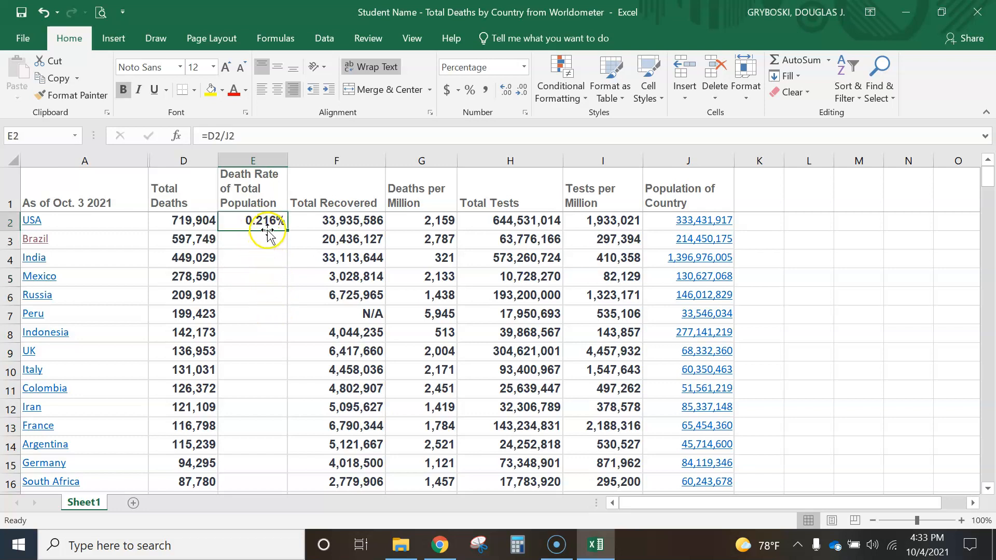
Step: Fill the death rate formula from E2 down through E224 for all countries and review the first rows
{"action": "mouse_move", "coordinate": [289, 229]}
{"action": "left_mouse_down"}
{"action": "mouse_move", "coordinate": [292, 557]}
{"action": "mouse_move", "coordinate": [276, 526]}
{"action": "mouse_move", "coordinate": [216, 471]}
{"action": "mouse_move", "coordinate": [215, 445]}
{"action": "mouse_move", "coordinate": [271, 430]}
{"action": "left_mouse_up"}
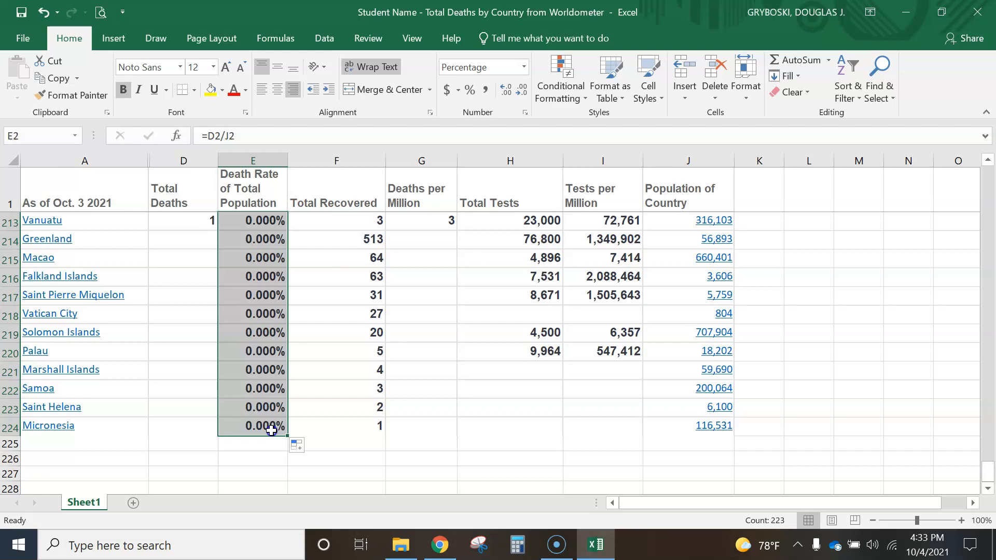
{"action": "key", "text": "ctrl+Home"}
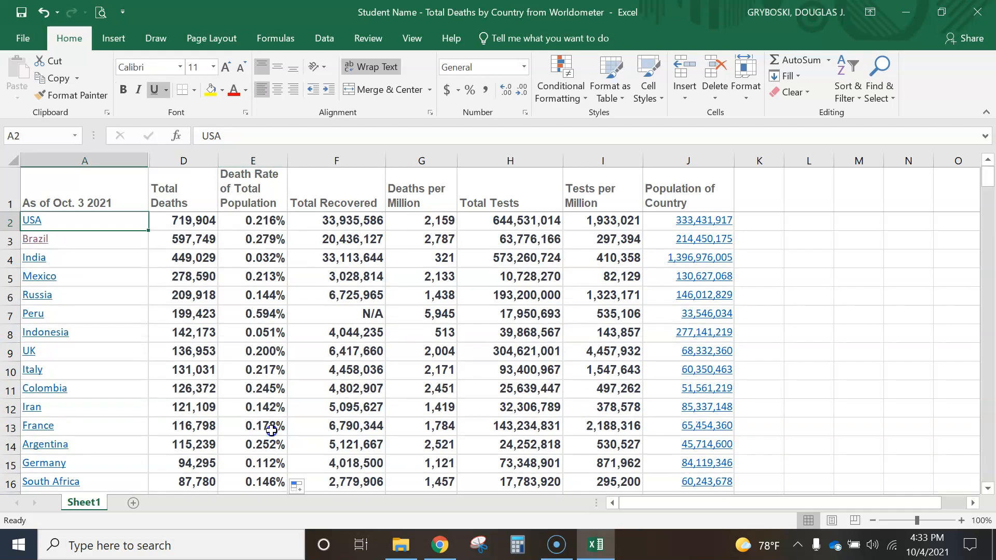
{"action": "scroll", "coordinate": [276, 269], "scroll_direction": "down", "scroll_amount": 1}
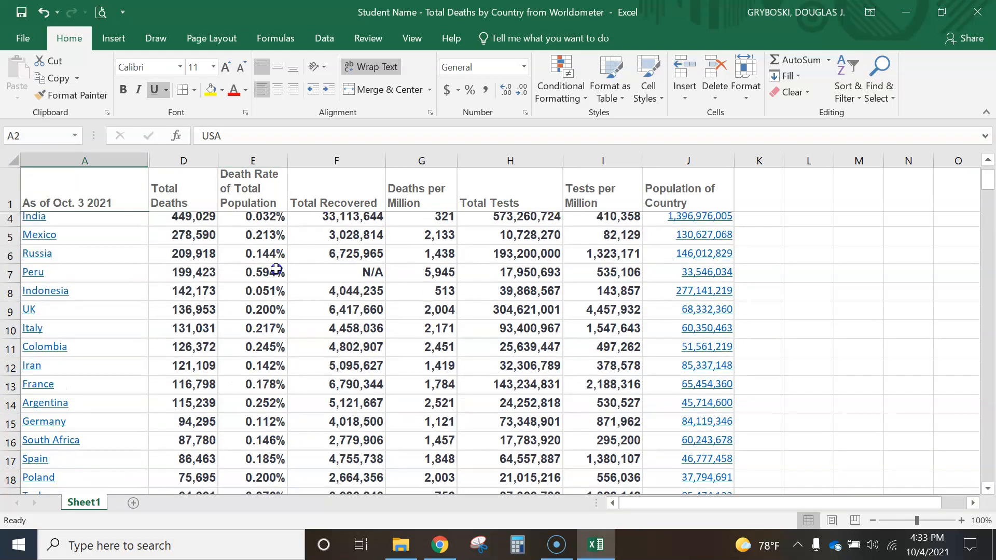
{"action": "scroll", "coordinate": [276, 270], "scroll_direction": "up", "scroll_amount": 1}
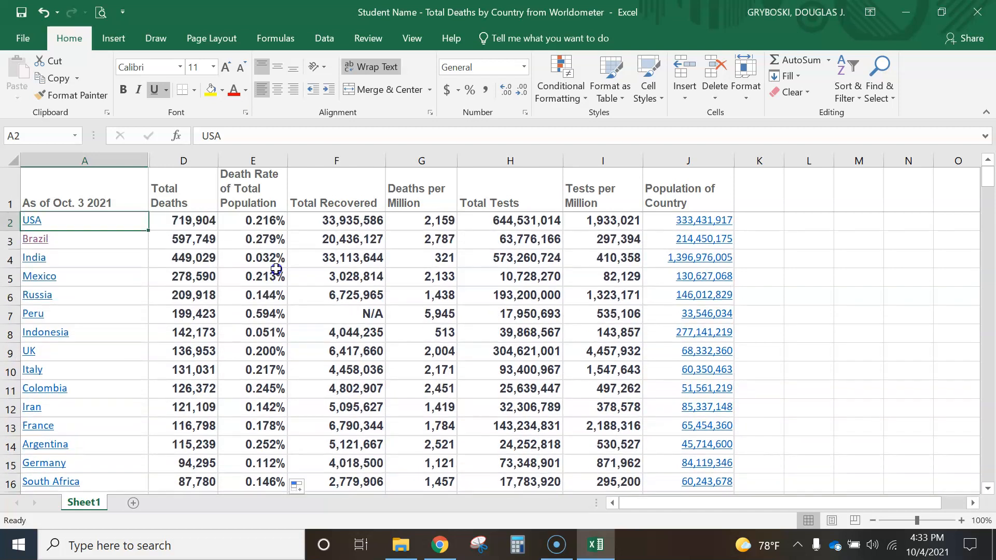
{"action": "scroll", "coordinate": [276, 270], "scroll_direction": "down", "scroll_amount": 1}
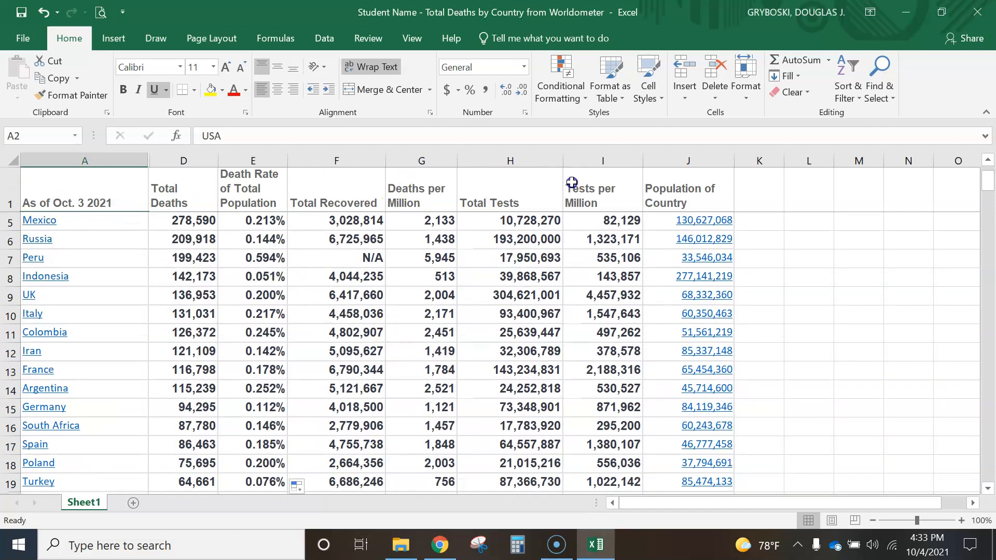
{"action": "scroll", "coordinate": [329, 336], "scroll_direction": "up", "scroll_amount": 1}
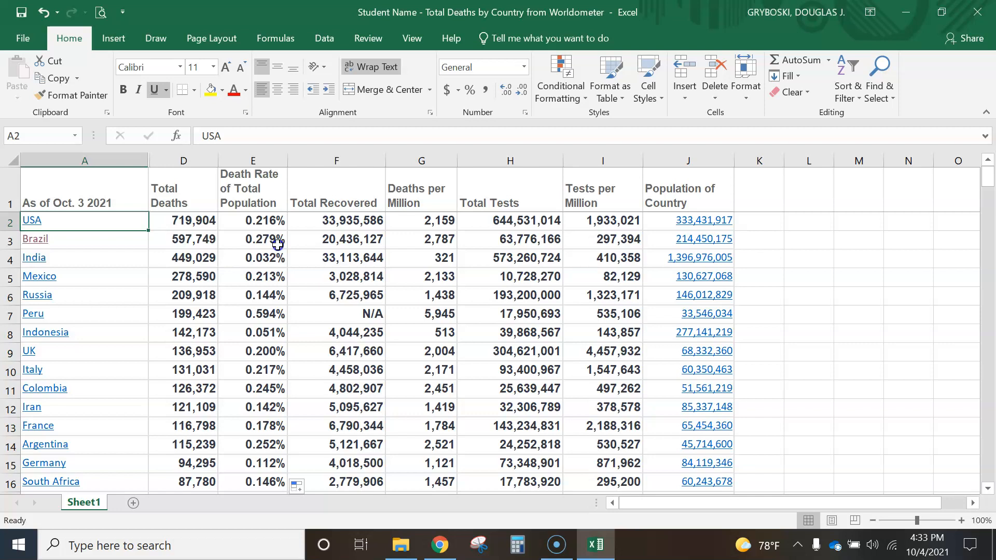
{"action": "scroll", "coordinate": [231, 231], "scroll_direction": "down", "scroll_amount": 2}
{"action": "scroll", "coordinate": [229, 239], "scroll_direction": "up", "scroll_amount": 2}
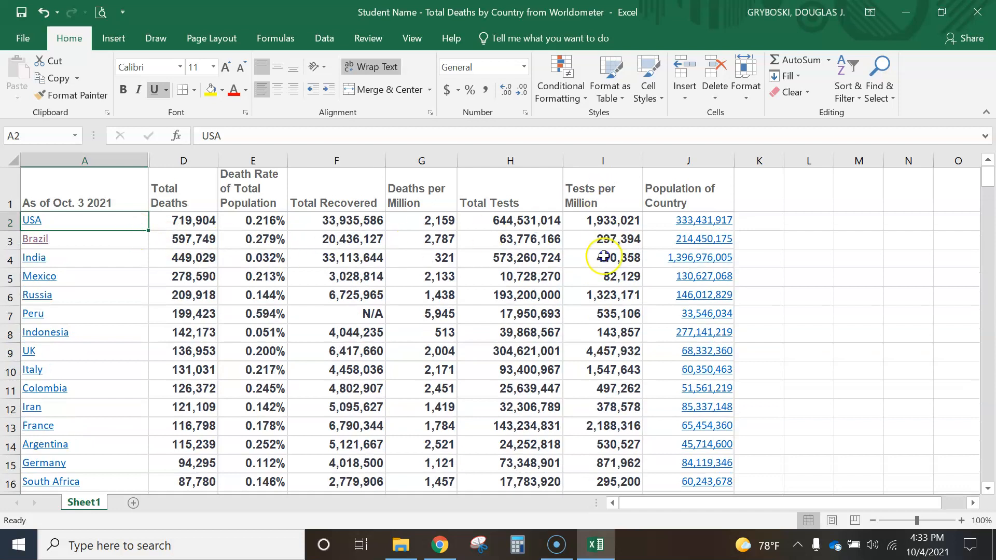
Step: Unfreeze the worksheet's panes and check how the header row behaves further down the data
{"action": "left_click", "coordinate": [410, 41]}
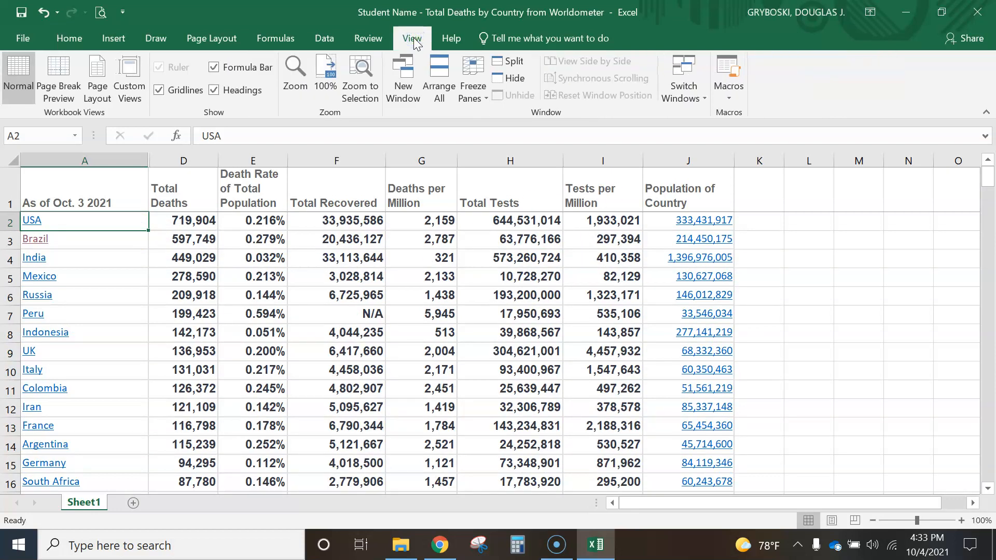
{"action": "left_click", "coordinate": [472, 96]}
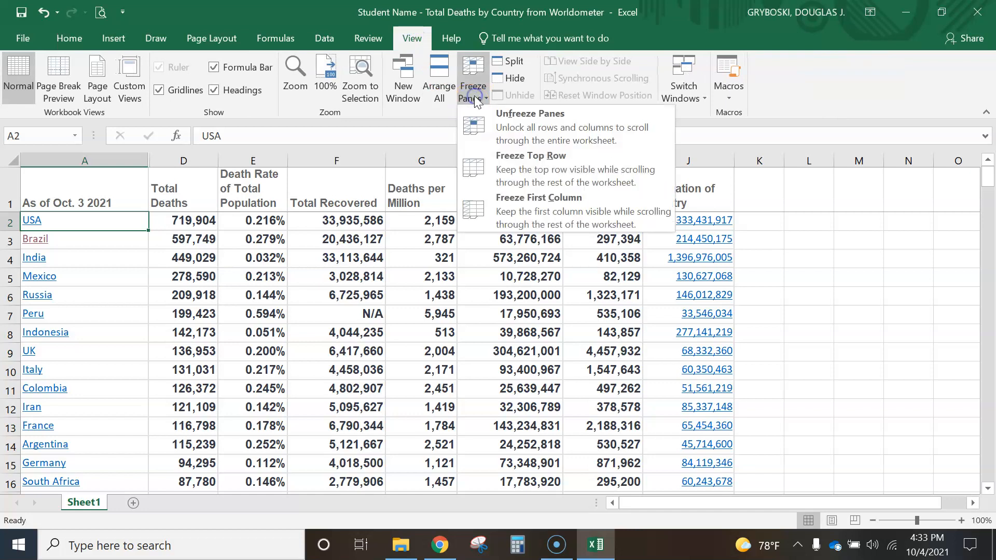
{"action": "left_click", "coordinate": [525, 139]}
{"action": "scroll", "coordinate": [329, 268], "scroll_direction": "down", "scroll_amount": 2}
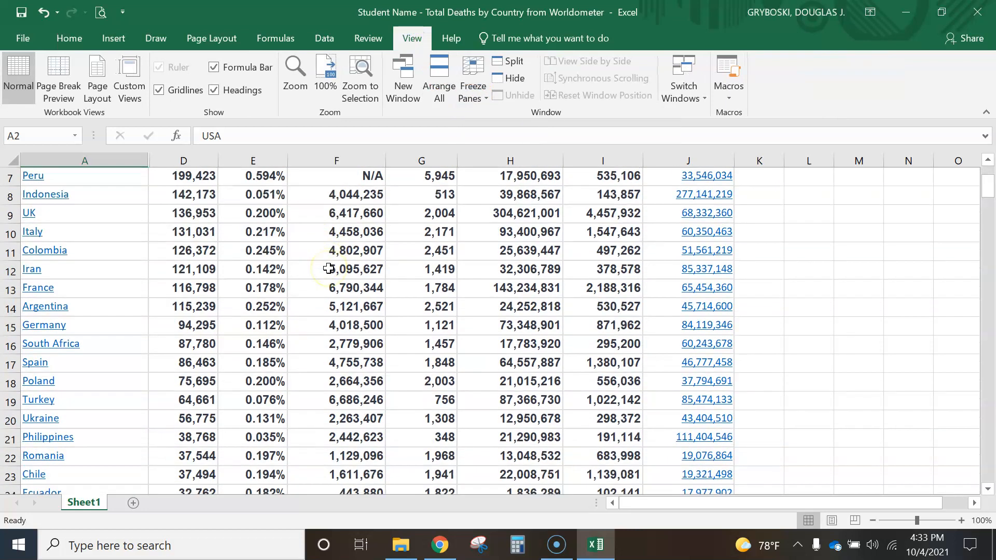
{"action": "scroll", "coordinate": [329, 268], "scroll_direction": "up", "scroll_amount": 2}
{"action": "scroll", "coordinate": [251, 229], "scroll_direction": "down", "scroll_amount": 8}
{"action": "scroll", "coordinate": [227, 310], "scroll_direction": "down", "scroll_amount": 9}
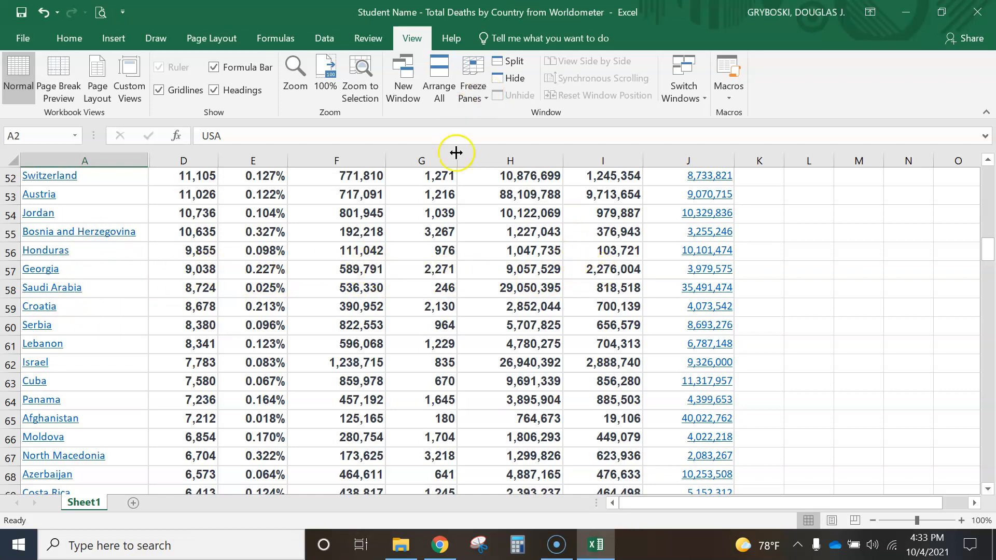
Step: Try freezing the top row while the sheet is scrolled down to row 52, and unfreeze the panes again
{"action": "left_click", "coordinate": [472, 87]}
{"action": "left_click", "coordinate": [566, 168]}
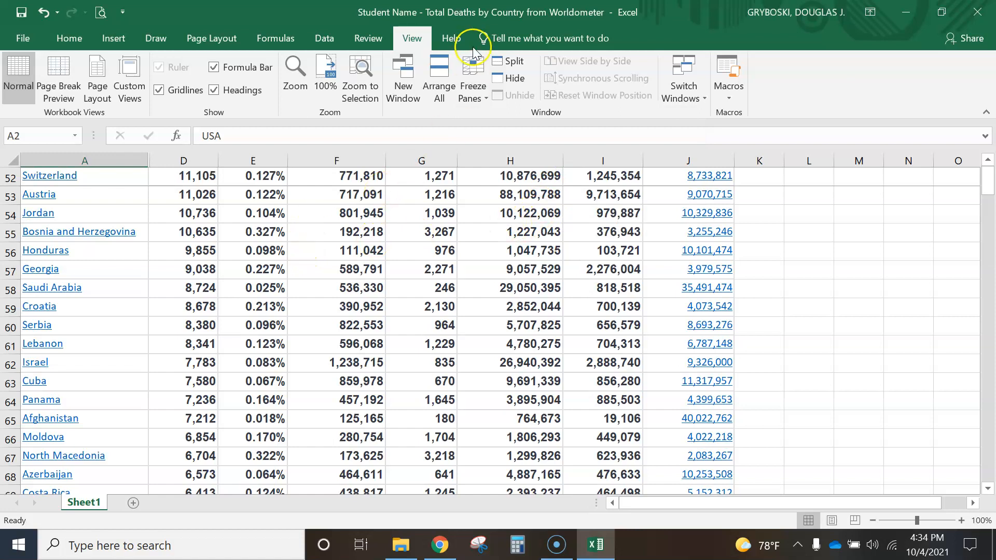
{"action": "left_click", "coordinate": [470, 83]}
{"action": "left_click", "coordinate": [535, 130]}
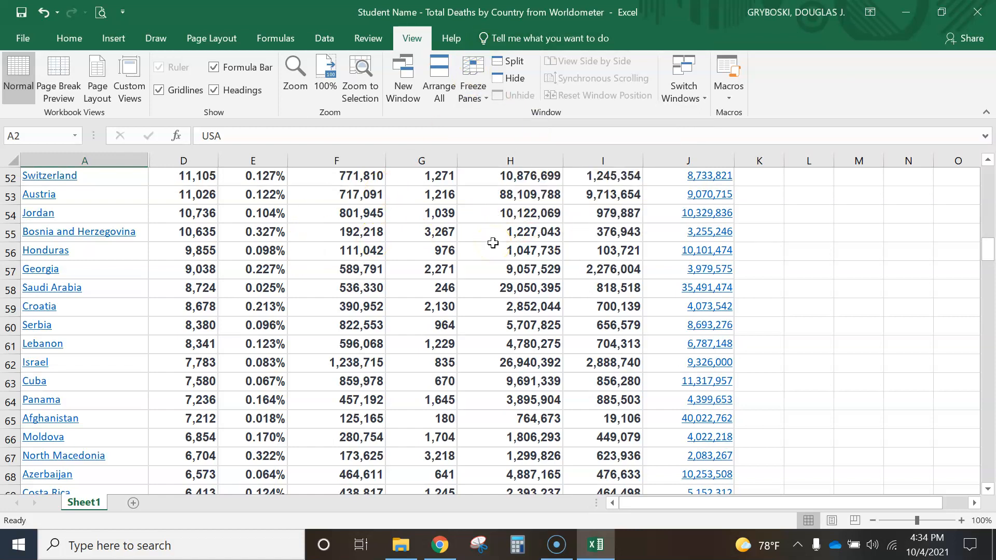
Step: Return to cell A1, freeze the top row, and check the header while moving through the data
{"action": "key", "text": "ctrl+Home"}
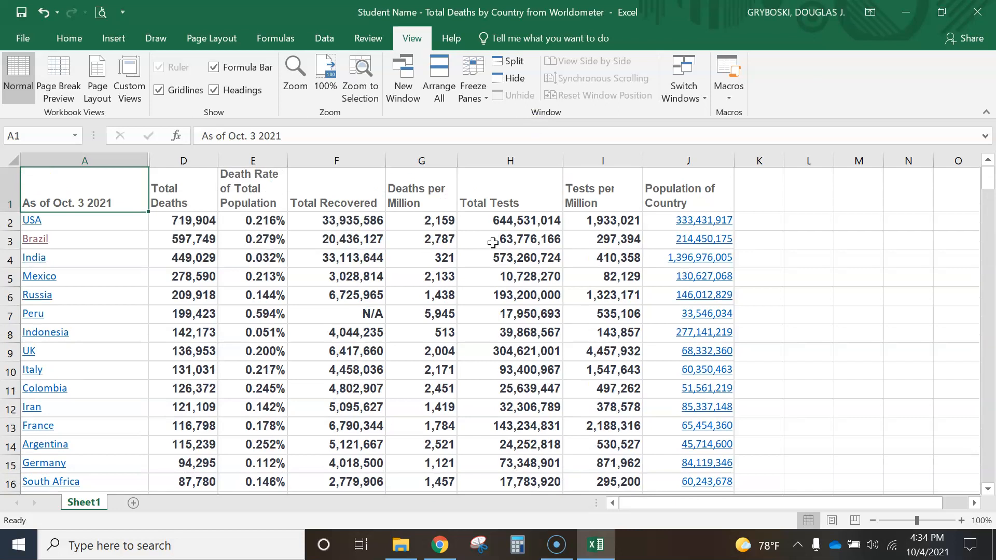
{"action": "left_click", "coordinate": [485, 93]}
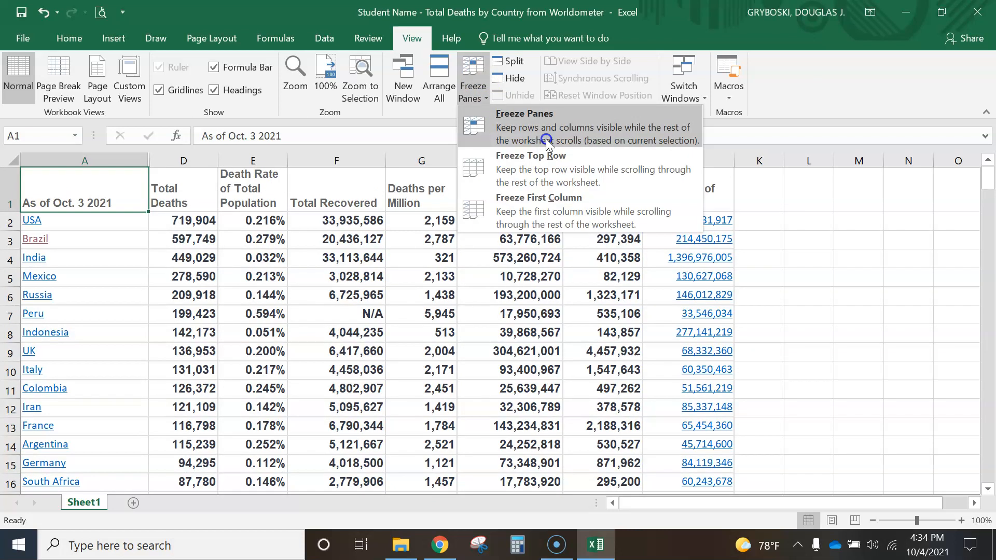
{"action": "left_click", "coordinate": [548, 163]}
{"action": "scroll", "coordinate": [507, 290], "scroll_direction": "down", "scroll_amount": 5}
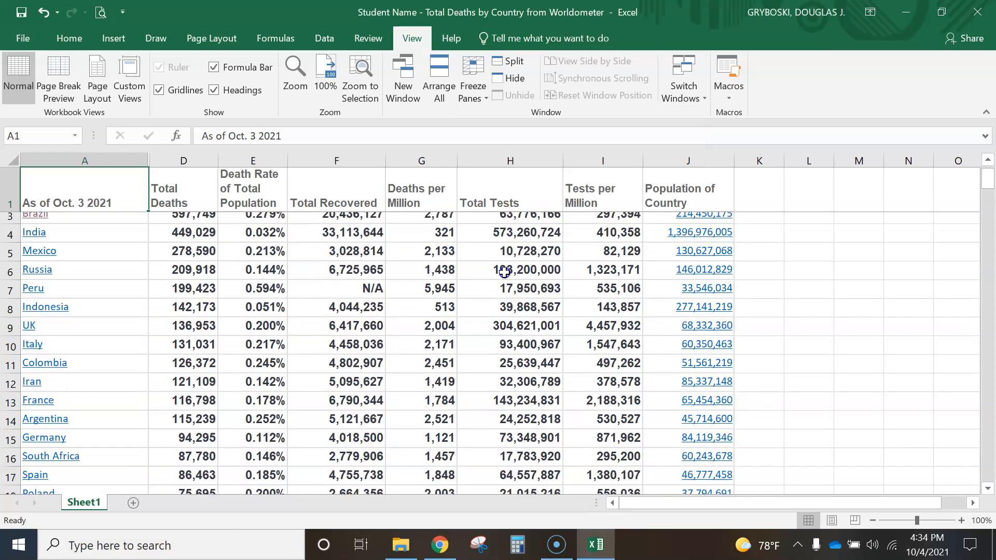
{"action": "scroll", "coordinate": [508, 290], "scroll_direction": "down", "scroll_amount": 1}
{"action": "scroll", "coordinate": [507, 291], "scroll_direction": "up", "scroll_amount": 5}
{"action": "scroll", "coordinate": [507, 290], "scroll_direction": "down", "scroll_amount": 1}
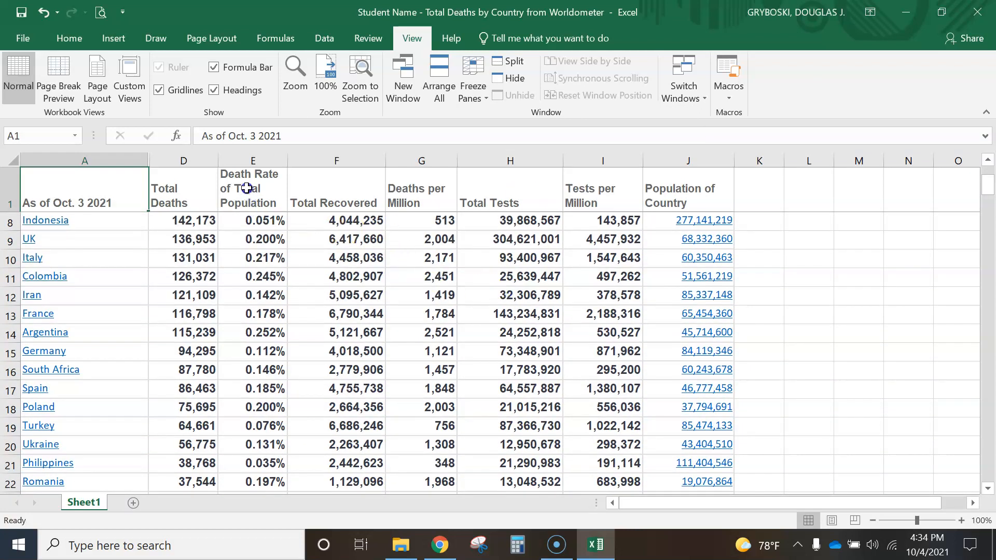
{"action": "scroll", "coordinate": [244, 276], "scroll_direction": "up", "scroll_amount": 2}
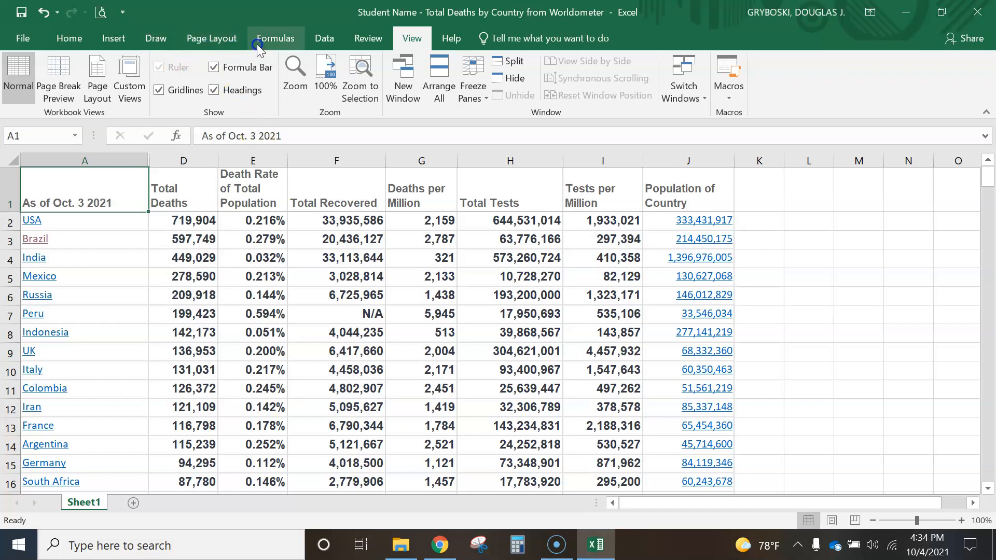
Step: Sort the entire country table, treating row 1 as headers, by Death Rate of Total Population from largest to smallest
{"action": "left_click", "coordinate": [325, 40]}
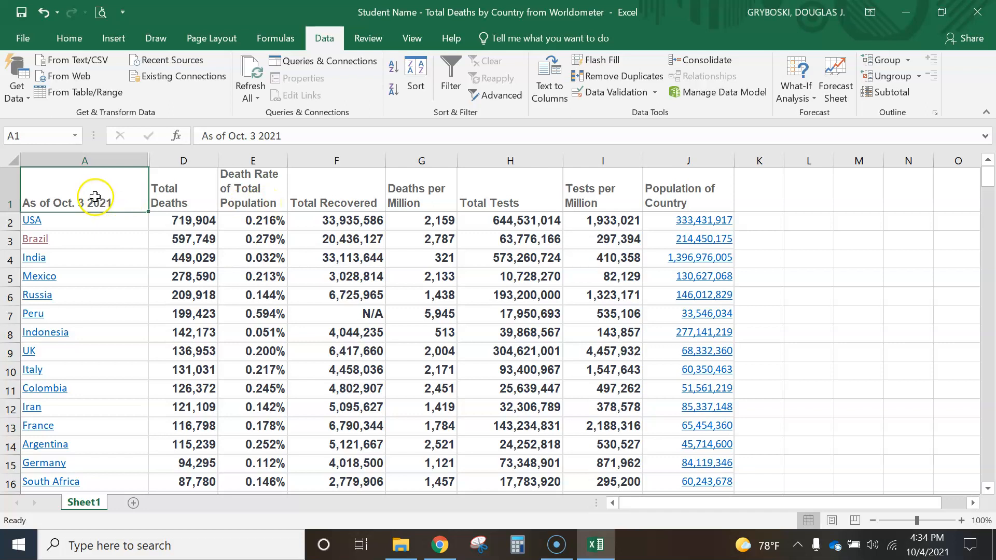
{"action": "left_click", "coordinate": [271, 274]}
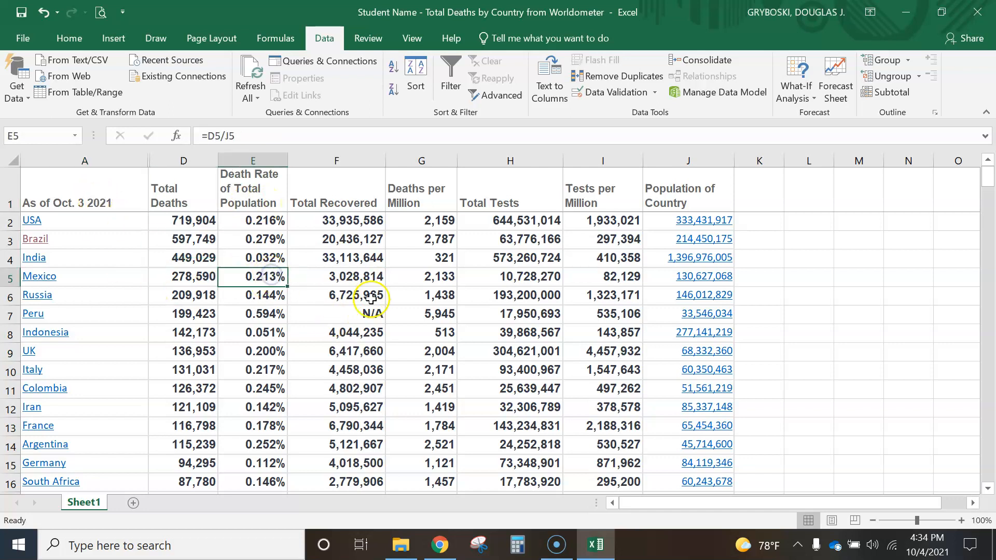
{"action": "left_click_drag", "start_coordinate": [111, 189], "coordinate": [726, 554]}
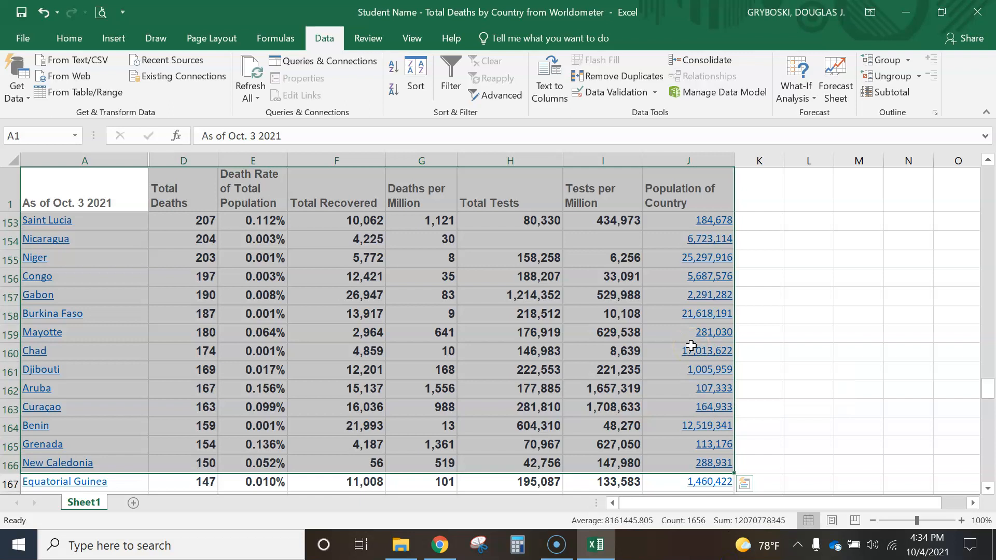
{"action": "key", "text": "ctrl+shift+End"}
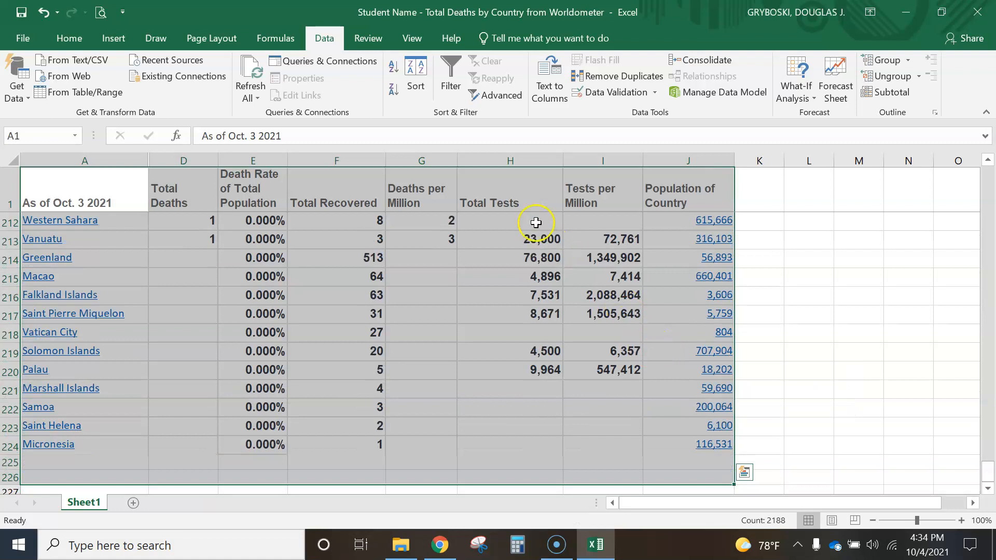
{"action": "left_click", "coordinate": [417, 87]}
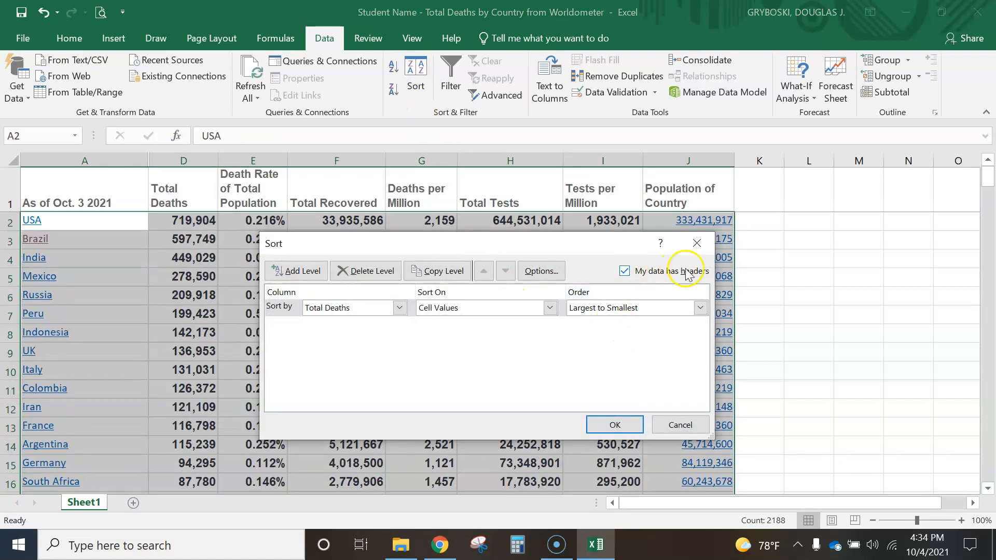
{"action": "left_click_drag", "start_coordinate": [611, 248], "coordinate": [641, 252]}
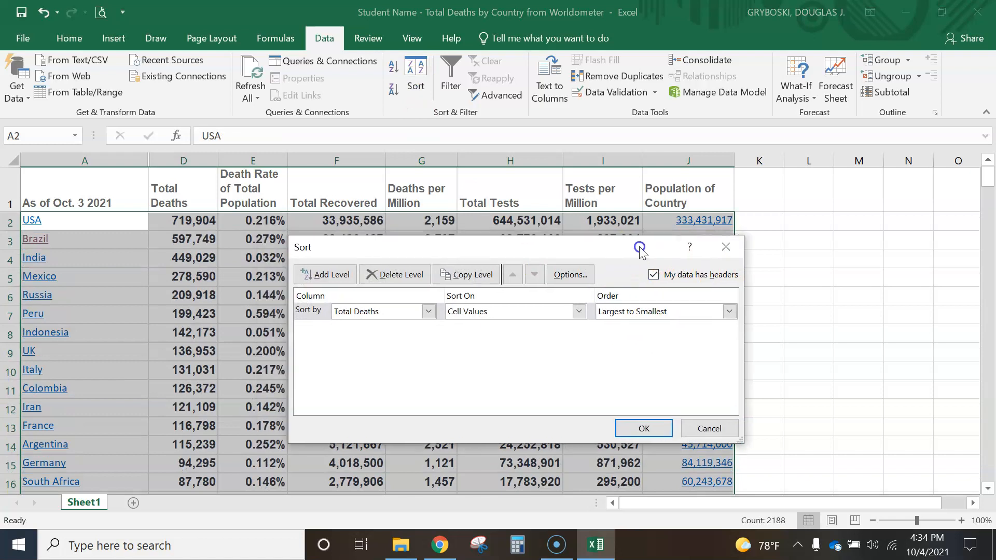
{"action": "left_click", "coordinate": [428, 312]}
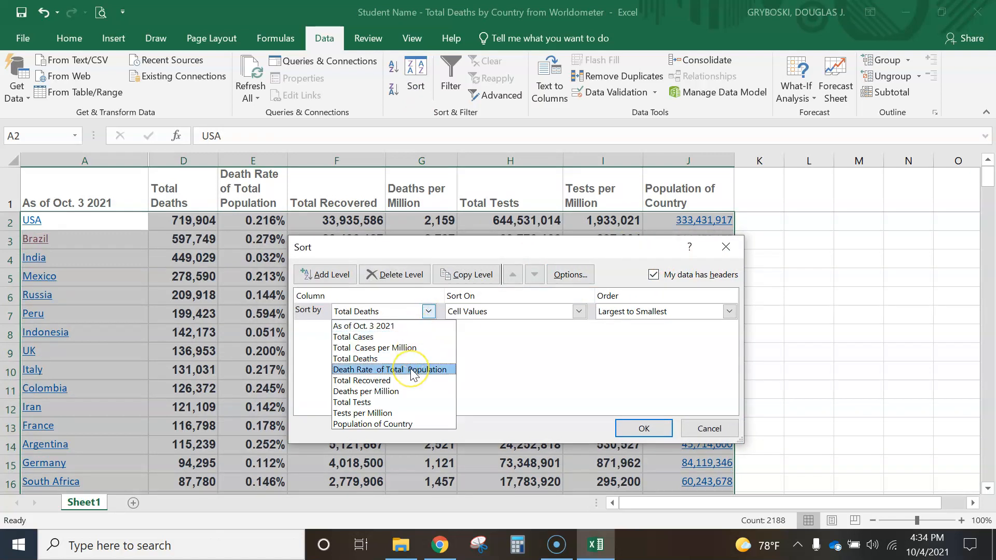
{"action": "left_click", "coordinate": [374, 370]}
{"action": "left_click", "coordinate": [400, 335]}
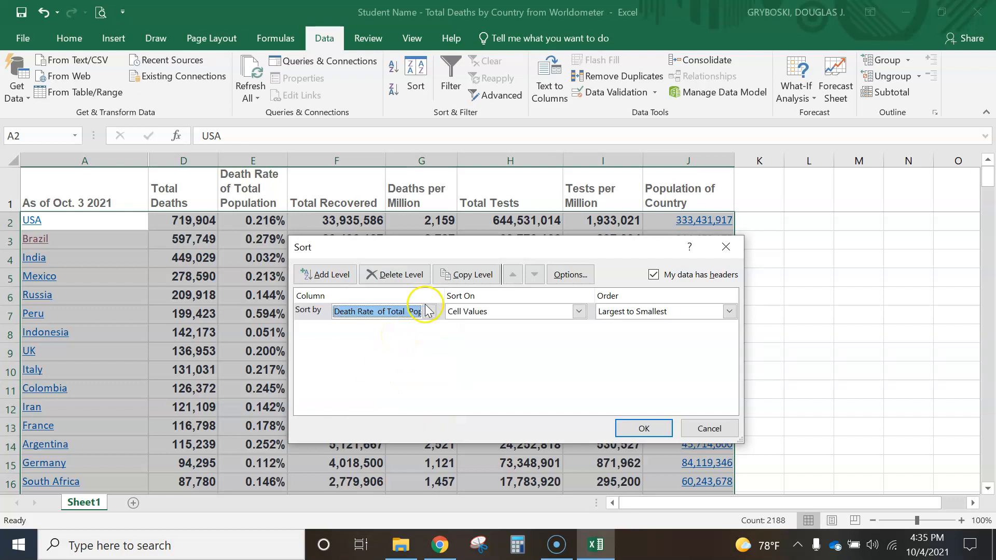
{"action": "left_click", "coordinate": [641, 431]}
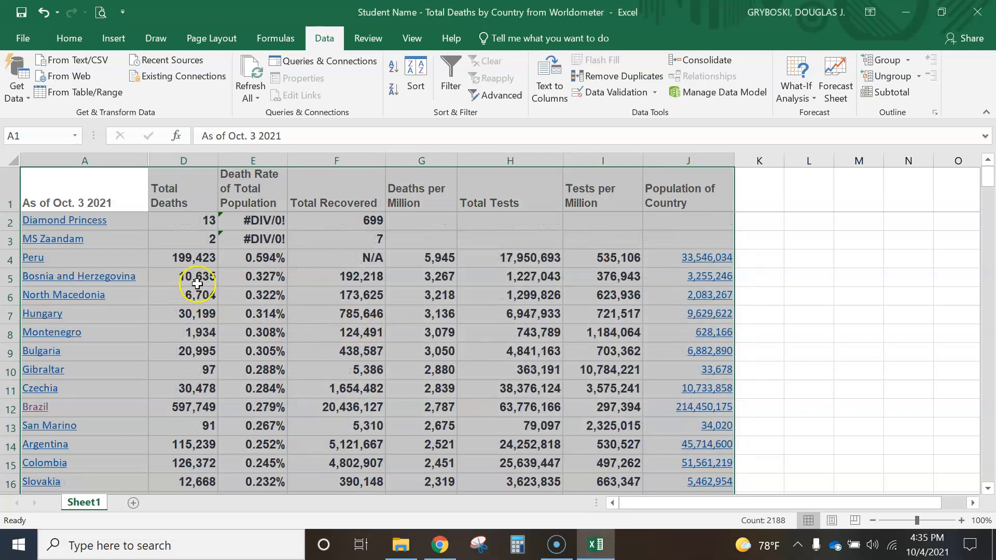
Step: Check the Diamond Princess and MS Zaandam entries for missing populations and delete their rows 2 and 3
{"action": "left_click", "coordinate": [162, 236]}
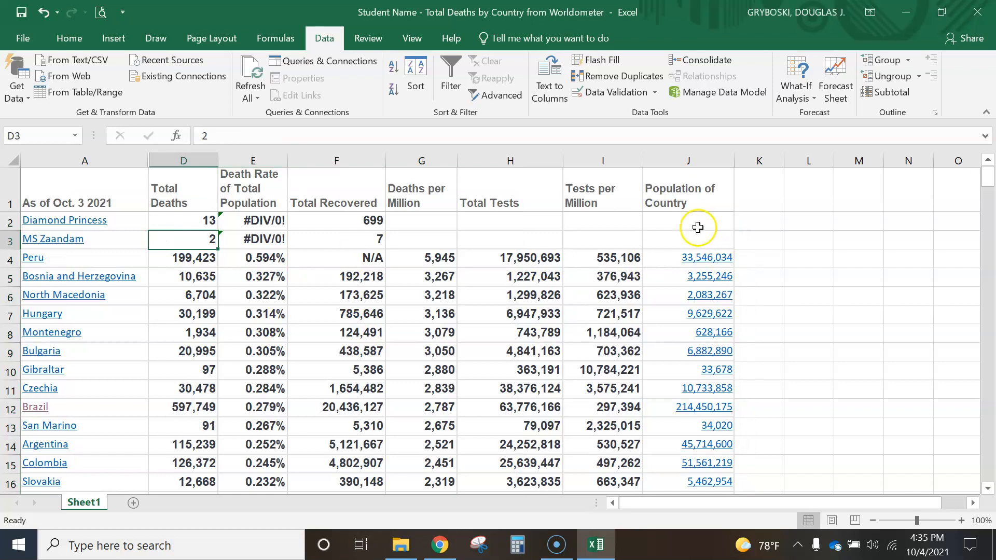
{"action": "scroll", "coordinate": [120, 280], "scroll_direction": "down", "scroll_amount": 1}
{"action": "scroll", "coordinate": [122, 286], "scroll_direction": "up", "scroll_amount": 1}
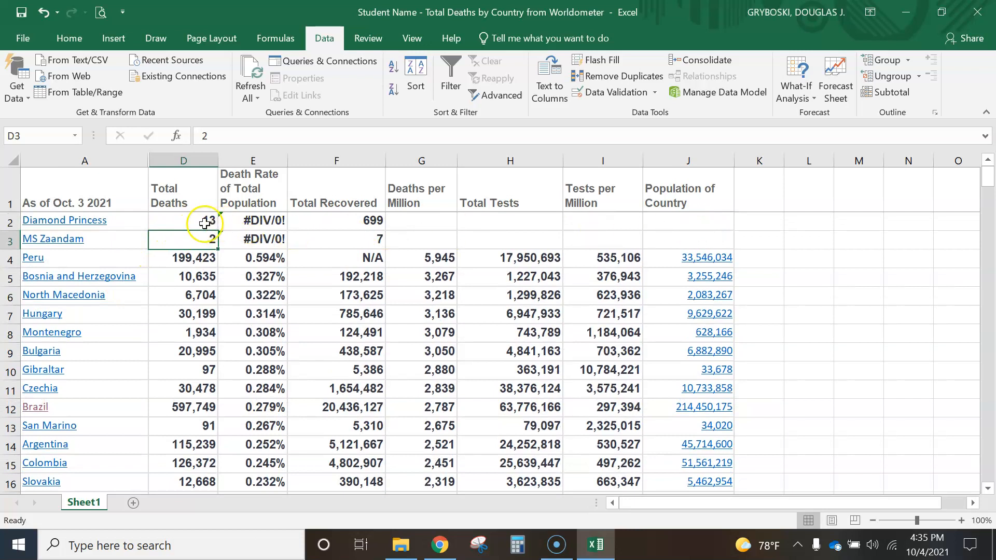
{"action": "left_click", "coordinate": [685, 220]}
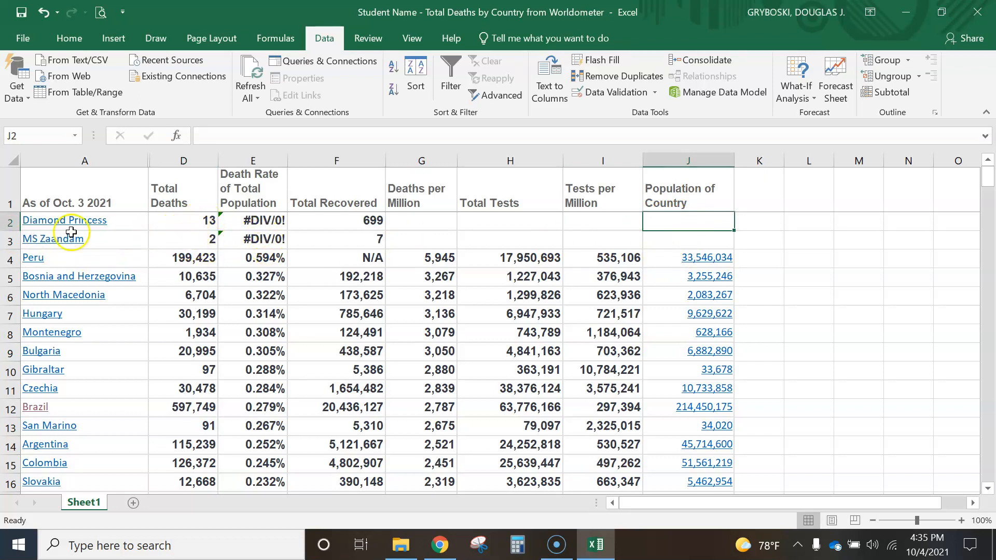
{"action": "left_click_drag", "start_coordinate": [10, 221], "coordinate": [10, 241]}
{"action": "right_click", "coordinate": [13, 224]}
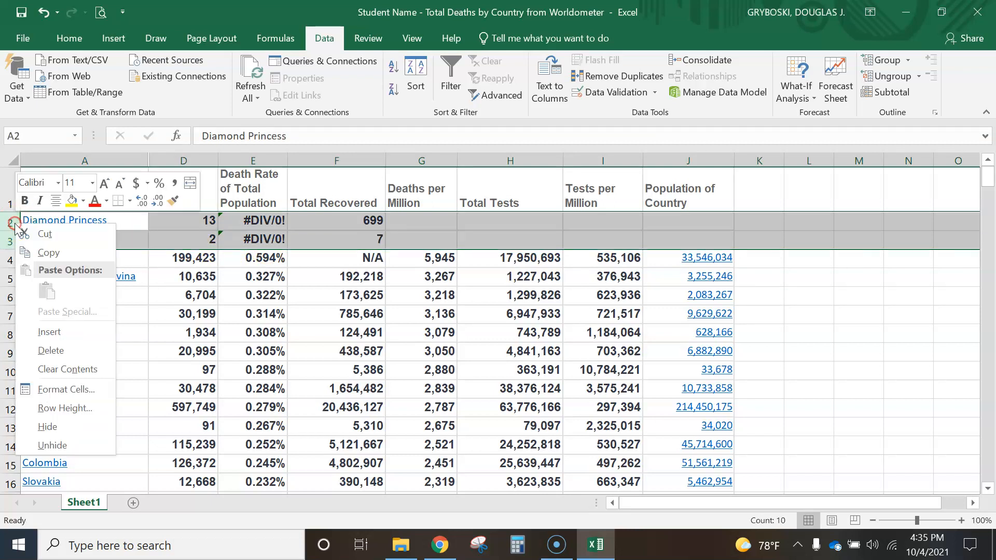
{"action": "left_click", "coordinate": [51, 351]}
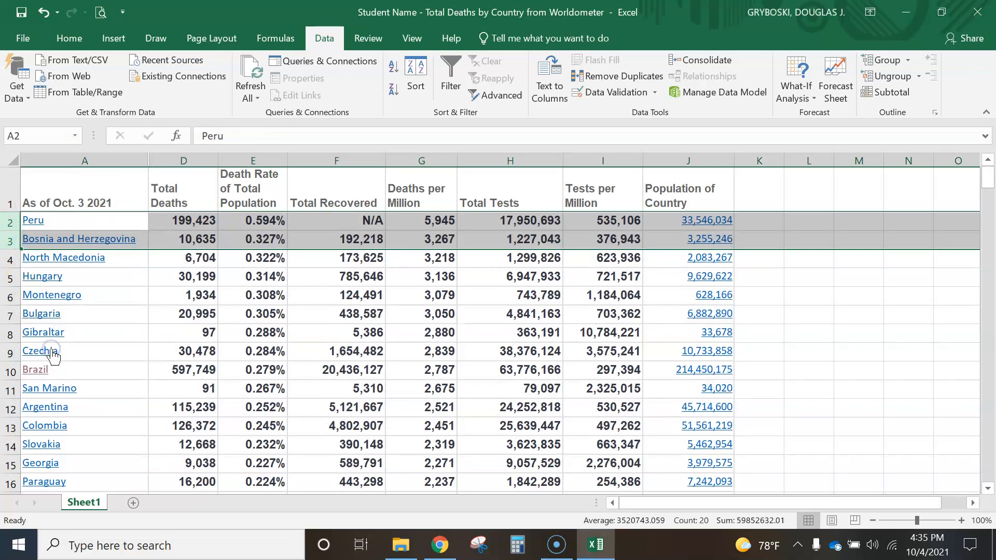
Step: Review the sorted countries, and inspect Peru's death rate formula in E2 and its total deaths in D2
{"action": "scroll", "coordinate": [133, 400], "scroll_direction": "down", "scroll_amount": 2}
{"action": "scroll", "coordinate": [134, 400], "scroll_direction": "up", "scroll_amount": 2}
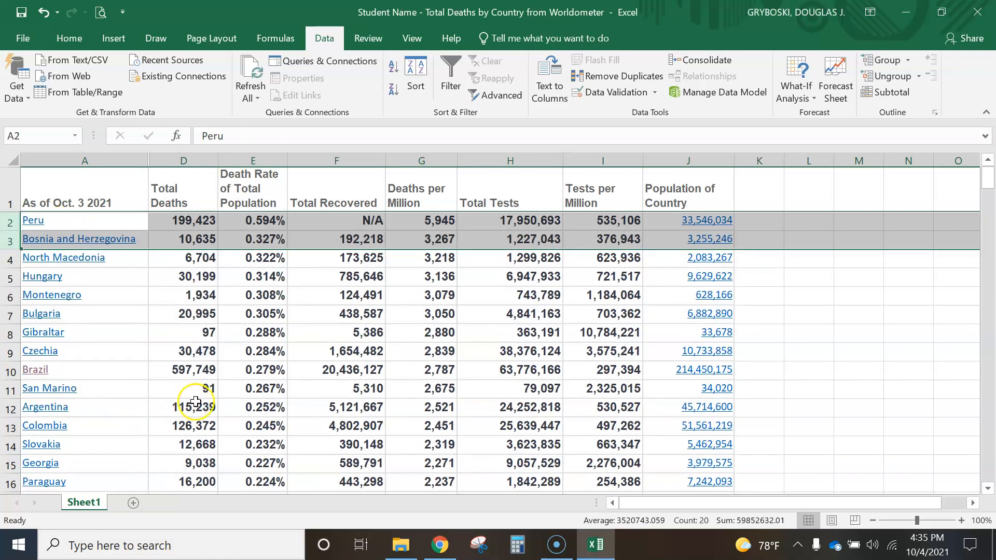
{"action": "left_click", "coordinate": [277, 222]}
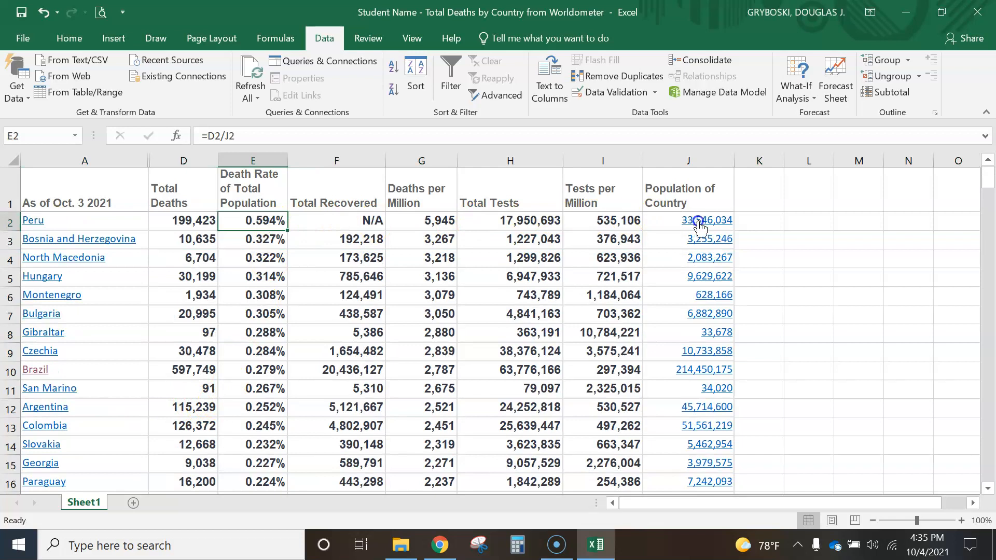
{"action": "left_click", "coordinate": [192, 224]}
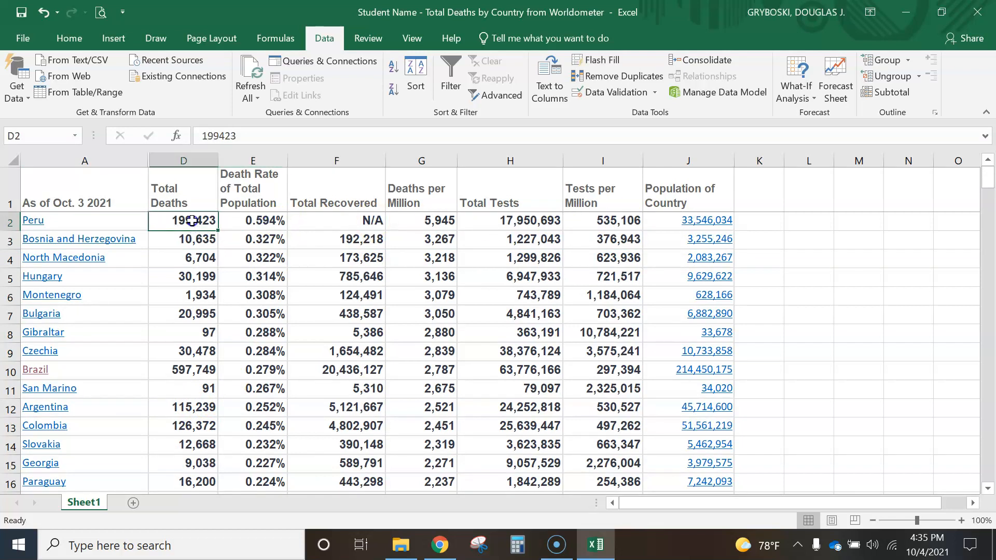
Step: Check Peru's death rate in E2 and enter 1000 as a sample population size in L2
{"action": "left_click", "coordinate": [258, 221]}
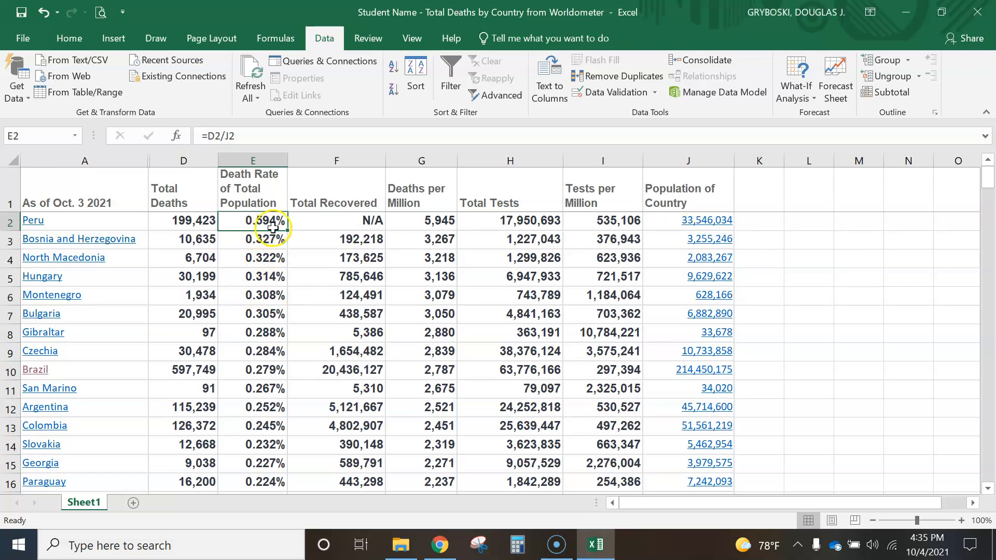
{"action": "left_click", "coordinate": [803, 223]}
{"action": "type", "text": "1000"}
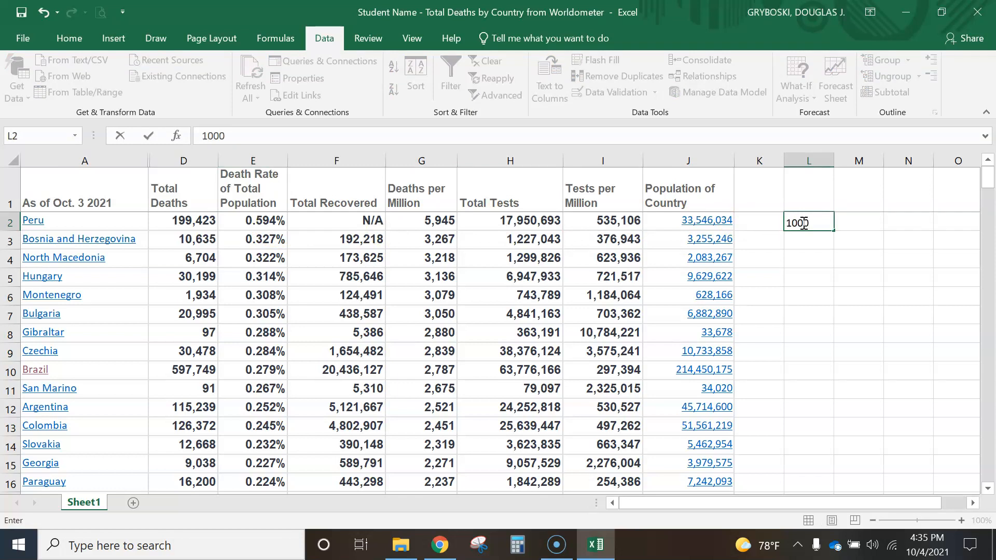
{"action": "key", "text": "Tab"}
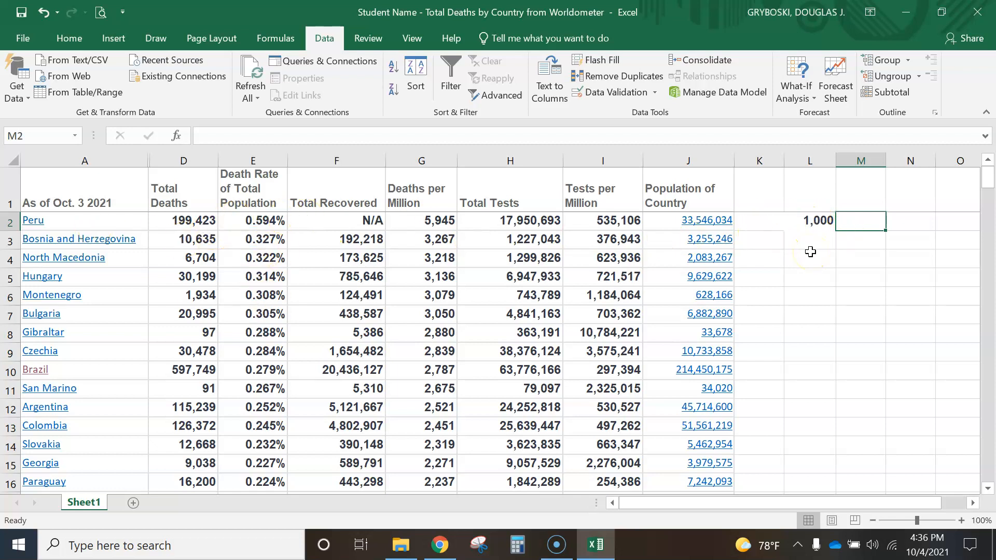
Step: Enter the formula =L2*E2 in M2 to calculate Peru's expected deaths for the sample population
{"action": "type", "text": "="}
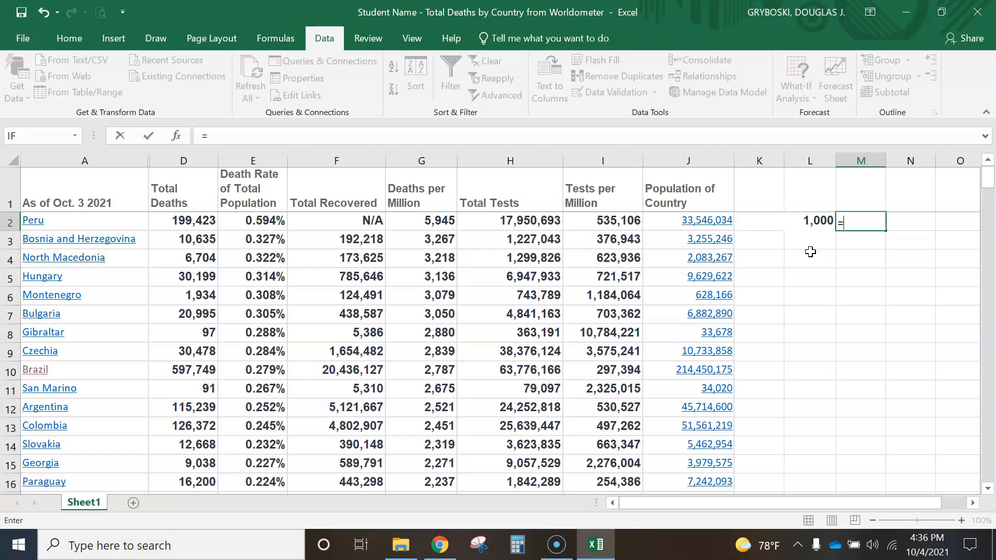
{"action": "key", "text": "Left"}
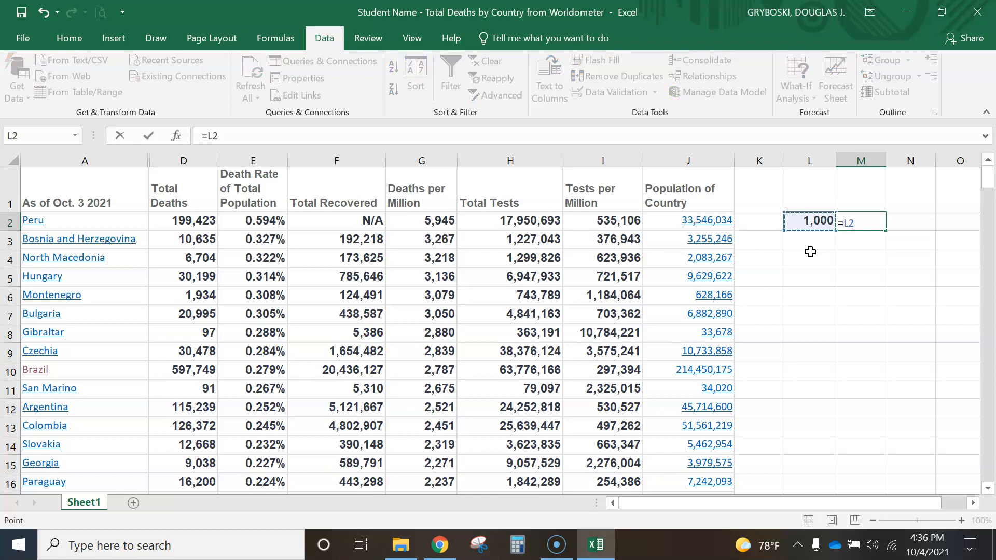
{"action": "type", "text": "*"}
{"action": "key", "text": "Left"}
{"action": "key", "text": "Left"}
{"action": "key", "text": "Left"}
{"action": "key", "text": "Left"}
{"action": "key", "text": "Left"}
{"action": "key", "text": "Left"}
{"action": "key", "text": "Left"}
{"action": "key", "text": "Left"}
{"action": "key", "text": "Left"}
{"action": "key", "text": "Left"}
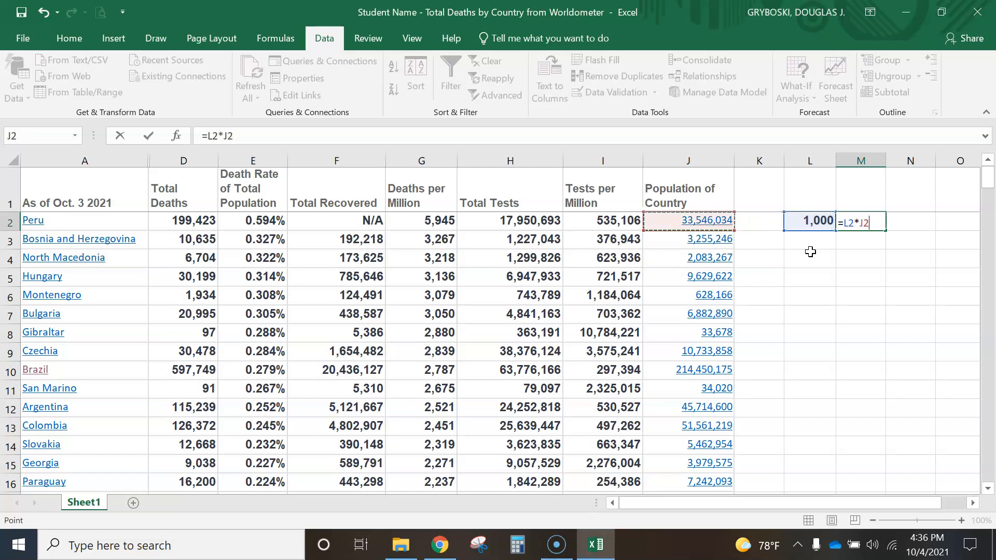
{"action": "key", "text": "Right"}
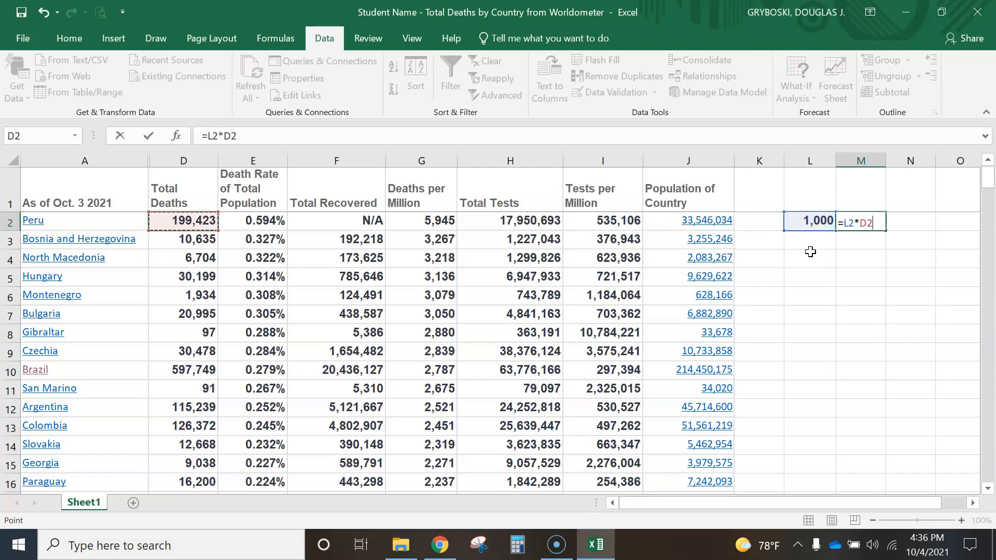
{"action": "key", "text": "Right"}
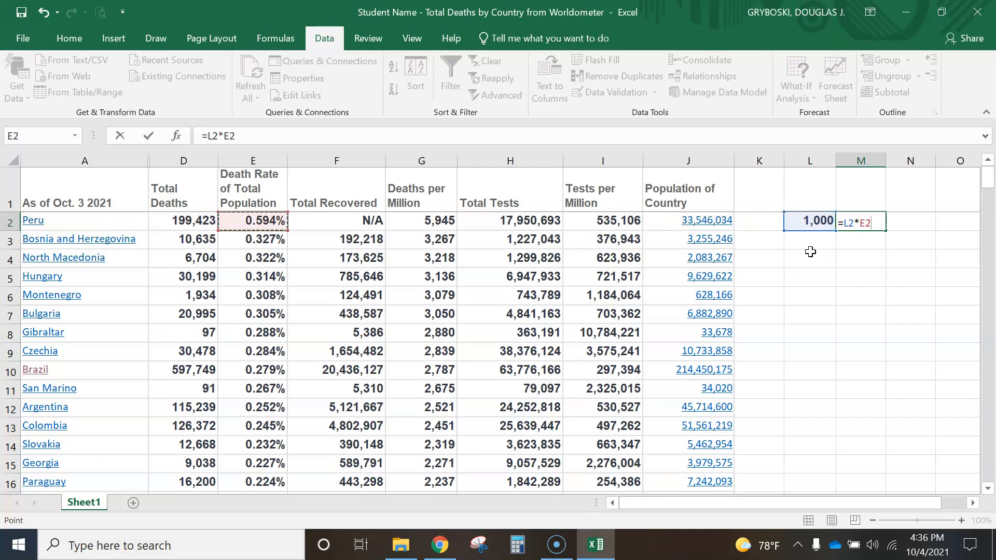
{"action": "key", "text": "Return"}
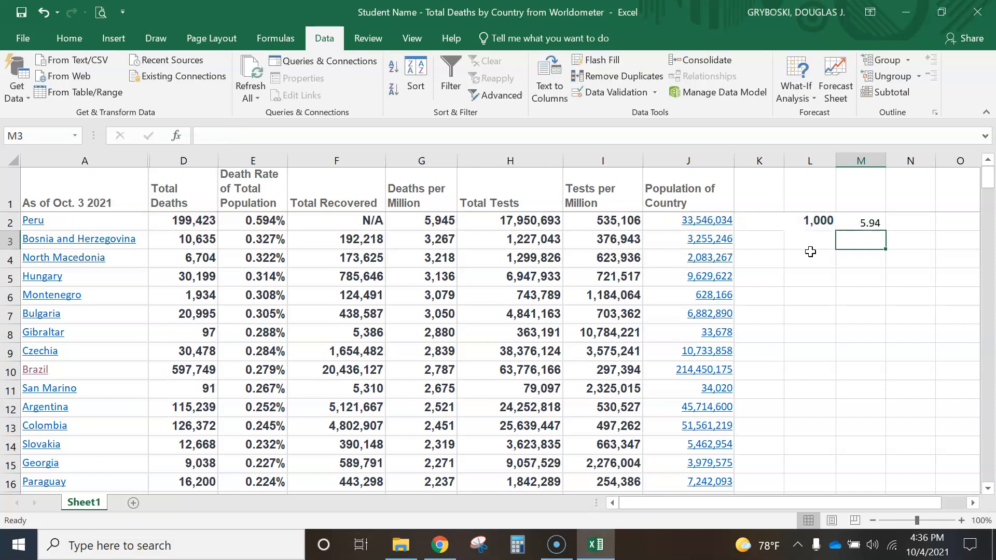
Step: Raise the sample population in L2 to 10,000 and finally to 100,000, and inspect the calculated deaths in M2
{"action": "double_click", "coordinate": [824, 222]}
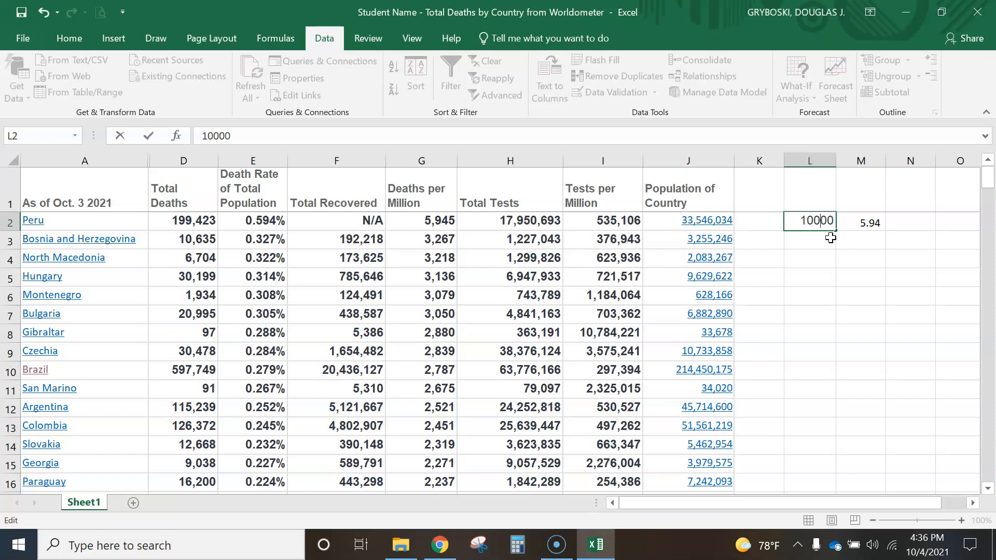
{"action": "type", "text": "0"}
{"action": "key", "text": "Return"}
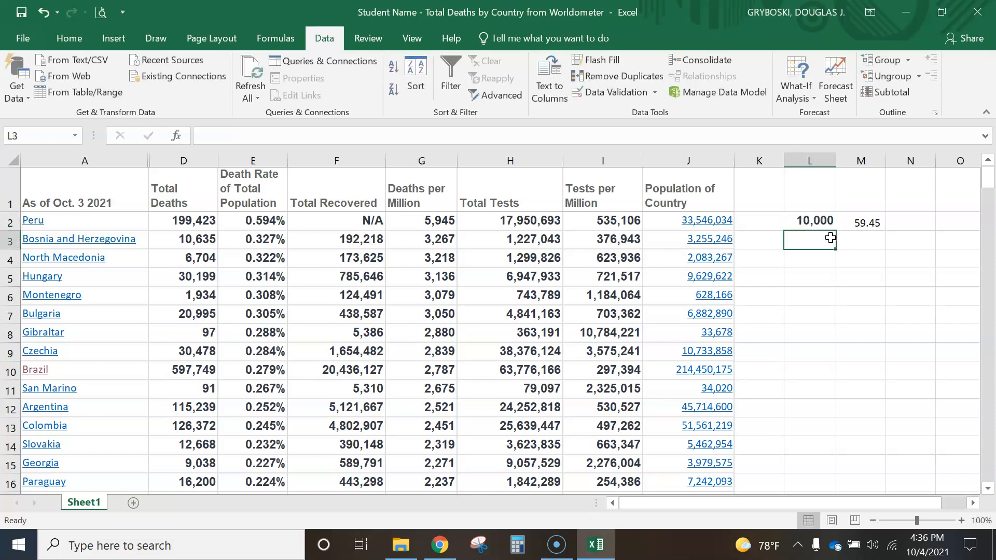
{"action": "left_click", "coordinate": [826, 220]}
{"action": "double_click", "coordinate": [818, 220]}
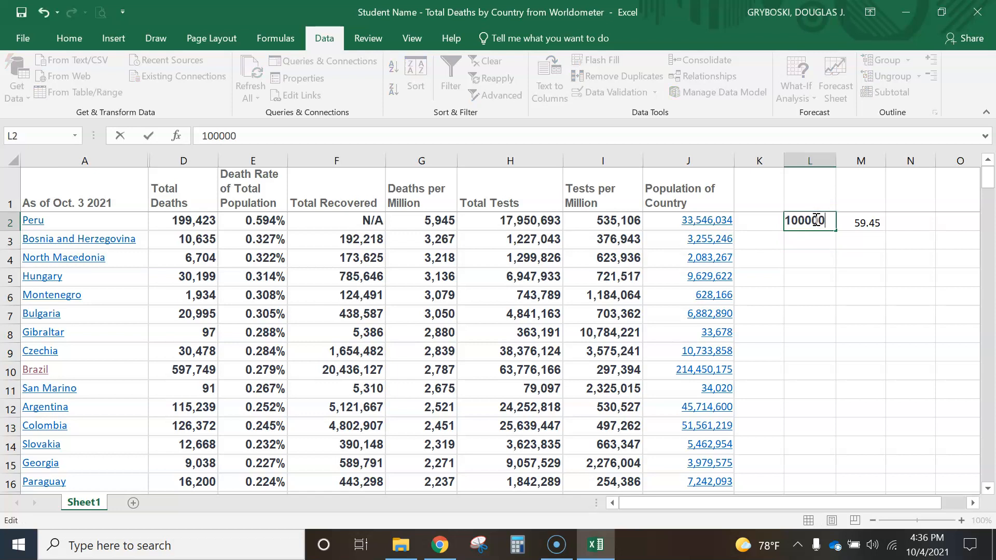
{"action": "key", "text": "Return"}
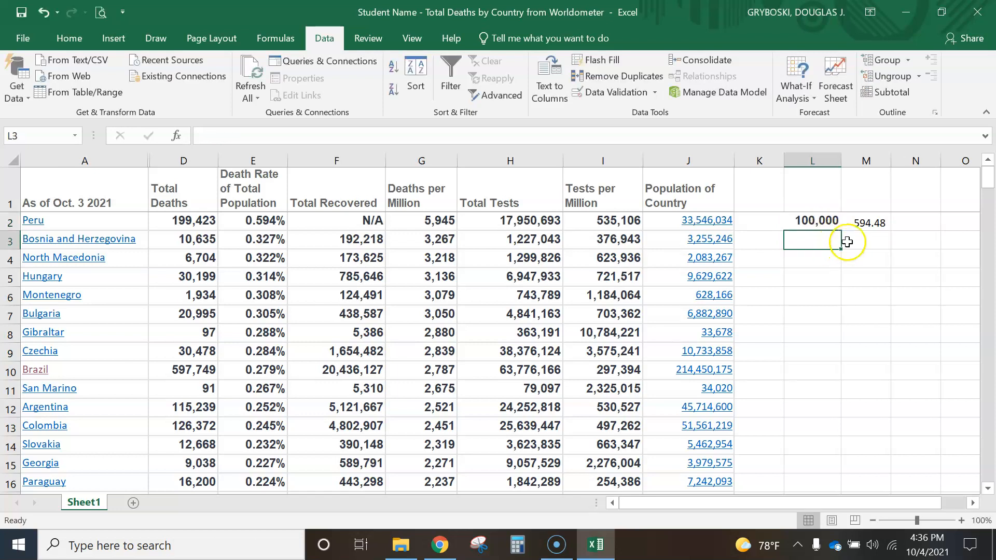
{"action": "left_click", "coordinate": [854, 227]}
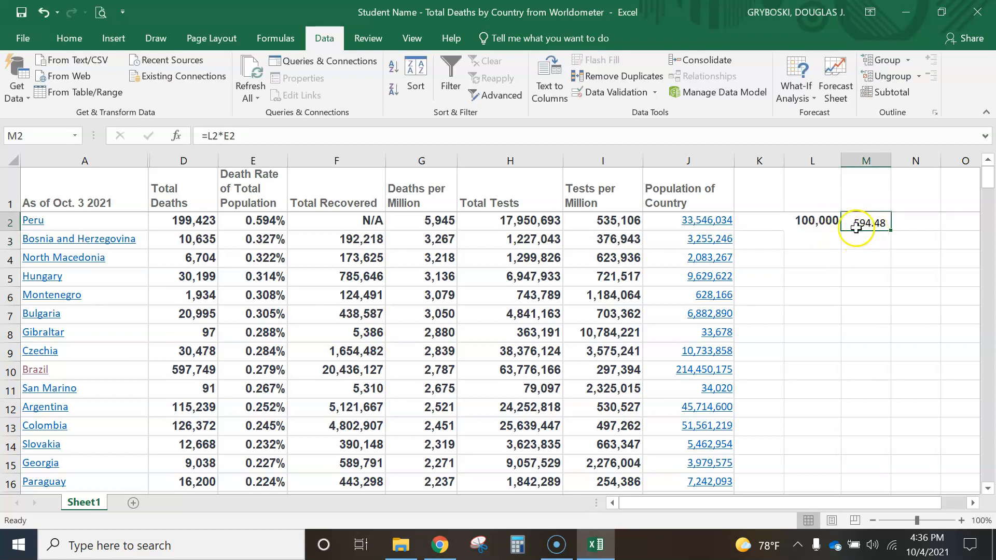
{"action": "left_click", "coordinate": [812, 220]}
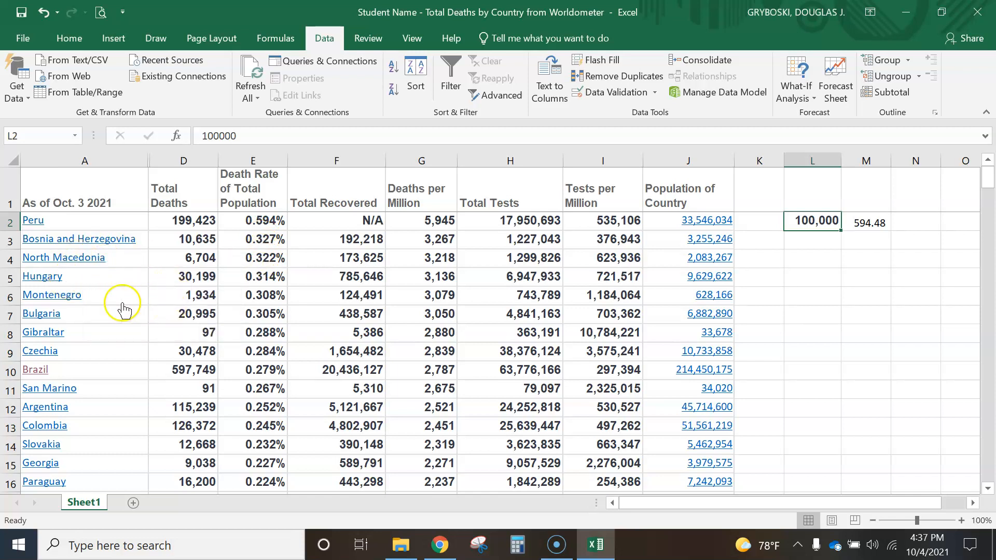
Step: Insert a blank column before the country name column
{"action": "scroll", "coordinate": [109, 301], "scroll_direction": "down", "scroll_amount": 1}
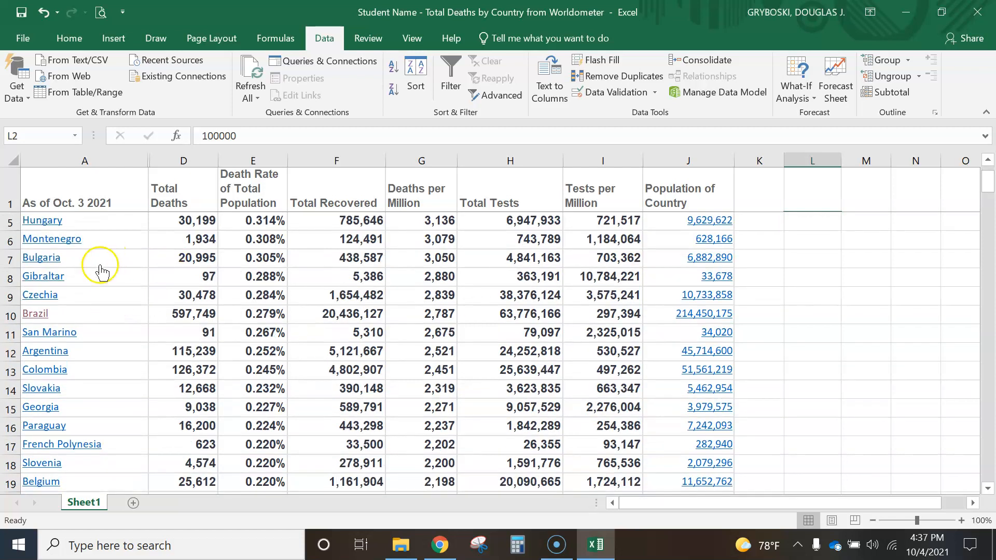
{"action": "scroll", "coordinate": [78, 311], "scroll_direction": "up", "scroll_amount": 1}
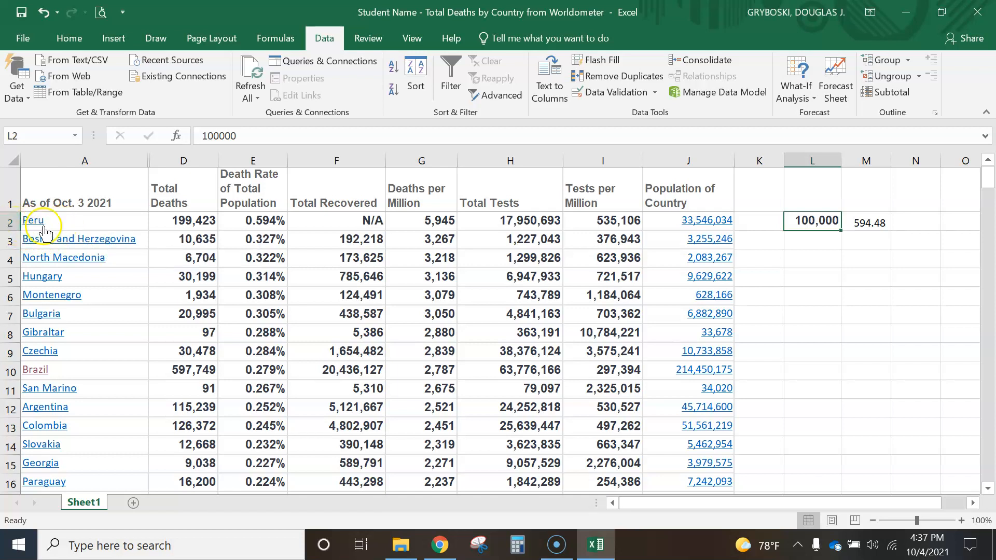
{"action": "left_click", "coordinate": [59, 162]}
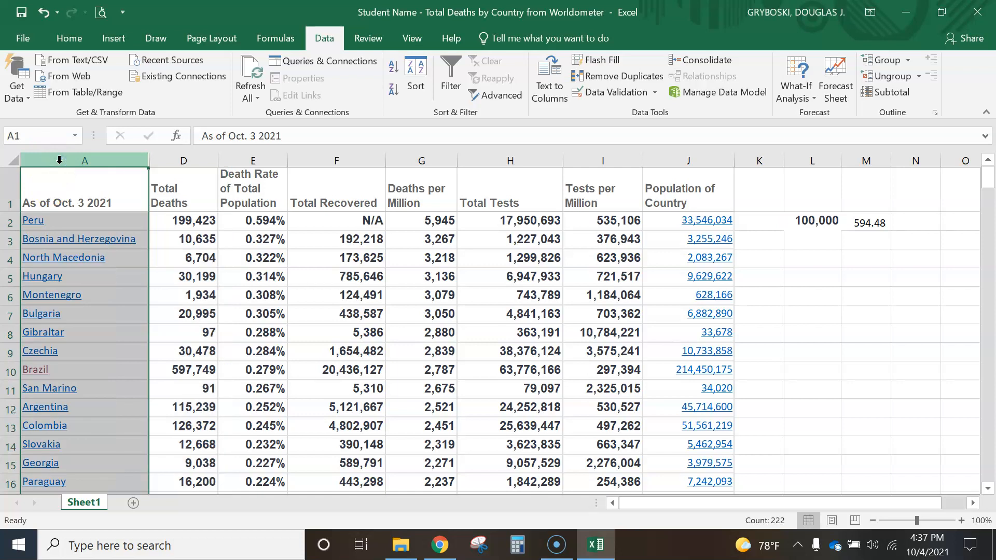
{"action": "right_click", "coordinate": [59, 161]}
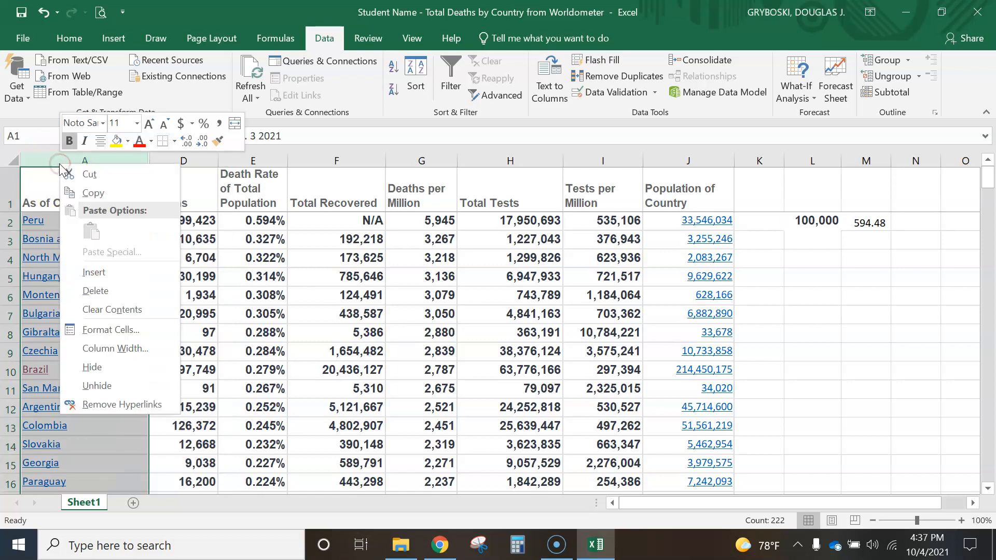
{"action": "left_click", "coordinate": [95, 272]}
Step: Number the countries in column A by entering 1 and 2 in A2:A3 and filling the series down to A188
{"action": "left_click", "coordinate": [54, 221]}
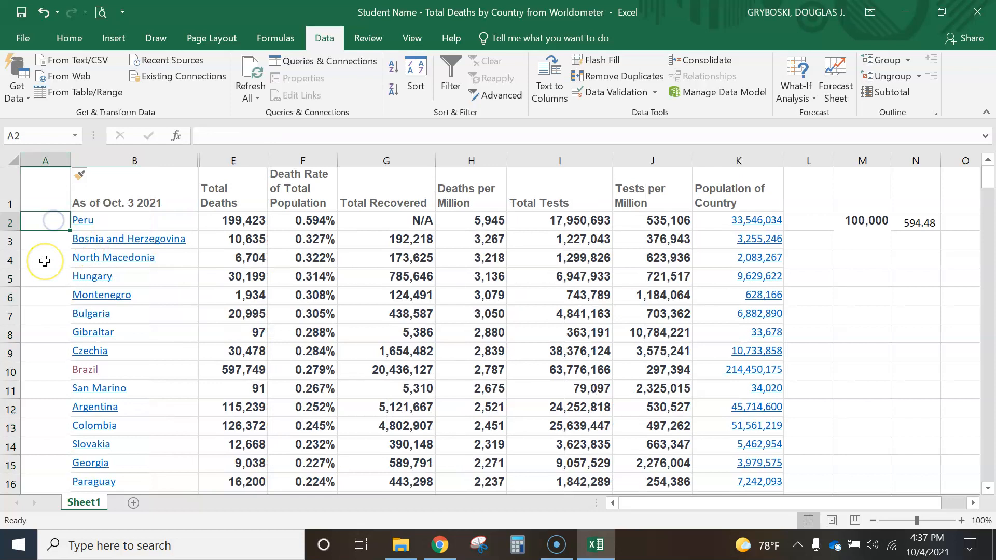
{"action": "type", "text": "1"}
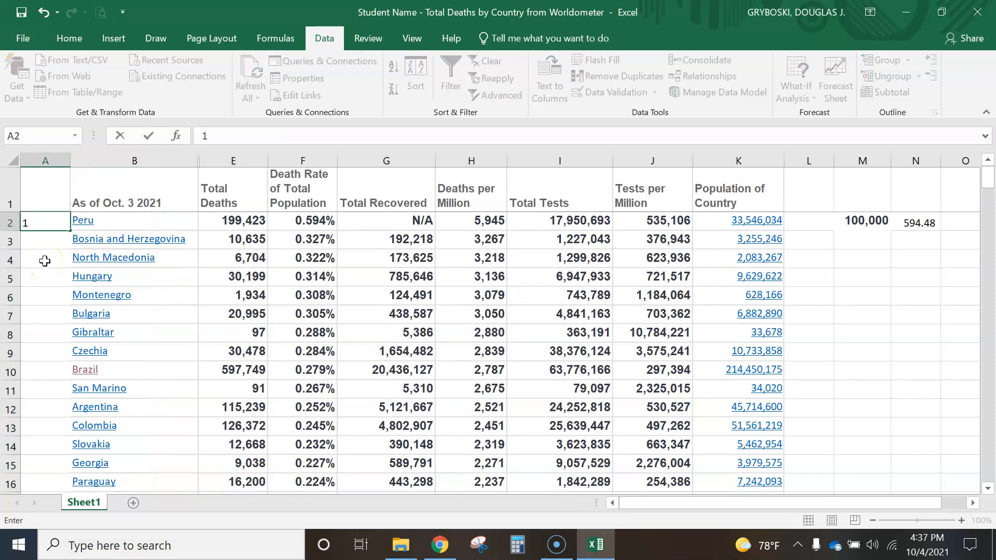
{"action": "key", "text": "Return"}
{"action": "type", "text": "2"}
{"action": "key", "text": "Return"}
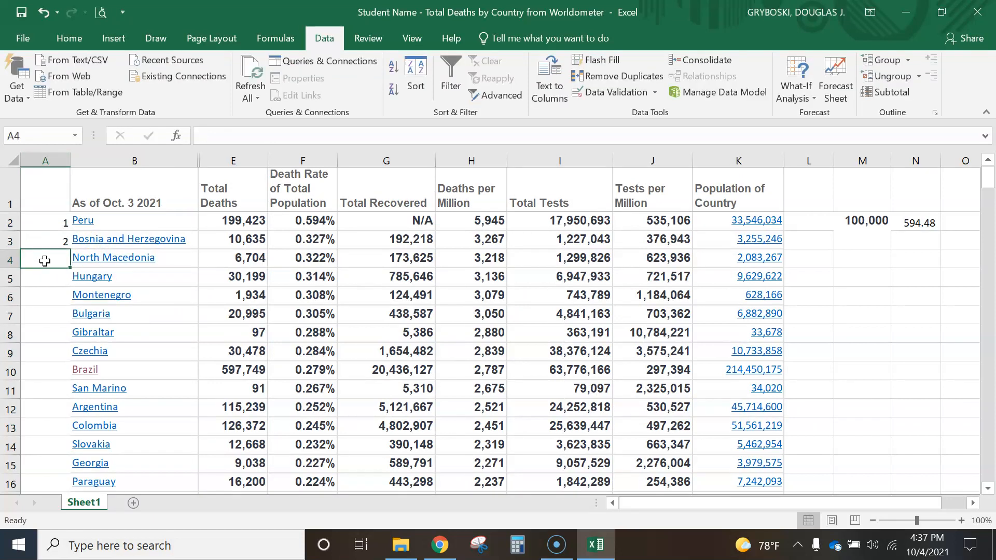
{"action": "left_click_drag", "start_coordinate": [52, 227], "coordinate": [50, 240]}
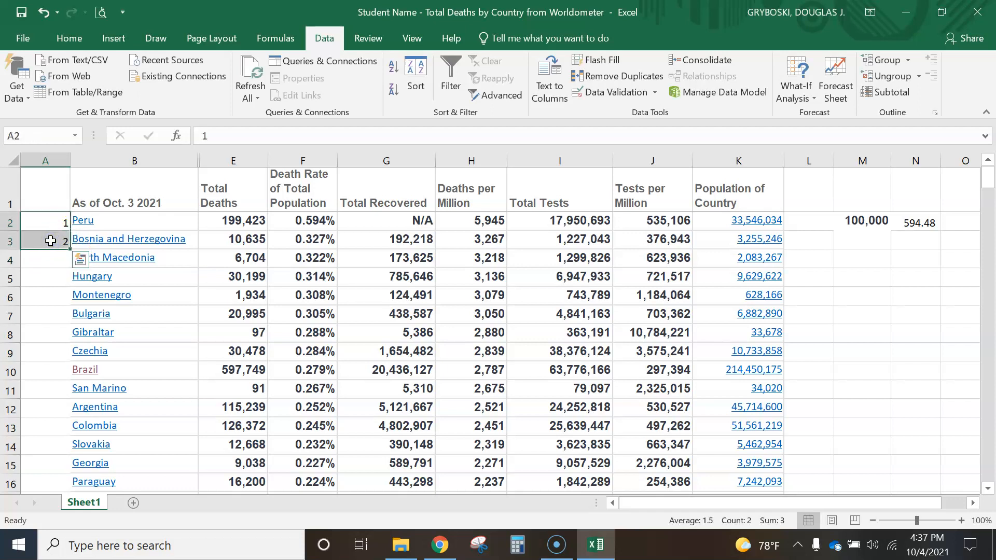
{"action": "left_click_drag", "start_coordinate": [72, 251], "coordinate": [42, 448]}
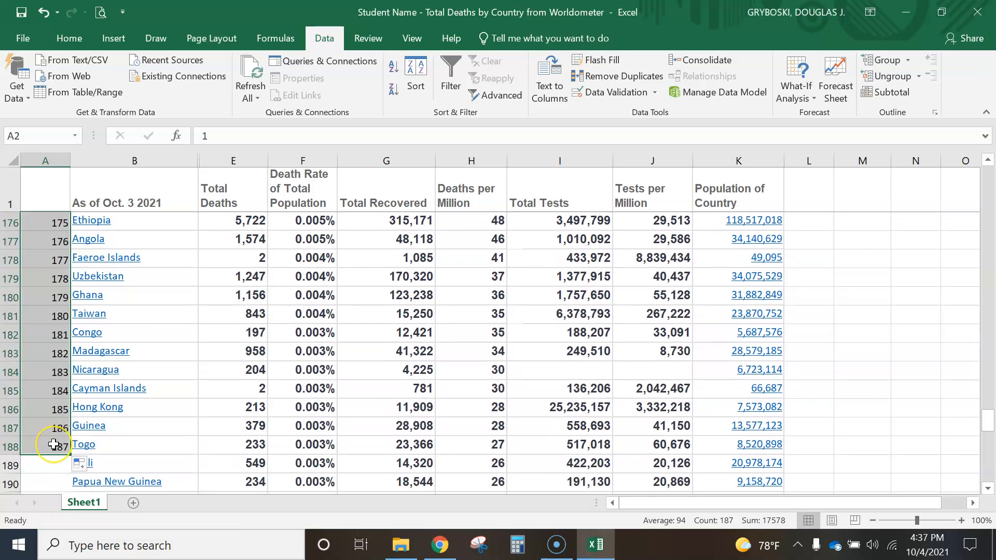
{"action": "key", "text": "ctrl+Home"}
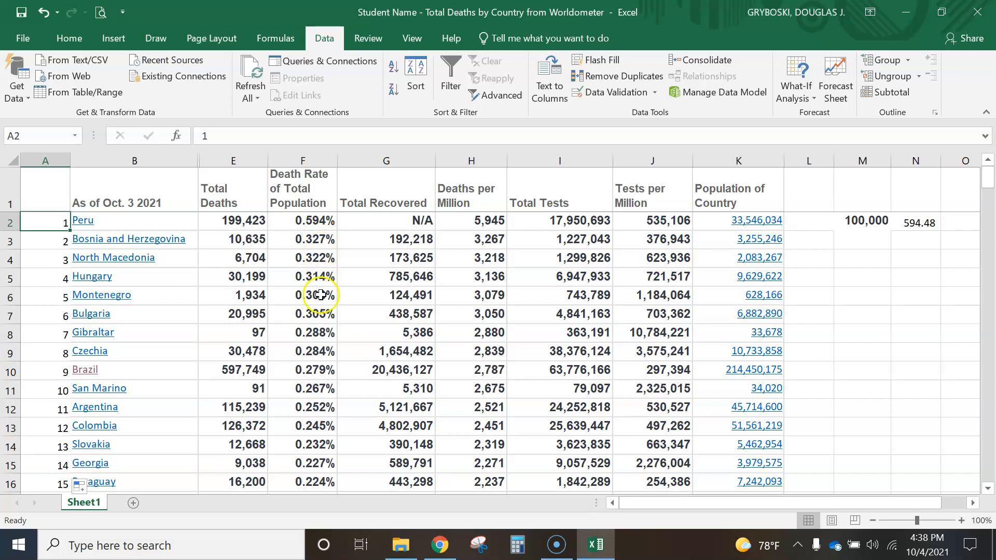
{"action": "scroll", "coordinate": [315, 441], "scroll_direction": "down", "scroll_amount": 3}
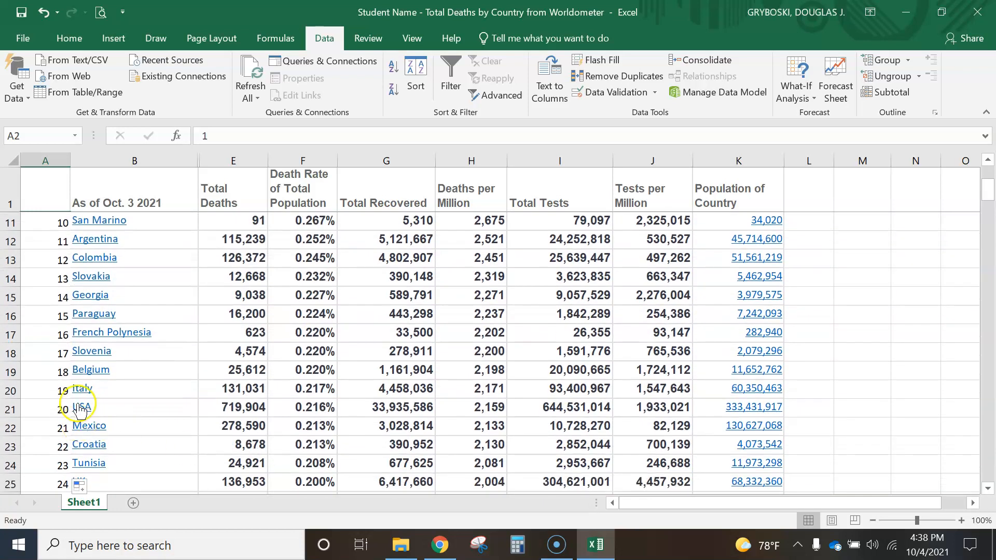
{"action": "left_click", "coordinate": [127, 410]}
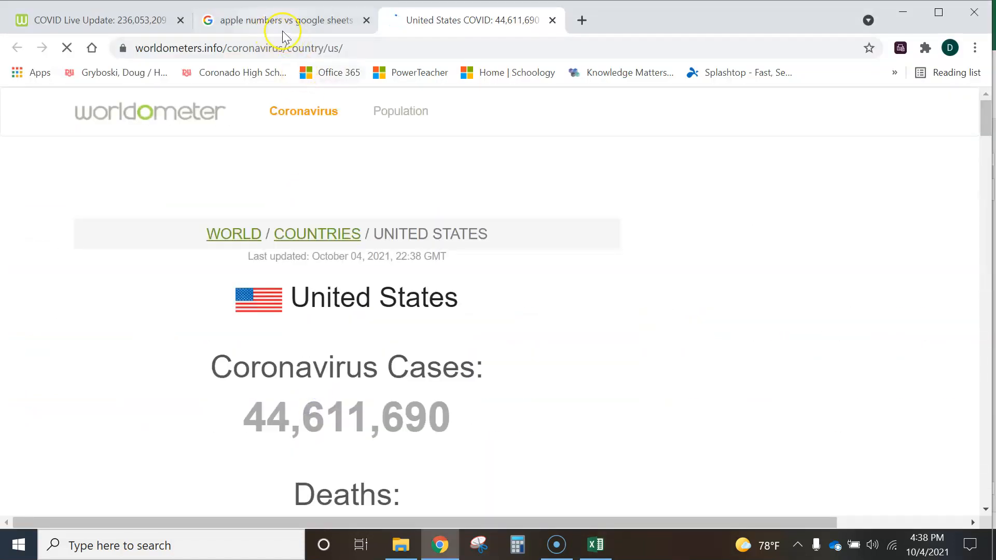
{"action": "left_click", "coordinate": [552, 20]}
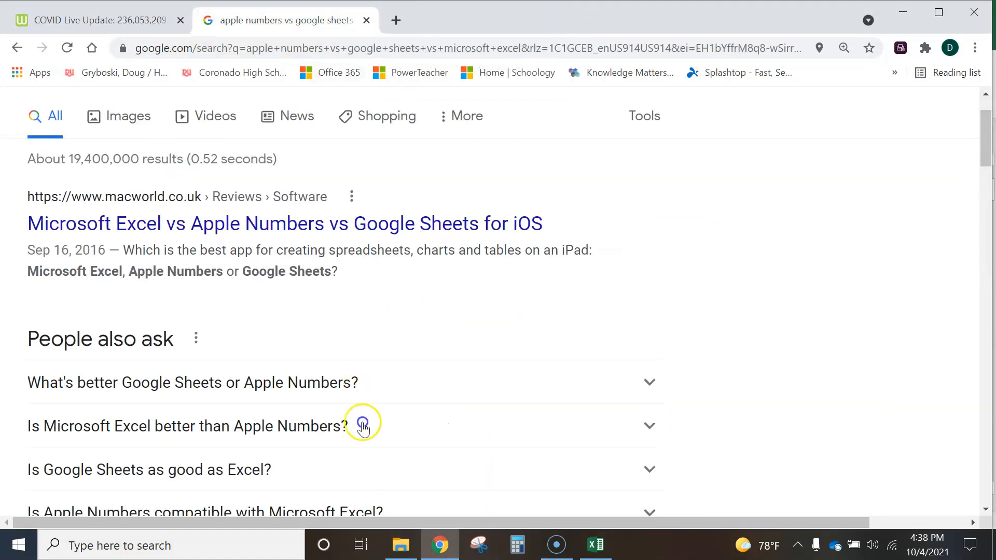
{"action": "left_click", "coordinate": [596, 545]}
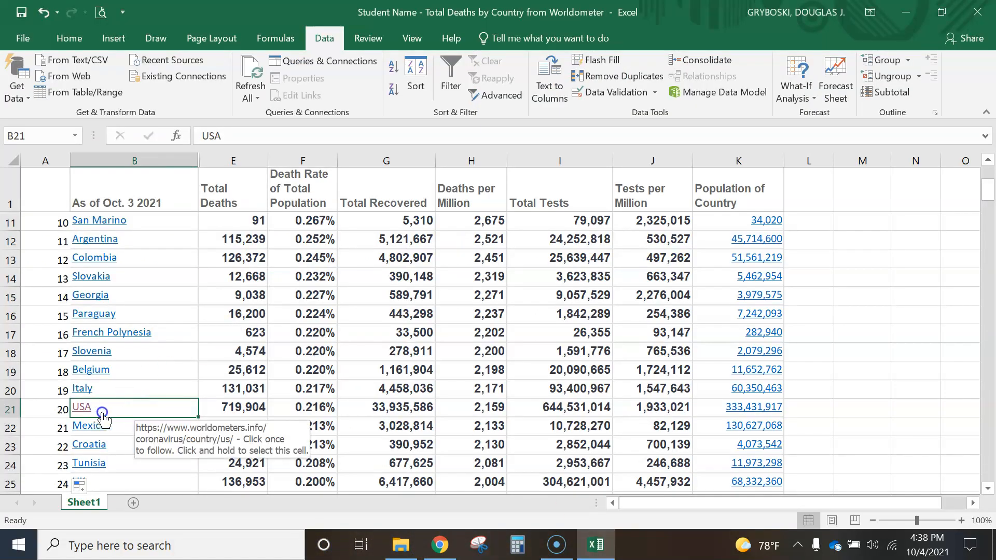
Step: Examine the USA's rank and its death rate formula in F21, and compare it with the other countries in the list
{"action": "scroll", "coordinate": [93, 384], "scroll_direction": "up", "scroll_amount": 3}
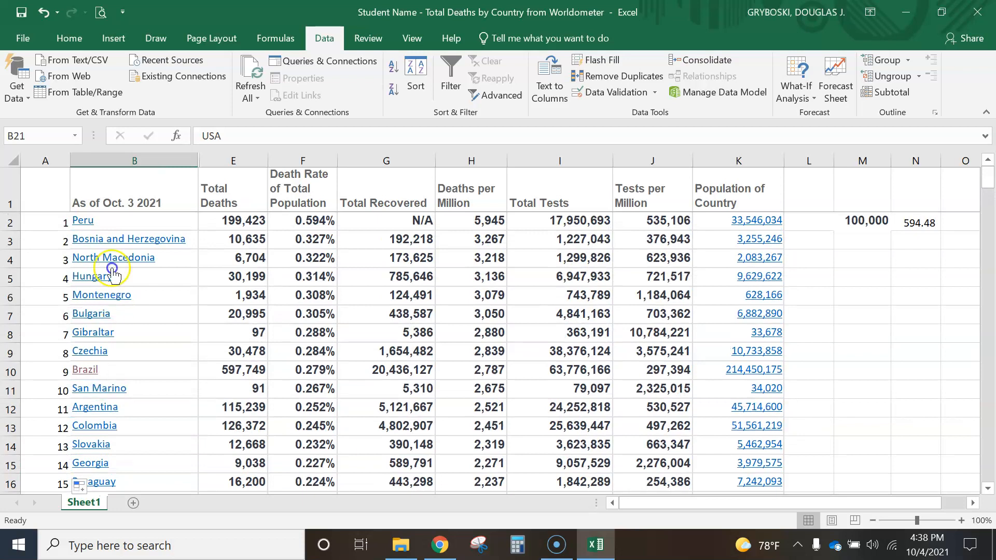
{"action": "scroll", "coordinate": [150, 428], "scroll_direction": "down", "scroll_amount": 3}
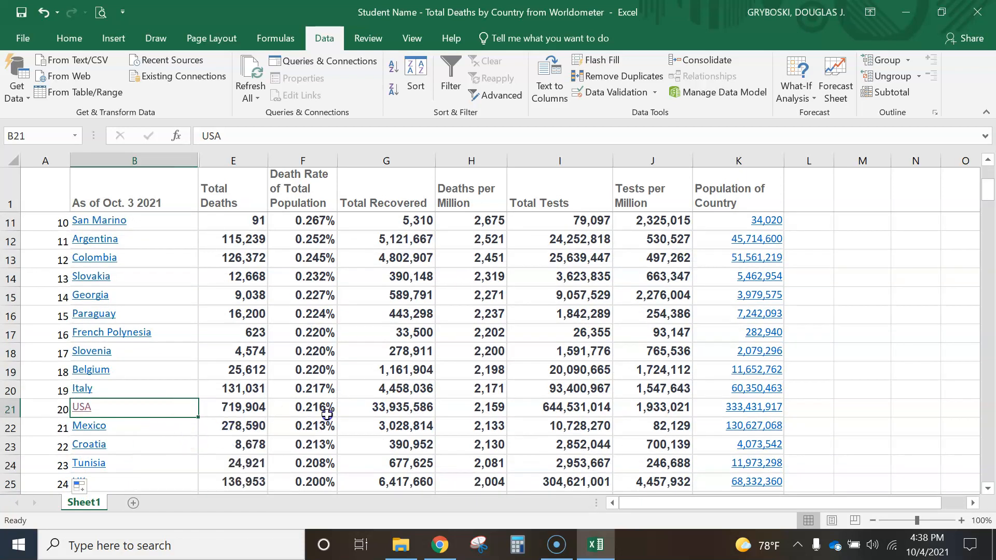
{"action": "left_click", "coordinate": [314, 410]}
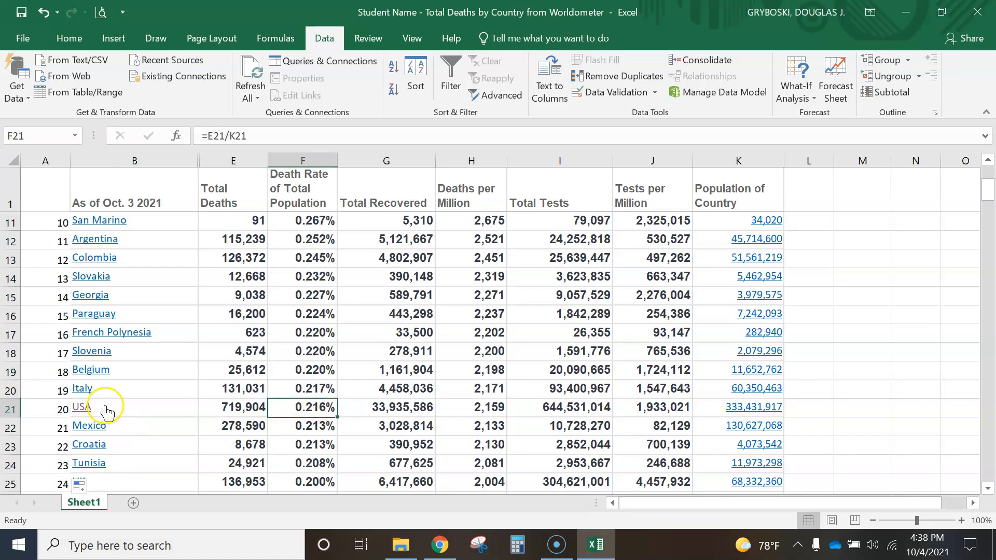
{"action": "scroll", "coordinate": [118, 423], "scroll_direction": "down", "scroll_amount": 1}
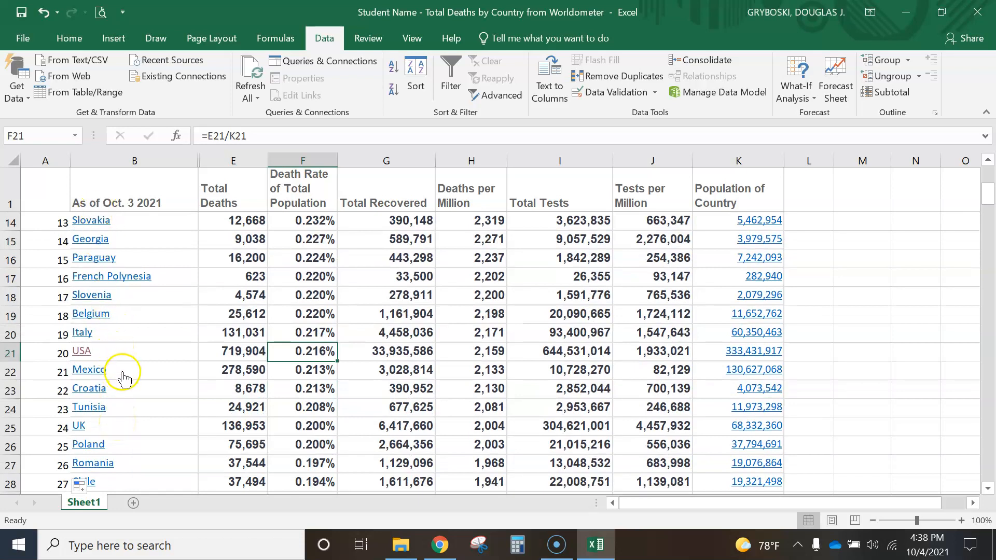
{"action": "scroll", "coordinate": [125, 381], "scroll_direction": "down", "scroll_amount": 1}
{"action": "scroll", "coordinate": [128, 382], "scroll_direction": "up", "scroll_amount": 4}
{"action": "scroll", "coordinate": [143, 384], "scroll_direction": "down", "scroll_amount": 1}
{"action": "scroll", "coordinate": [147, 385], "scroll_direction": "down", "scroll_amount": 3}
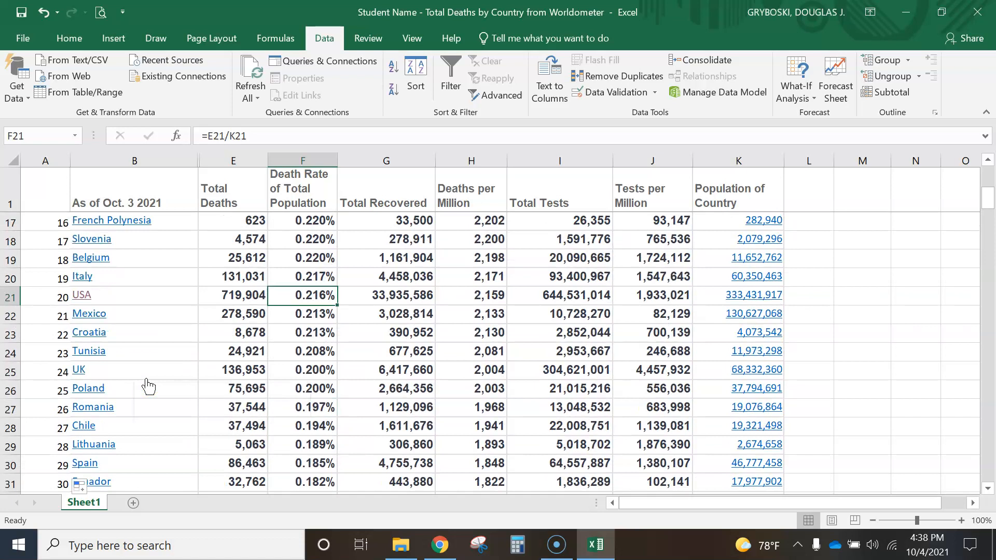
{"action": "scroll", "coordinate": [148, 385], "scroll_direction": "down", "scroll_amount": 20}
{"action": "scroll", "coordinate": [147, 385], "scroll_direction": "down", "scroll_amount": 12}
{"action": "scroll", "coordinate": [308, 389], "scroll_direction": "up", "scroll_amount": 8}
{"action": "scroll", "coordinate": [309, 390], "scroll_direction": "up", "scroll_amount": 20}
{"action": "scroll", "coordinate": [308, 375], "scroll_direction": "up", "scroll_amount": 8}
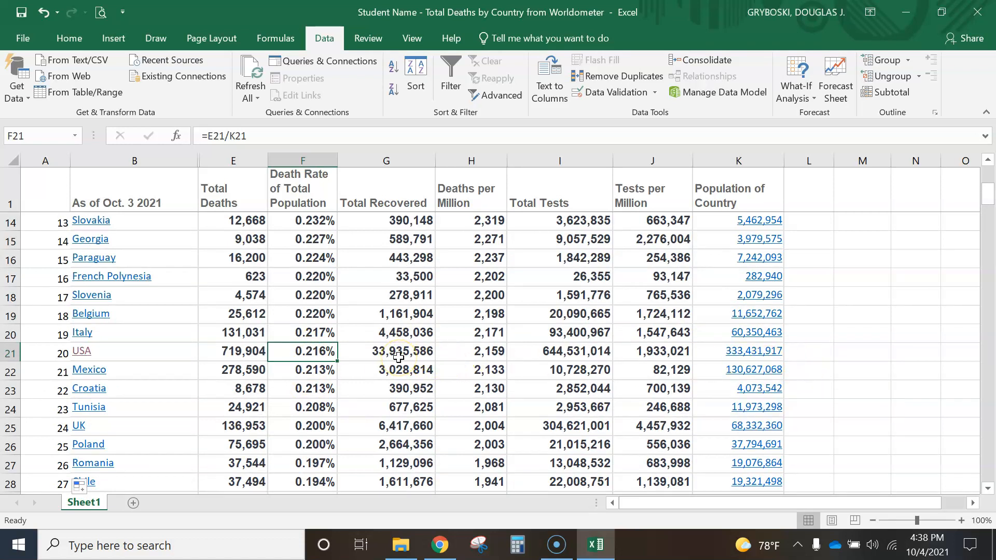
Step: Compare the USA's total deaths and death rate in row 21 with the lower-ranked countries, reviewing the list back up to cell A1
{"action": "left_click", "coordinate": [231, 355]}
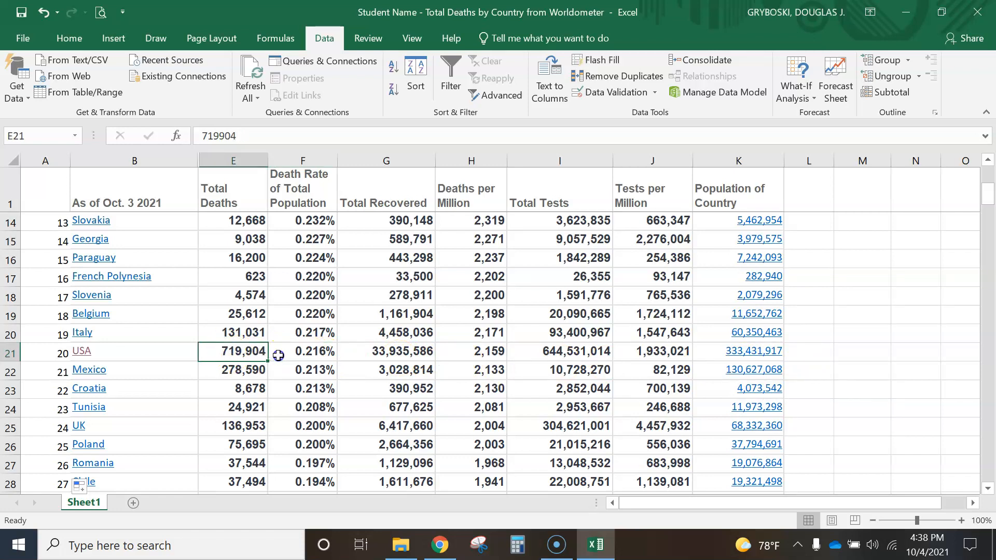
{"action": "left_click", "coordinate": [314, 356]}
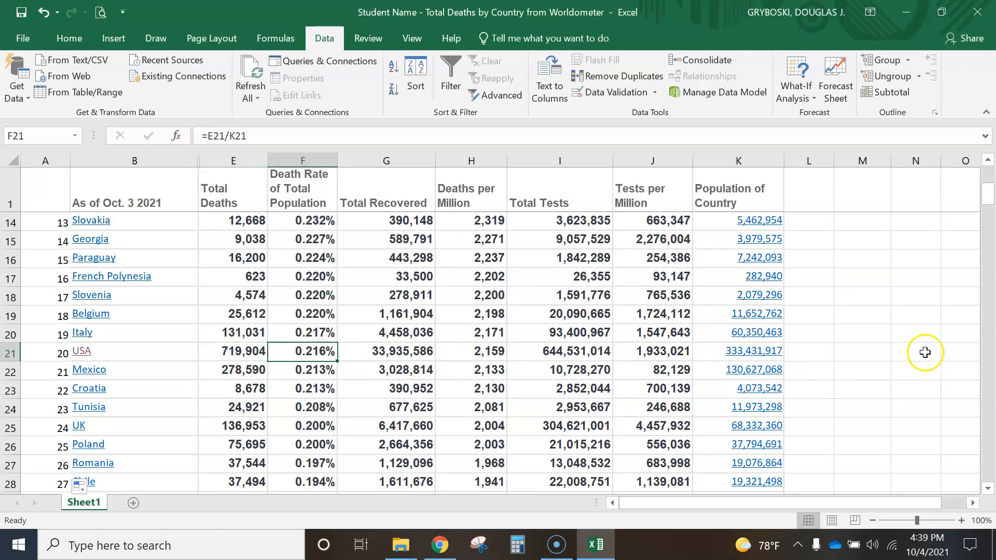
{"action": "left_click_drag", "start_coordinate": [988, 196], "coordinate": [985, 426]}
{"action": "scroll", "coordinate": [372, 464], "scroll_direction": "up", "scroll_amount": 5}
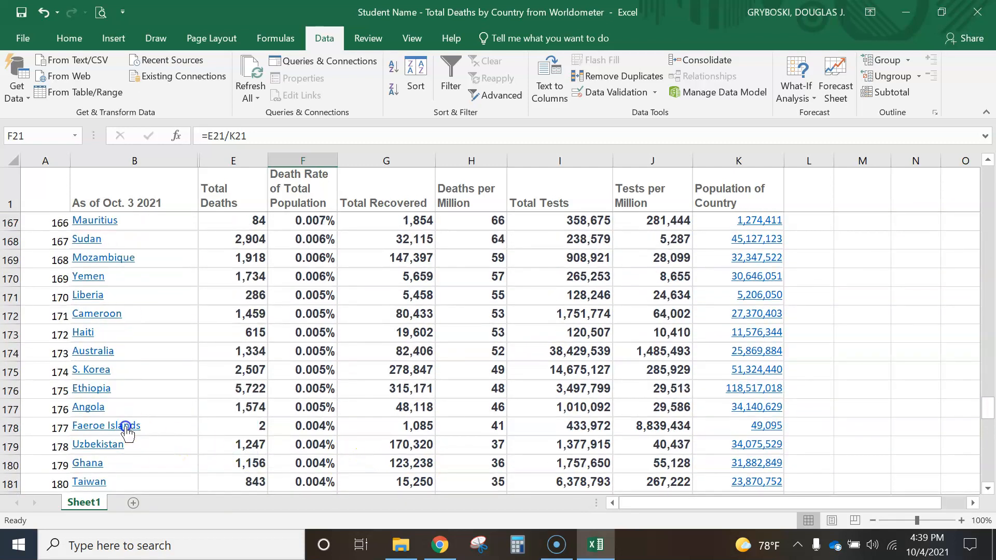
{"action": "scroll", "coordinate": [131, 405], "scroll_direction": "up", "scroll_amount": 1}
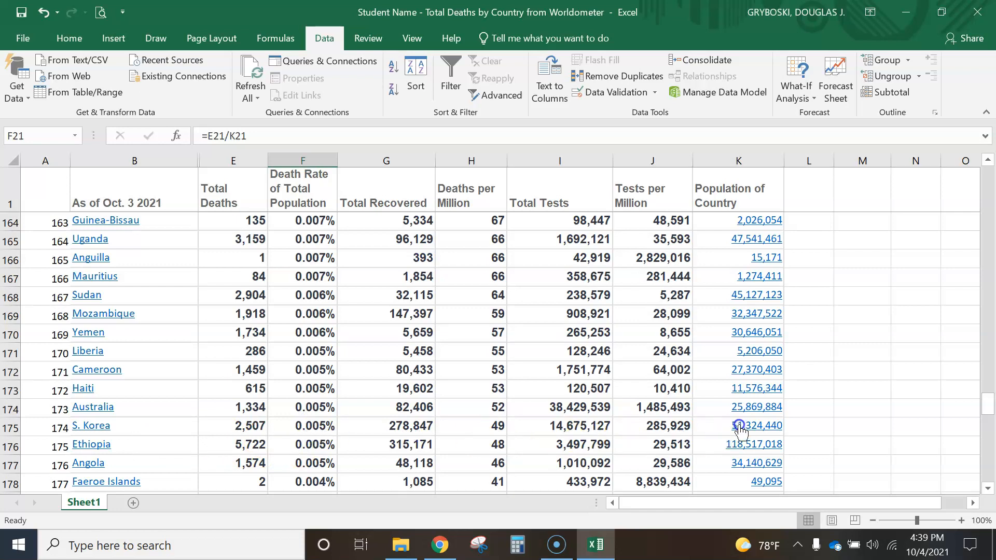
{"action": "scroll", "coordinate": [295, 407], "scroll_direction": "up", "scroll_amount": 1}
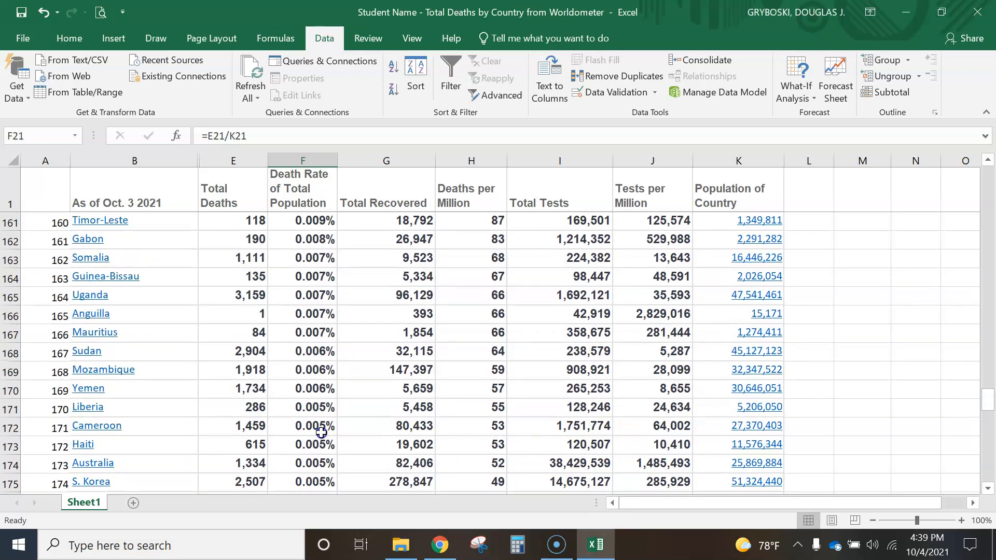
{"action": "scroll", "coordinate": [321, 432], "scroll_direction": "up", "scroll_amount": 5}
{"action": "scroll", "coordinate": [323, 433], "scroll_direction": "up", "scroll_amount": 3}
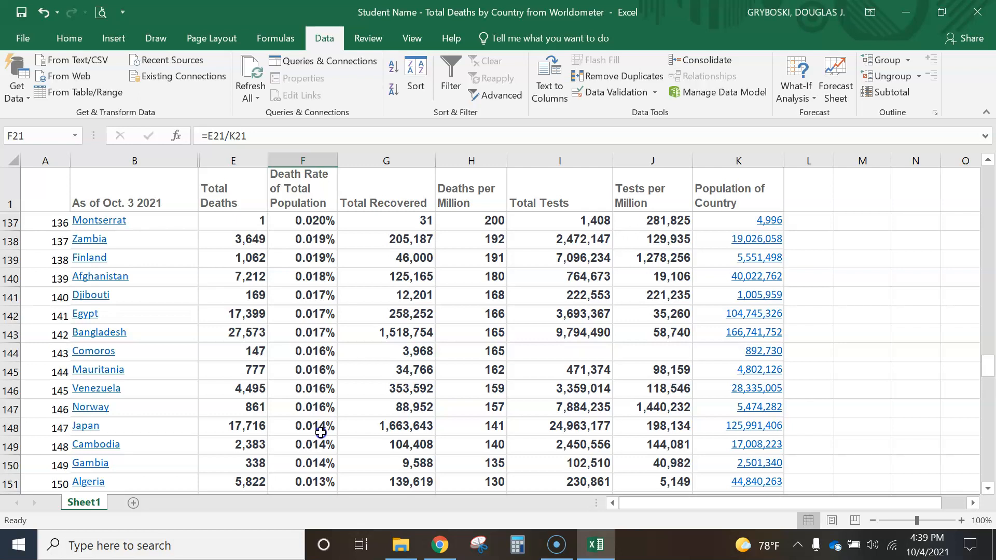
{"action": "scroll", "coordinate": [322, 433], "scroll_direction": "up", "scroll_amount": 3}
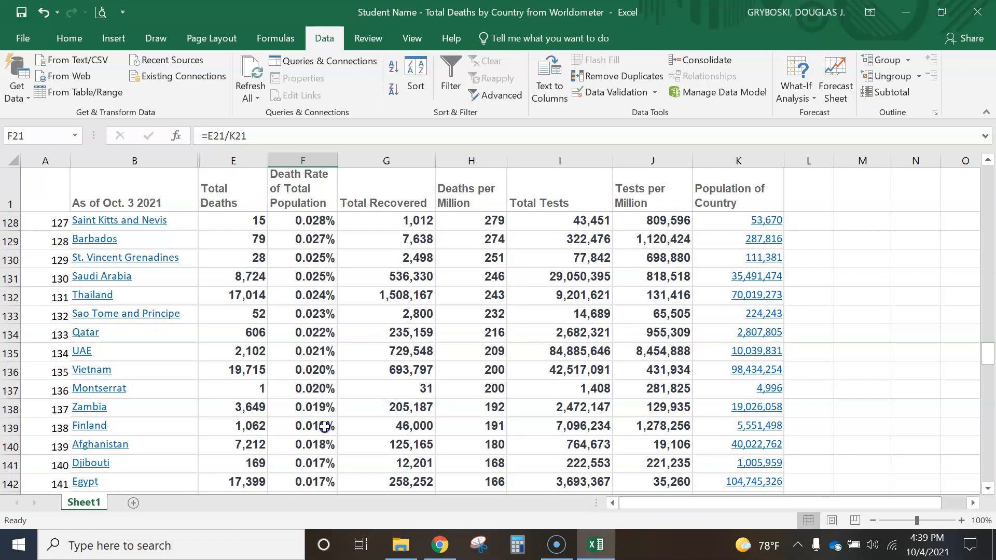
{"action": "scroll", "coordinate": [189, 416], "scroll_direction": "up", "scroll_amount": 7}
{"action": "scroll", "coordinate": [119, 402], "scroll_direction": "up", "scroll_amount": 10}
{"action": "left_click_drag", "start_coordinate": [987, 284], "coordinate": [988, 165]}
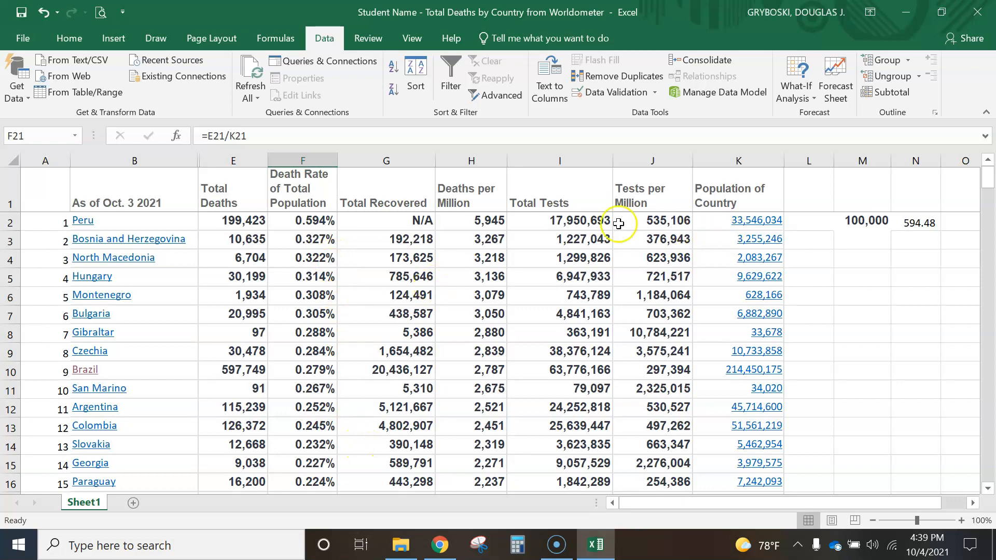
{"action": "left_click", "coordinate": [48, 188]}
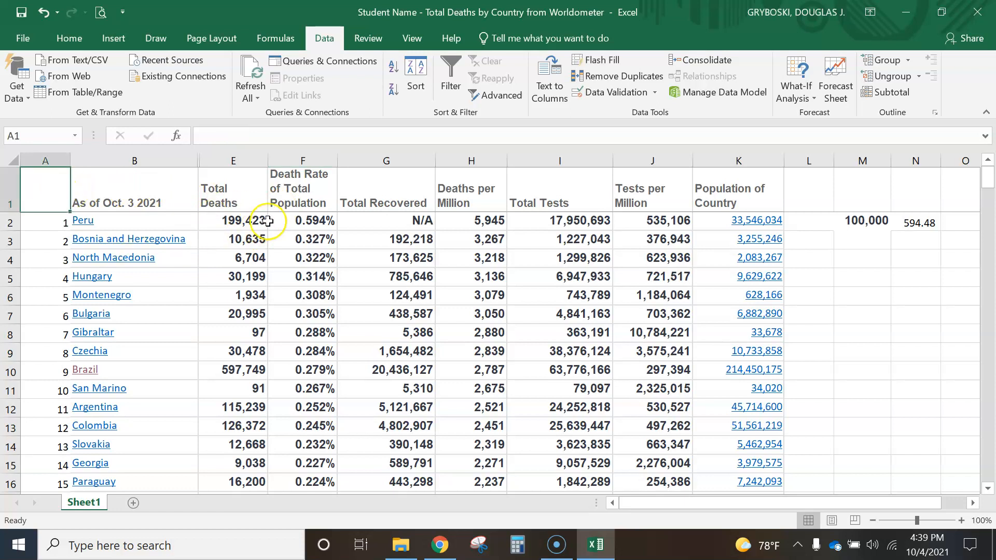